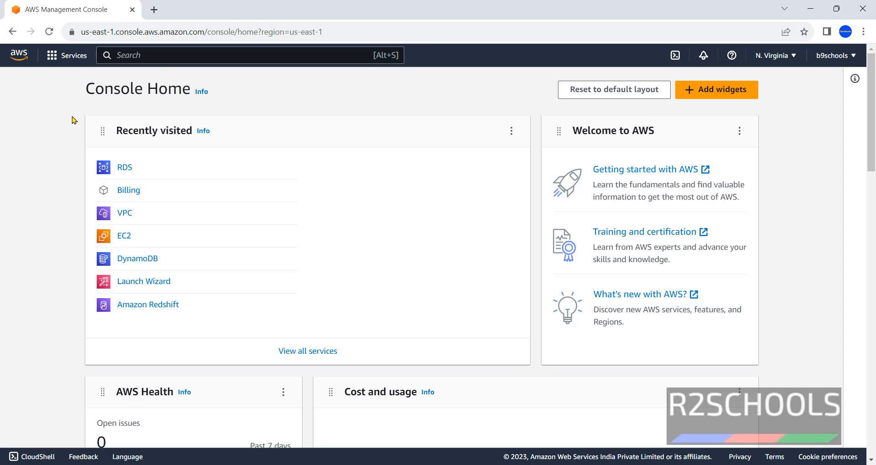
Step: Find RDS through the Services search and open the RDS dashboard for US East (N. Virginia)
{"action": "left_click", "coordinate": [53, 65]}
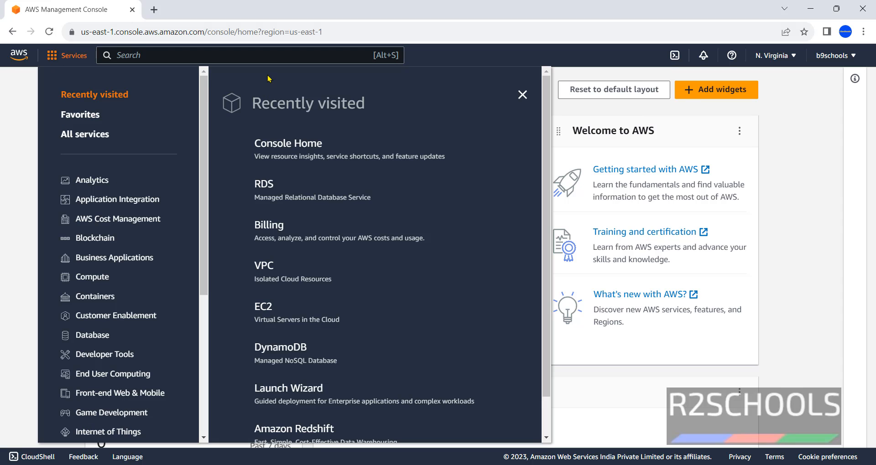
{"action": "left_click", "coordinate": [267, 55]}
{"action": "type", "text": "RDS"}
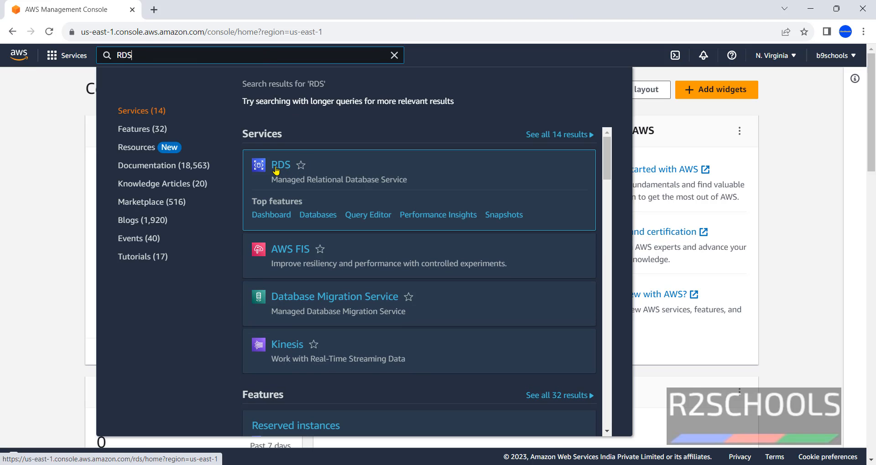
{"action": "left_click", "coordinate": [276, 167]}
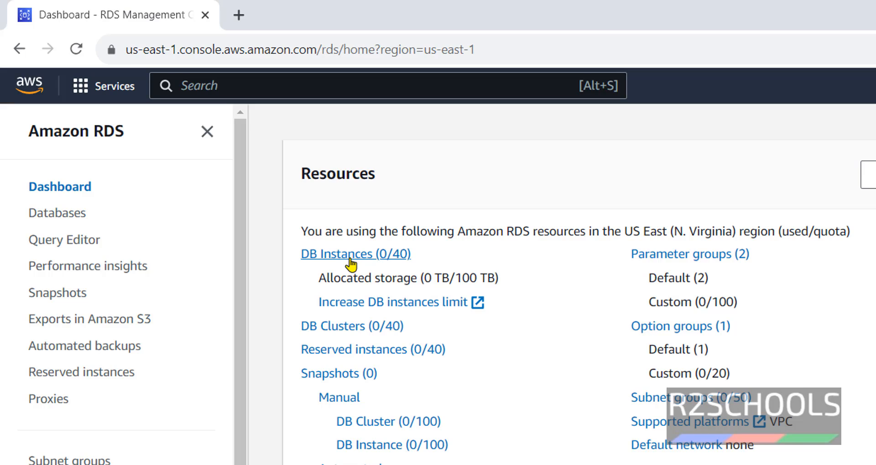
{"action": "scroll", "coordinate": [483, 296], "scroll_direction": "down", "scroll_amount": 3}
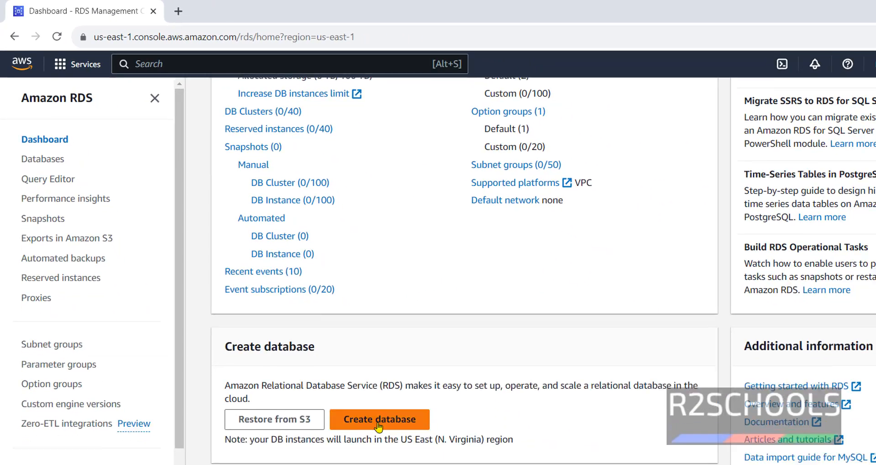
{"action": "scroll", "coordinate": [371, 225], "scroll_direction": "up", "scroll_amount": 3}
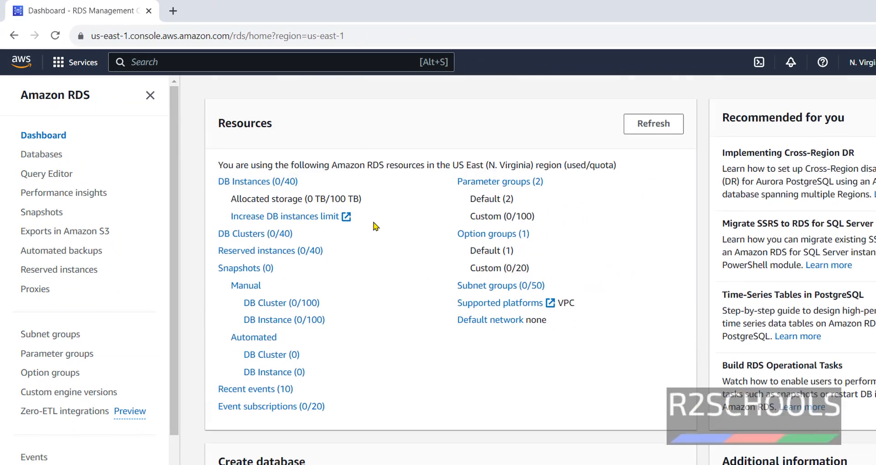
Step: From DB instances, start Create database with Standard create and the Aurora (MySQL Compatible) engine
{"action": "left_click", "coordinate": [261, 187]}
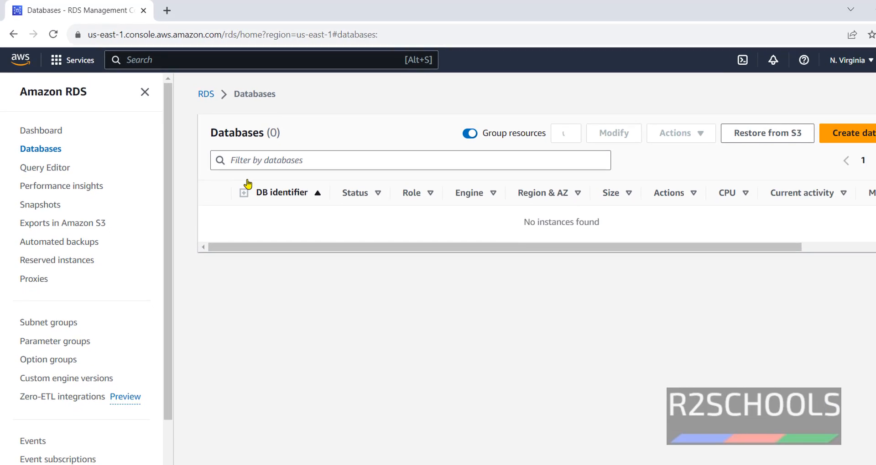
{"action": "left_click", "coordinate": [785, 127]}
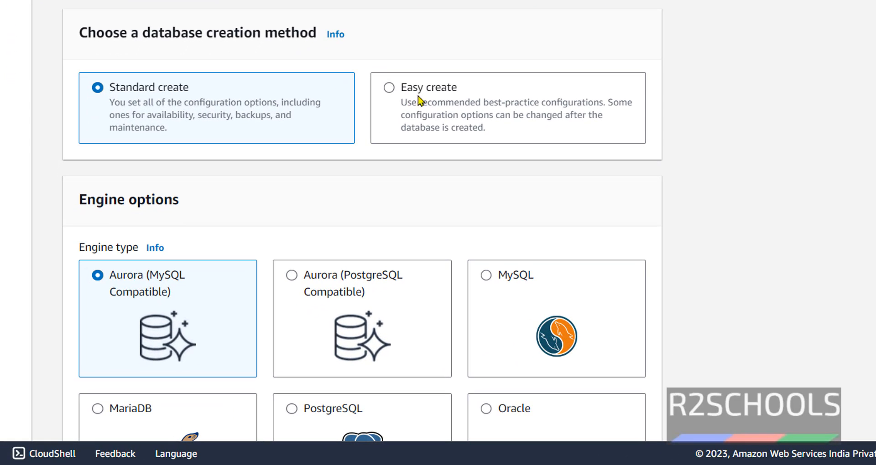
{"action": "scroll", "coordinate": [133, 99], "scroll_direction": "down", "scroll_amount": 4}
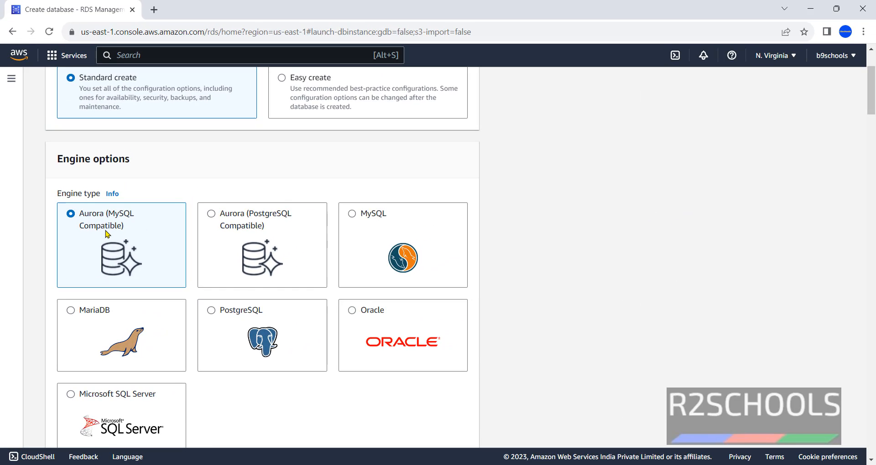
{"action": "scroll", "coordinate": [108, 234], "scroll_direction": "down", "scroll_amount": 1}
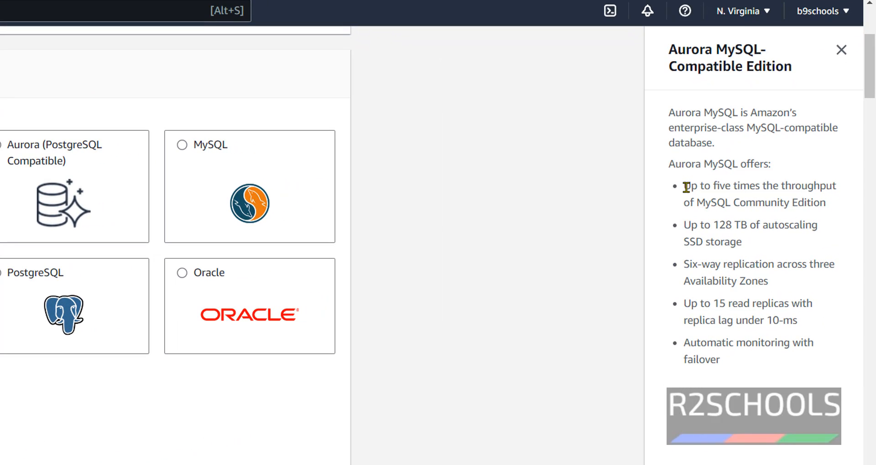
{"action": "left_click_drag", "start_coordinate": [685, 187], "coordinate": [829, 209]}
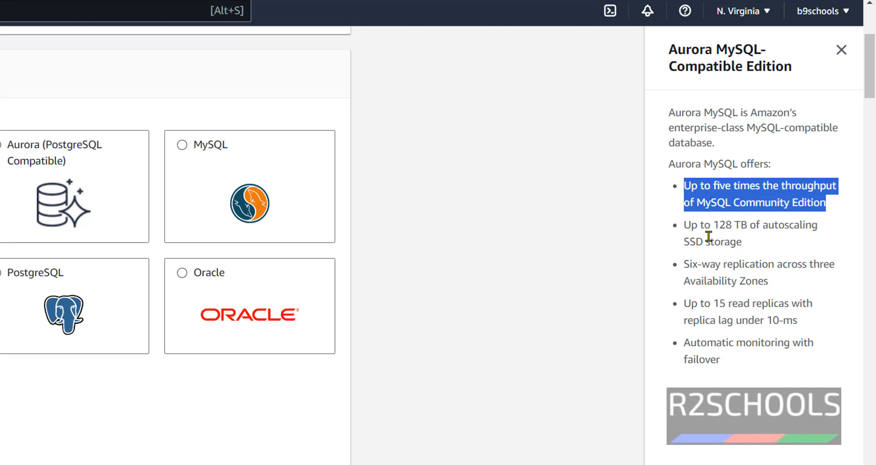
{"action": "left_click_drag", "start_coordinate": [687, 226], "coordinate": [826, 233]}
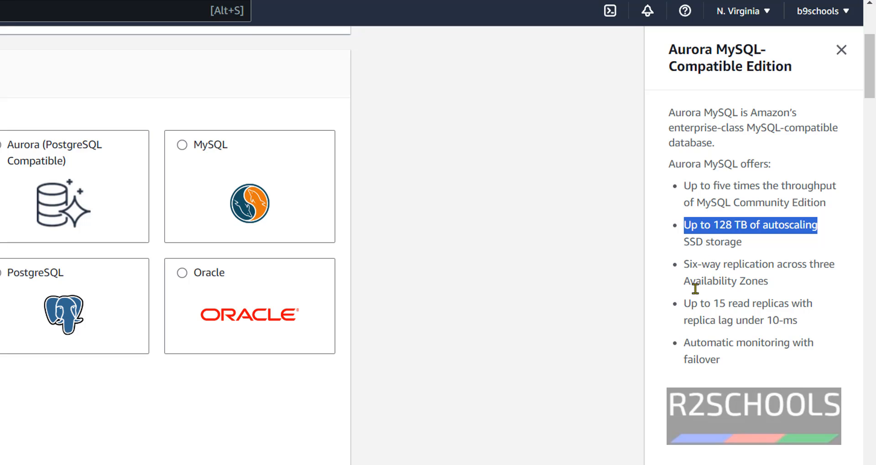
{"action": "left_click_drag", "start_coordinate": [685, 264], "coordinate": [837, 283]}
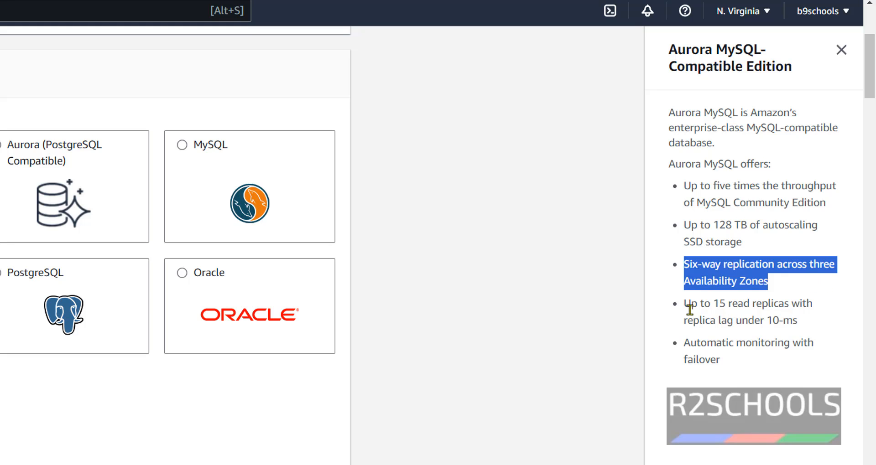
{"action": "left_click_drag", "start_coordinate": [684, 305], "coordinate": [827, 324]}
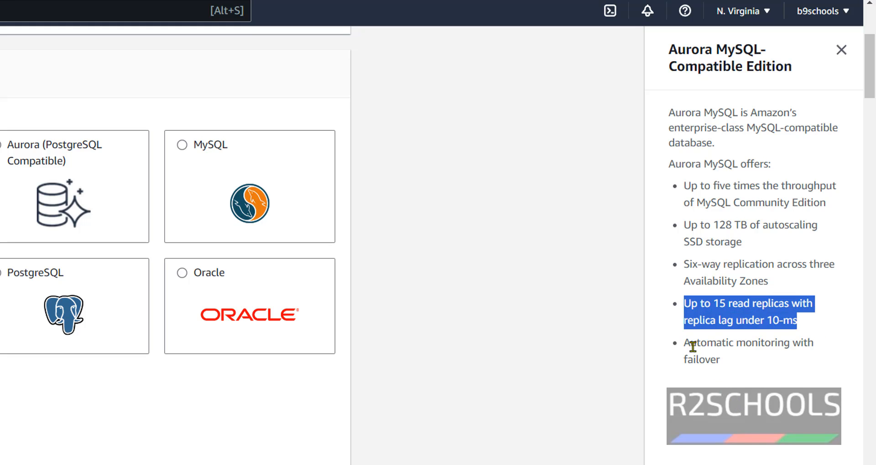
{"action": "left_click_drag", "start_coordinate": [684, 343], "coordinate": [683, 187]}
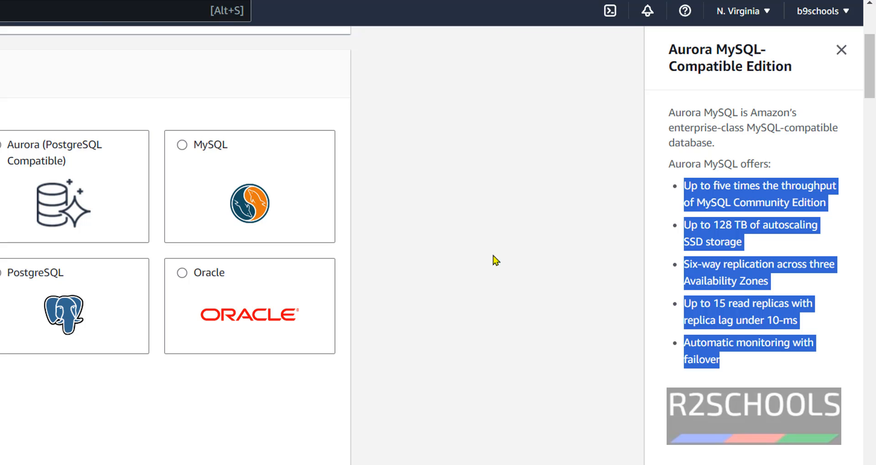
Step: Choose Aurora (MySQL 5.7) 2.11.3 from the Available versions list
{"action": "left_click", "coordinate": [483, 264]}
{"action": "scroll", "coordinate": [485, 267], "scroll_direction": "down", "scroll_amount": 3}
{"action": "scroll", "coordinate": [483, 262], "scroll_direction": "down", "scroll_amount": 3}
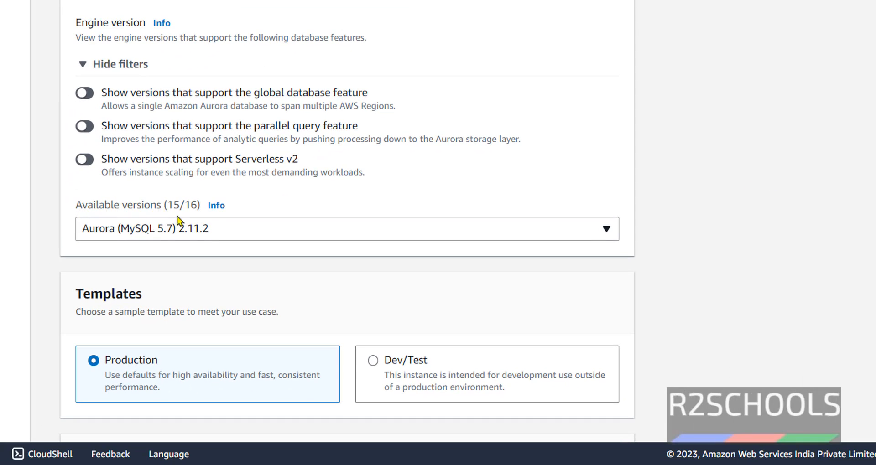
{"action": "left_click", "coordinate": [205, 234]}
{"action": "scroll", "coordinate": [319, 127], "scroll_direction": "down", "scroll_amount": 2}
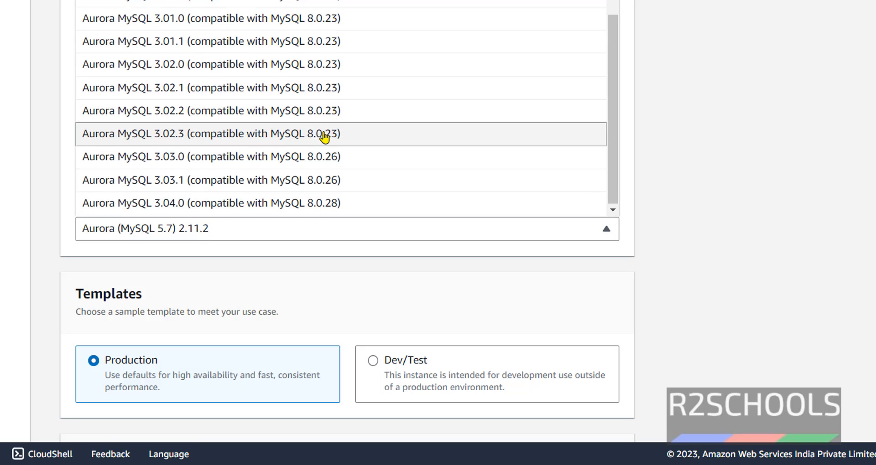
{"action": "scroll", "coordinate": [324, 134], "scroll_direction": "up", "scroll_amount": 2}
{"action": "scroll", "coordinate": [393, 205], "scroll_direction": "up", "scroll_amount": 2}
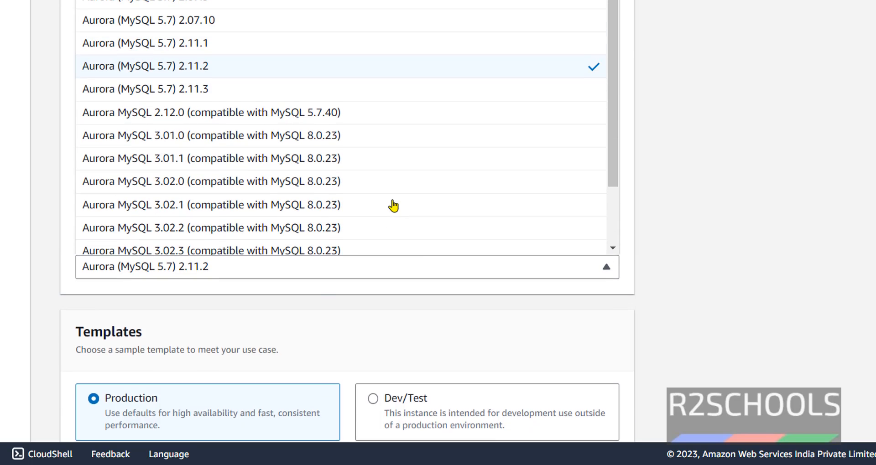
{"action": "left_click", "coordinate": [219, 135]}
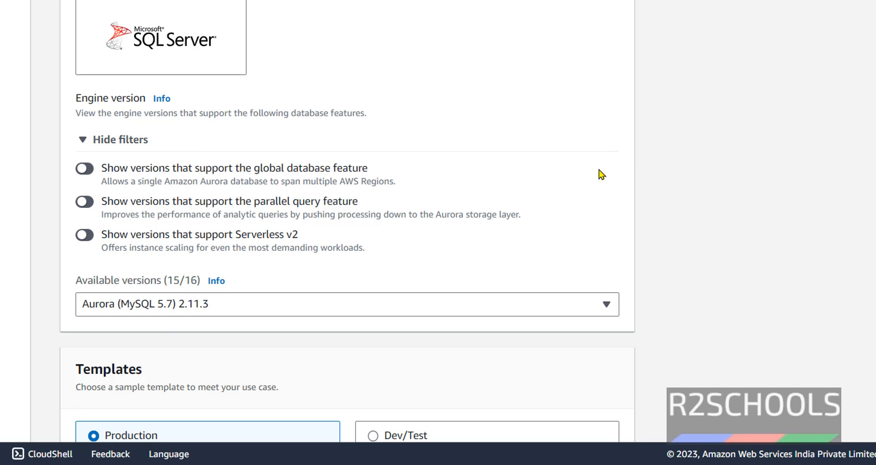
{"action": "scroll", "coordinate": [424, 197], "scroll_direction": "down", "scroll_amount": 5}
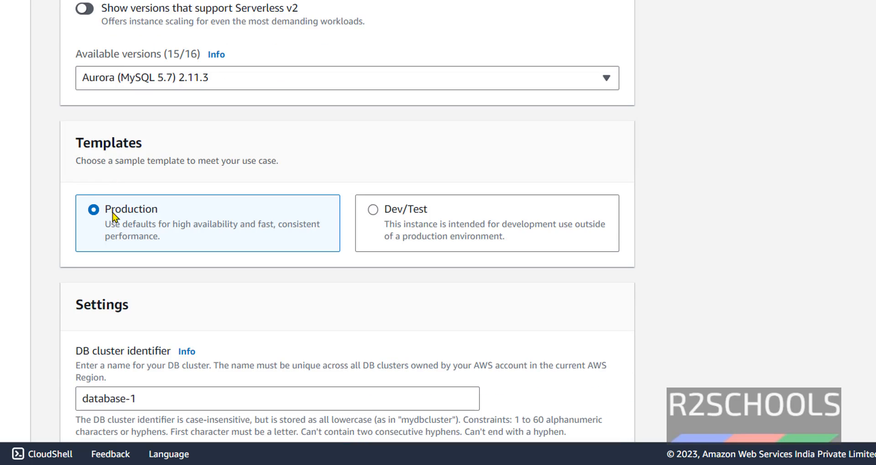
Step: Pick the Dev/Test template and replace the cluster identifier database-1 with auroramysql1
{"action": "left_click", "coordinate": [373, 213]}
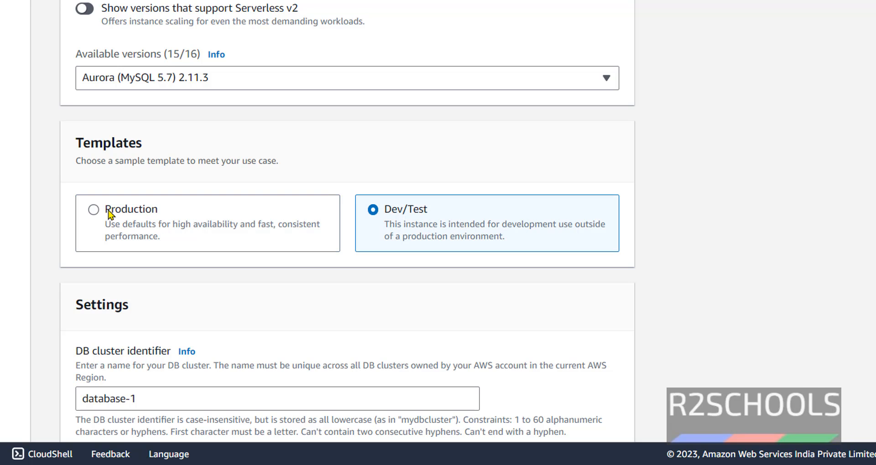
{"action": "scroll", "coordinate": [565, 170], "scroll_direction": "down", "scroll_amount": 5}
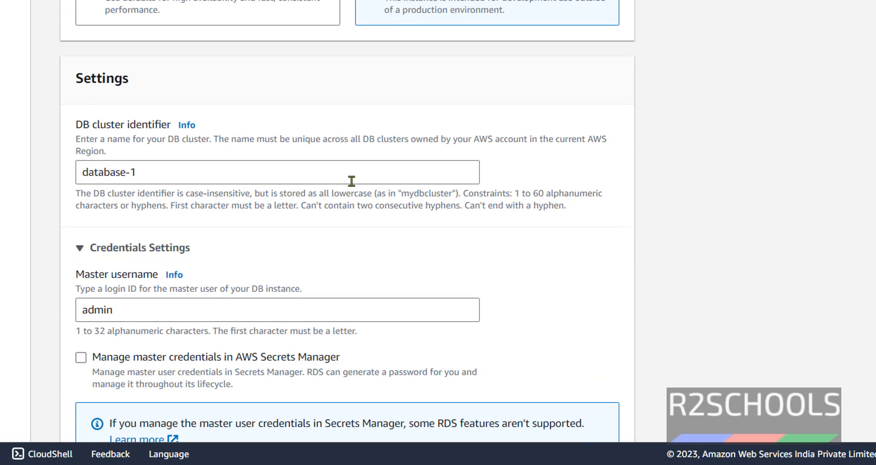
{"action": "left_click_drag", "start_coordinate": [227, 173], "coordinate": [68, 170]}
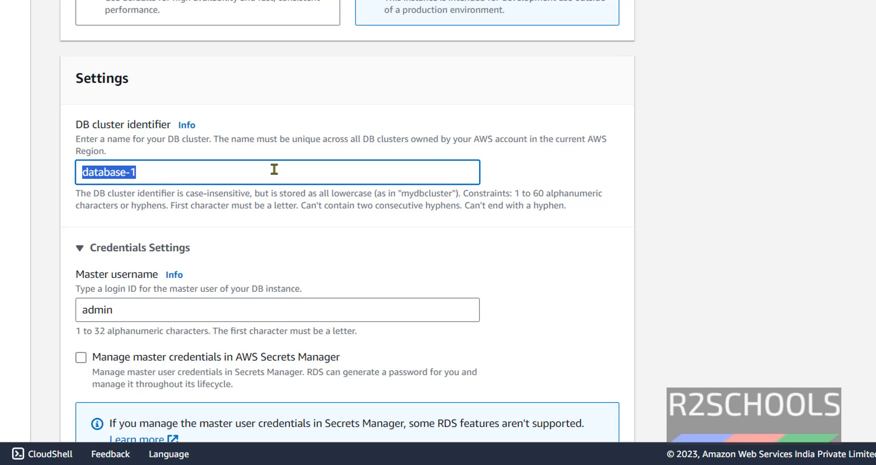
{"action": "type", "text": "aurora"}
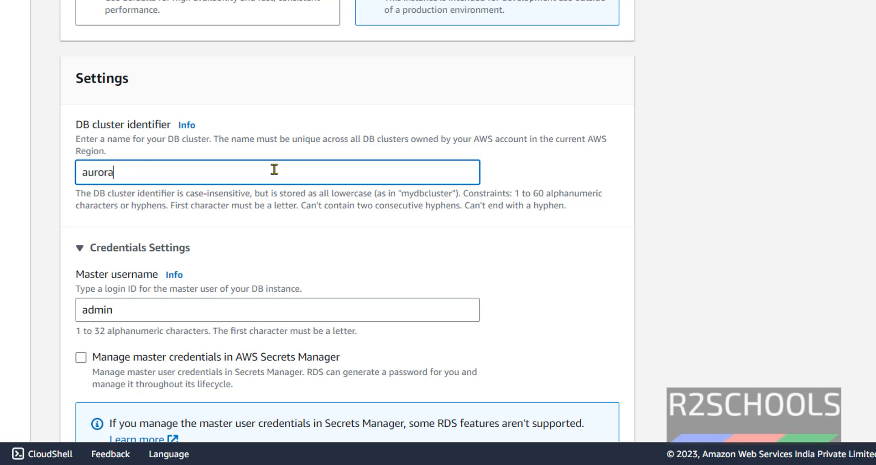
{"action": "type", "text": "mysql1"}
{"action": "scroll", "coordinate": [617, 189], "scroll_direction": "down", "scroll_amount": 3}
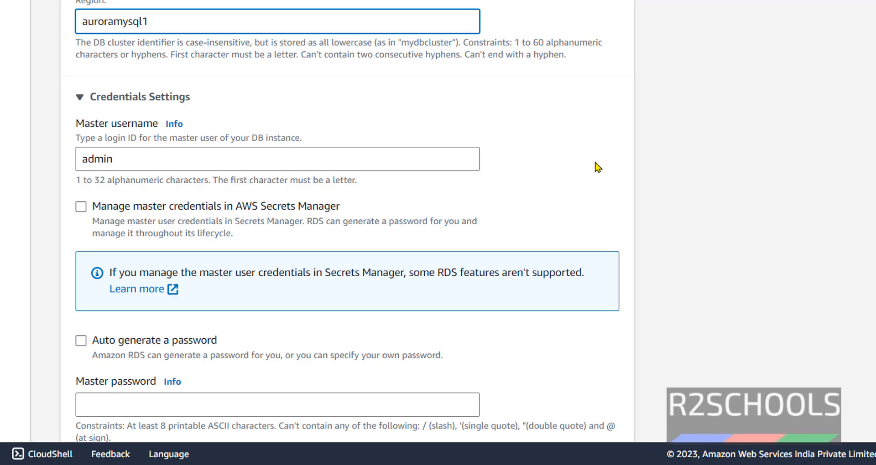
Step: Enter the master password for the admin user and repeat it in Confirm master password
{"action": "scroll", "coordinate": [598, 168], "scroll_direction": "down", "scroll_amount": 3}
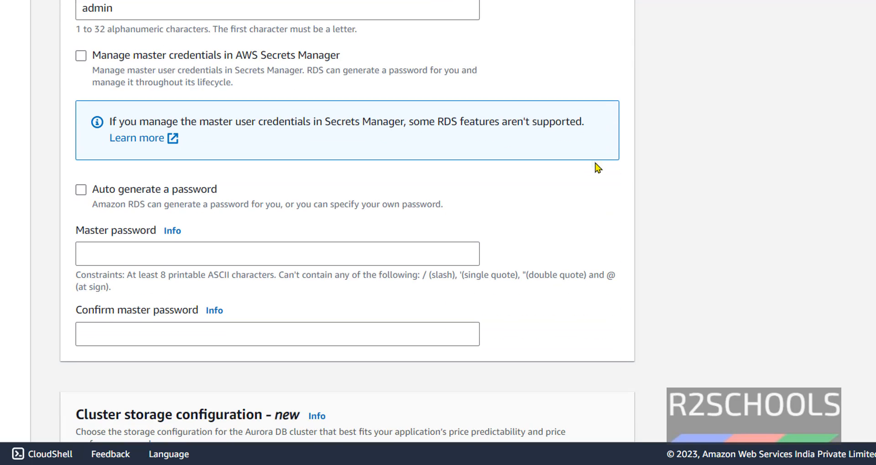
{"action": "left_click", "coordinate": [109, 244]}
{"action": "left_click", "coordinate": [81, 204]}
{"action": "left_click", "coordinate": [122, 256]}
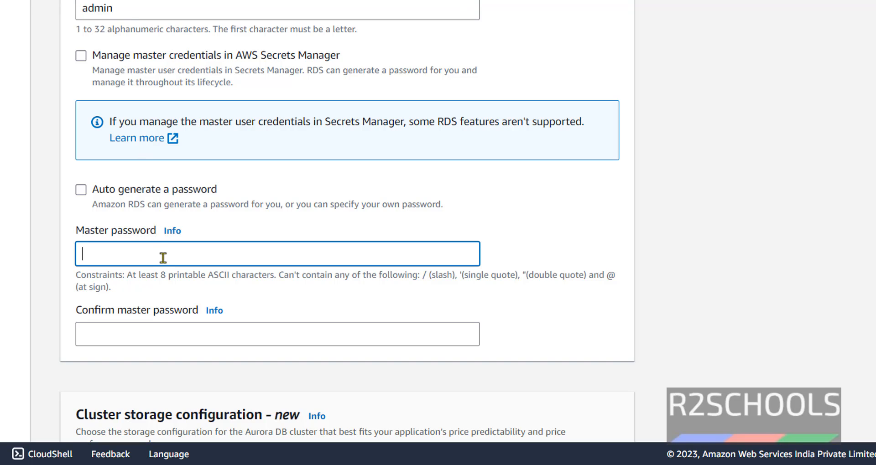
{"action": "type", "text": "min"}
{"action": "key", "text": "Tab"}
{"action": "left_click", "coordinate": [153, 330]}
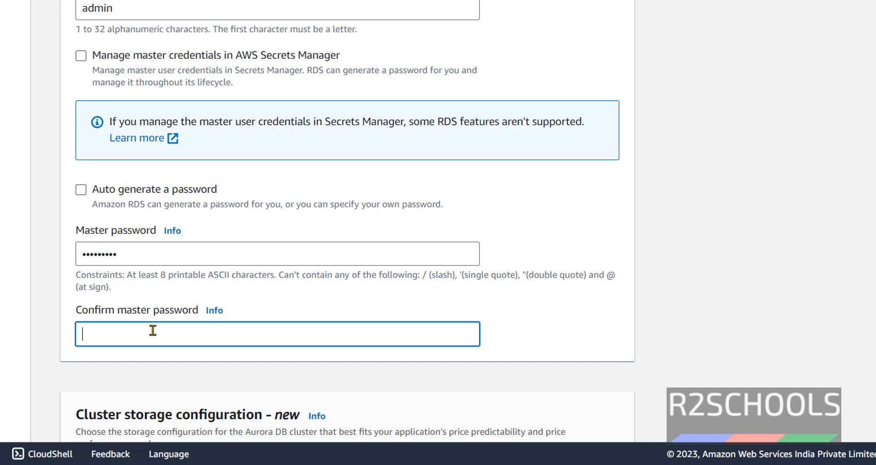
{"action": "type", "text": "admin"}
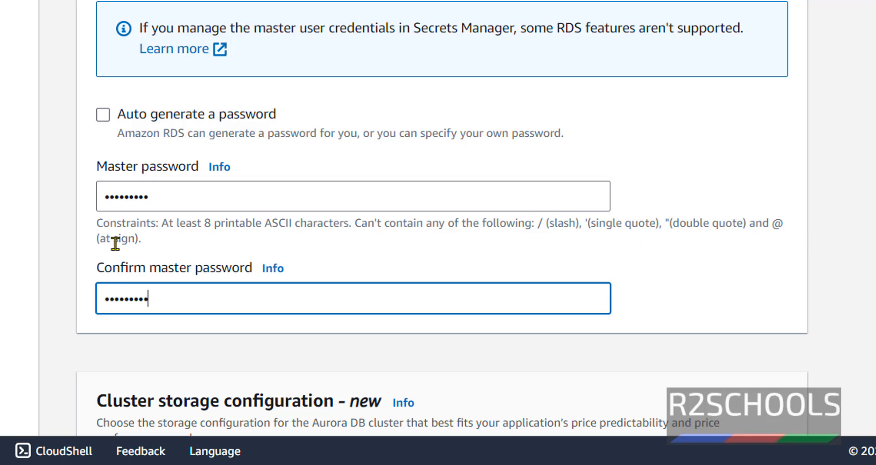
{"action": "left_click_drag", "start_coordinate": [169, 223], "coordinate": [237, 234]}
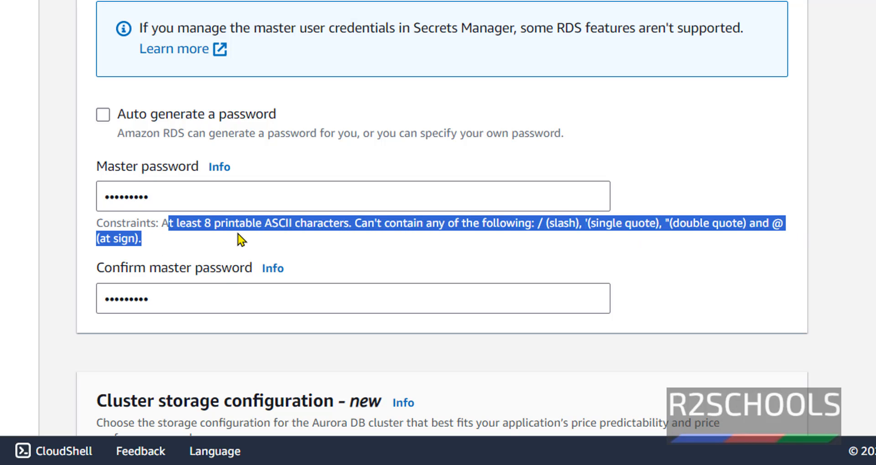
{"action": "left_click", "coordinate": [239, 235]}
{"action": "scroll", "coordinate": [239, 237], "scroll_direction": "down", "scroll_amount": 5}
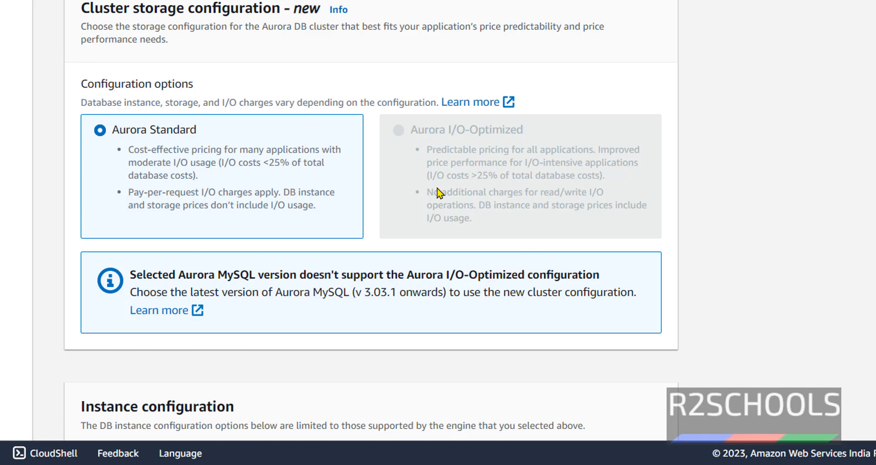
Step: Select Burstable classes and keep db.t3.small as the DB instance class
{"action": "scroll", "coordinate": [132, 191], "scroll_direction": "down", "scroll_amount": 5}
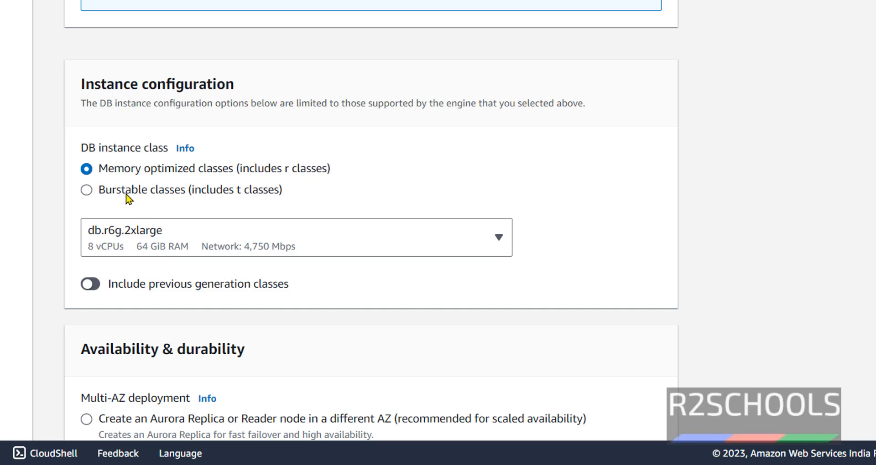
{"action": "left_click", "coordinate": [155, 196]}
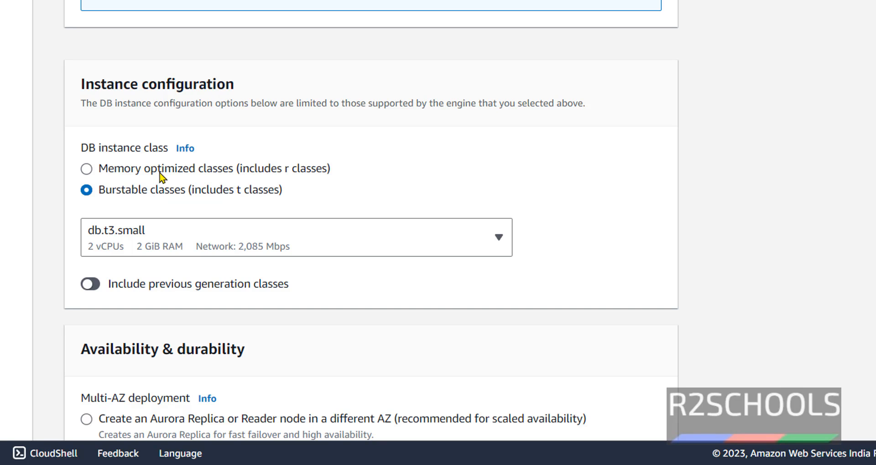
{"action": "left_click", "coordinate": [192, 237]}
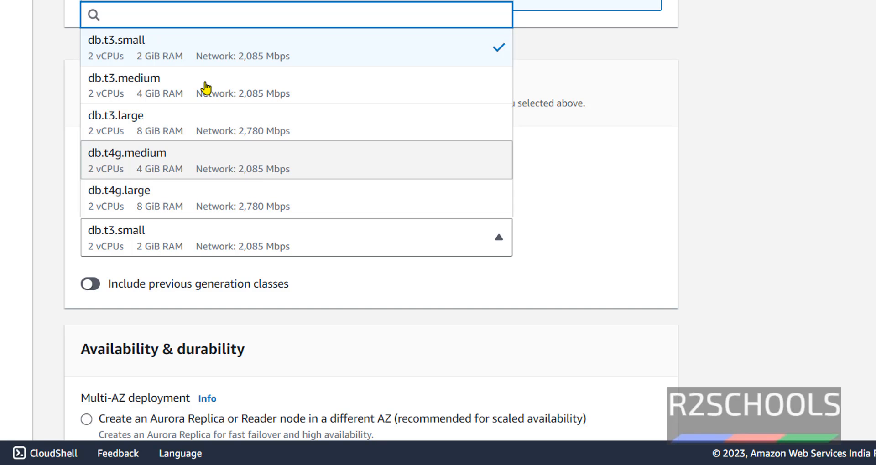
{"action": "left_click", "coordinate": [647, 193]}
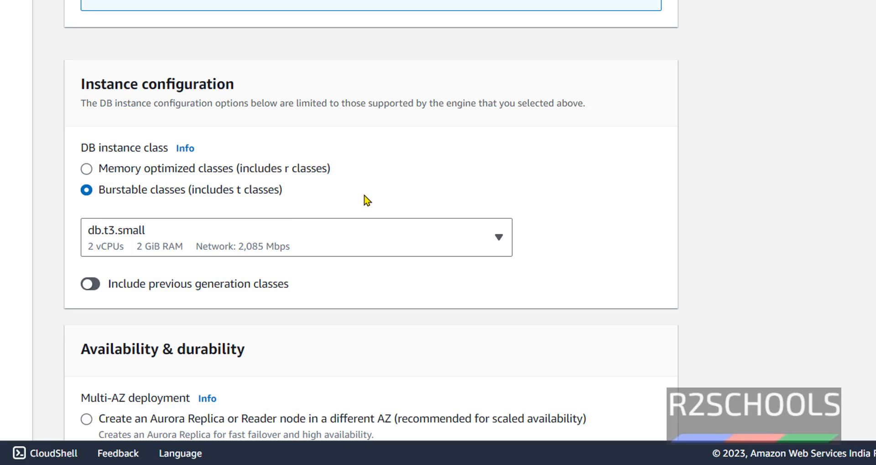
{"action": "scroll", "coordinate": [367, 197], "scroll_direction": "down", "scroll_amount": 3}
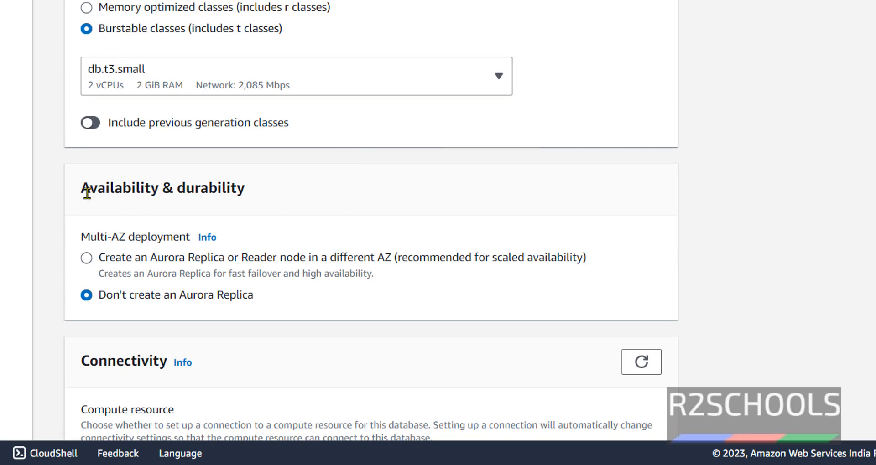
{"action": "left_click_drag", "start_coordinate": [82, 189], "coordinate": [254, 192]}
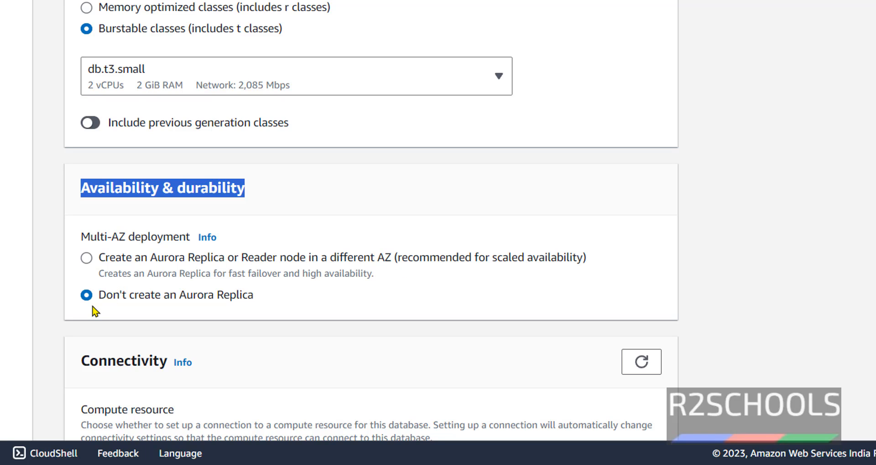
Step: Review the VPC and DB subnet group choices, leaving both at their defaults
{"action": "scroll", "coordinate": [95, 312], "scroll_direction": "down", "scroll_amount": 2}
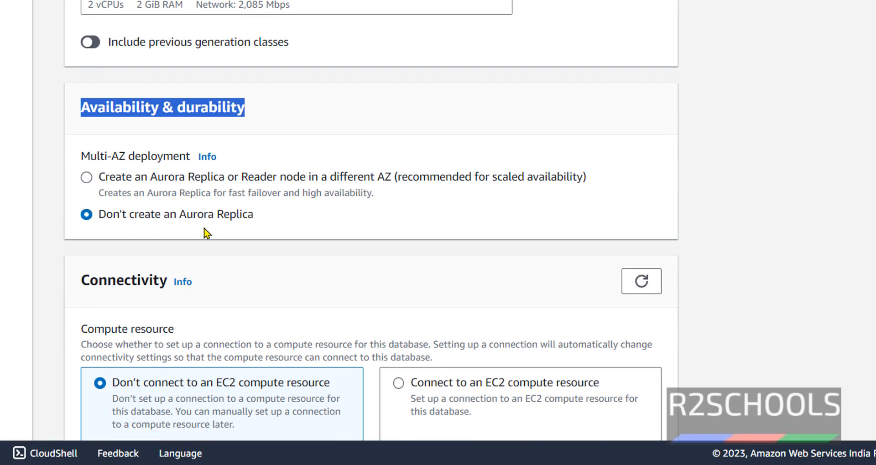
{"action": "scroll", "coordinate": [204, 233], "scroll_direction": "down", "scroll_amount": 5}
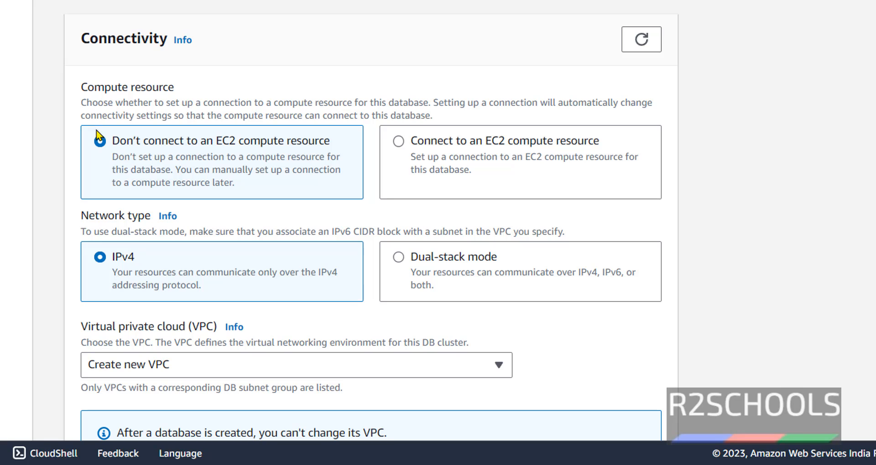
{"action": "scroll", "coordinate": [111, 252], "scroll_direction": "down", "scroll_amount": 3}
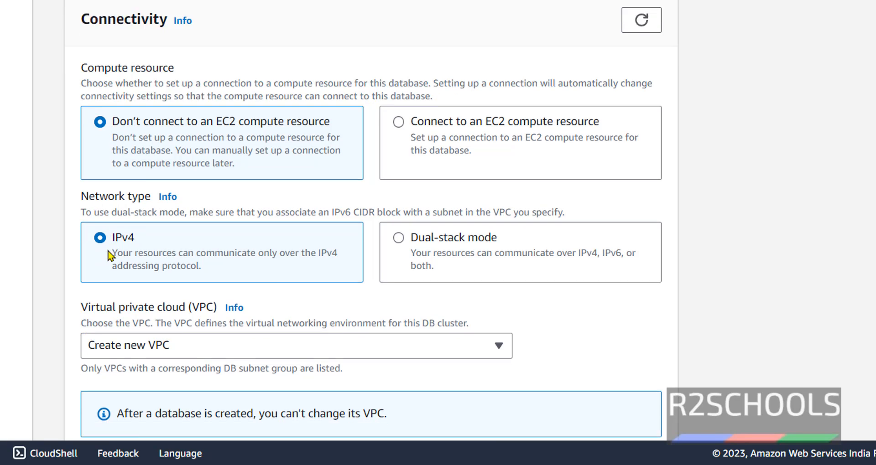
{"action": "left_click", "coordinate": [151, 206]}
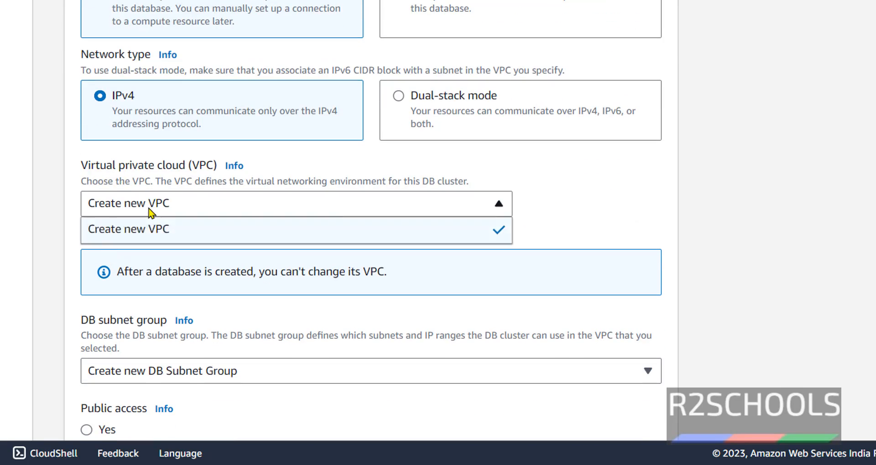
{"action": "left_click", "coordinate": [149, 207]}
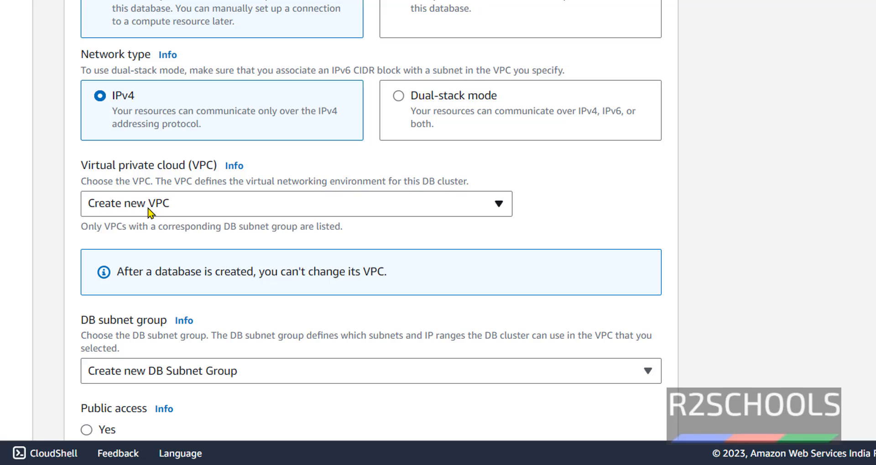
{"action": "left_click", "coordinate": [106, 207]}
{"action": "left_click", "coordinate": [109, 208]}
{"action": "scroll", "coordinate": [167, 210], "scroll_direction": "down", "scroll_amount": 3}
{"action": "left_click_drag", "start_coordinate": [81, 159], "coordinate": [153, 160]}
{"action": "left_click", "coordinate": [193, 211]}
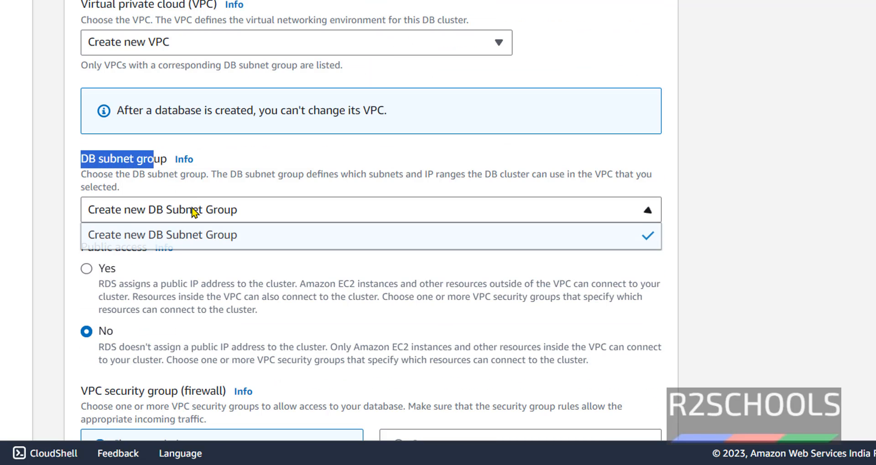
{"action": "left_click", "coordinate": [194, 211]}
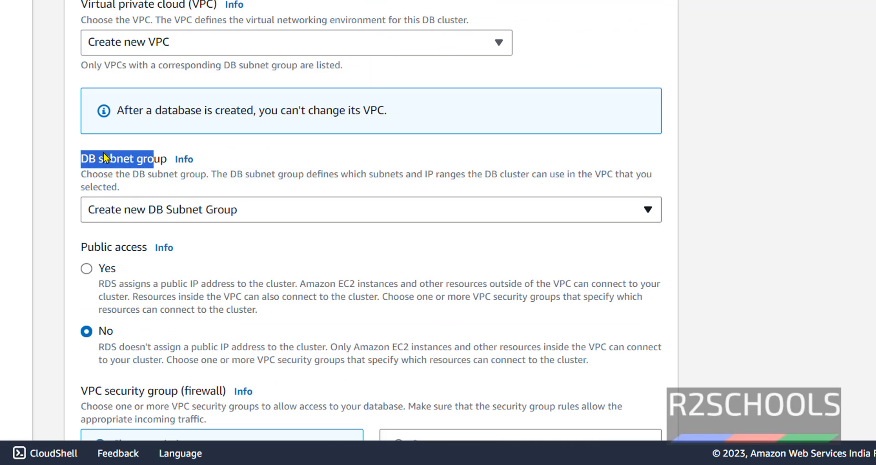
{"action": "left_click_drag", "start_coordinate": [79, 160], "coordinate": [170, 171]}
{"action": "scroll", "coordinate": [237, 231], "scroll_direction": "down", "scroll_amount": 3}
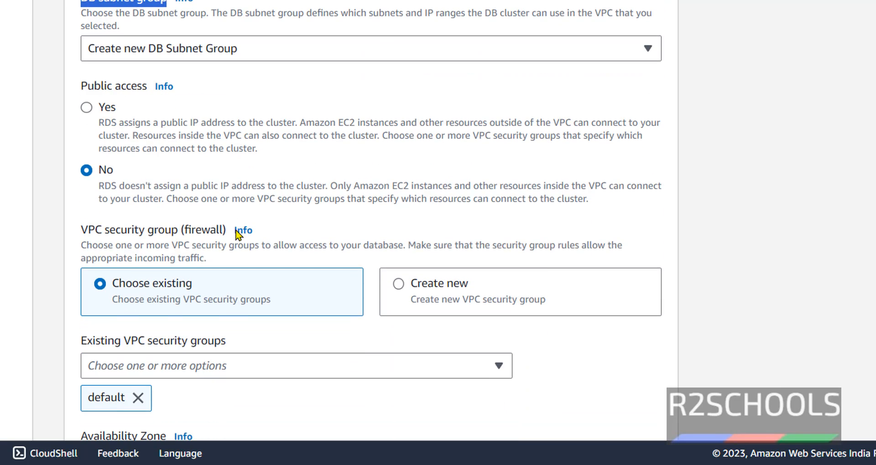
Step: Set Public access to Yes and keep Availability Zone at No preference
{"action": "left_click", "coordinate": [86, 108]}
{"action": "scroll", "coordinate": [191, 128], "scroll_direction": "down", "scroll_amount": 3}
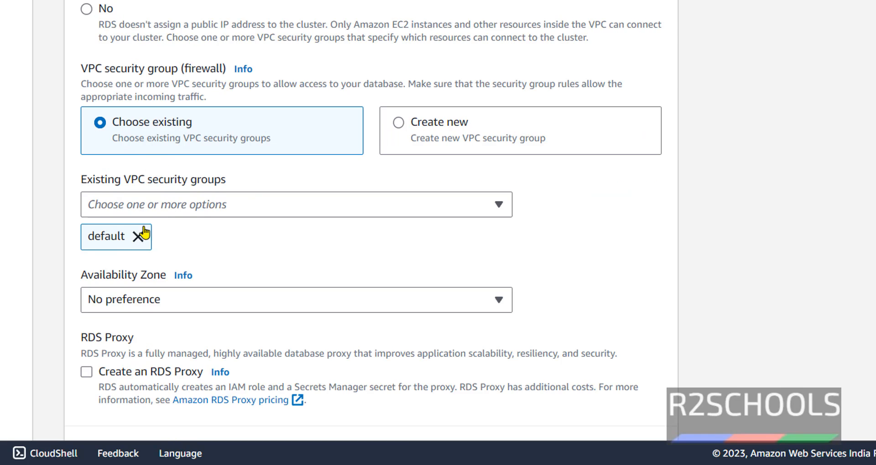
{"action": "scroll", "coordinate": [206, 246], "scroll_direction": "down", "scroll_amount": 3}
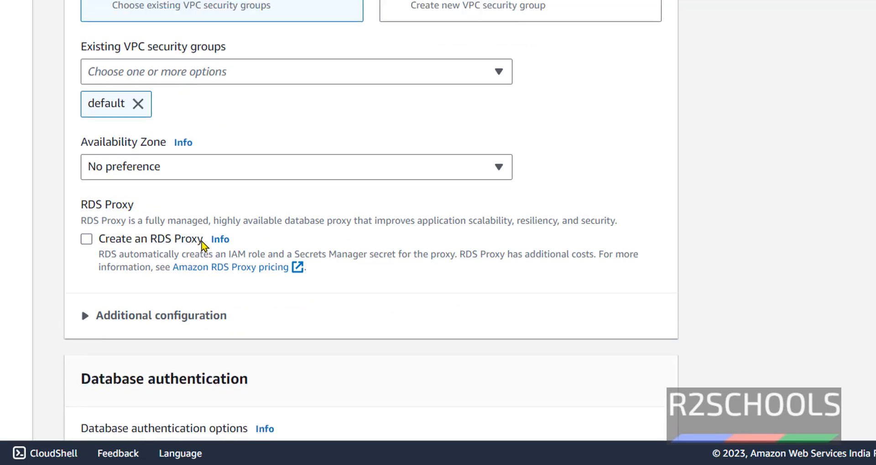
{"action": "left_click", "coordinate": [187, 144]}
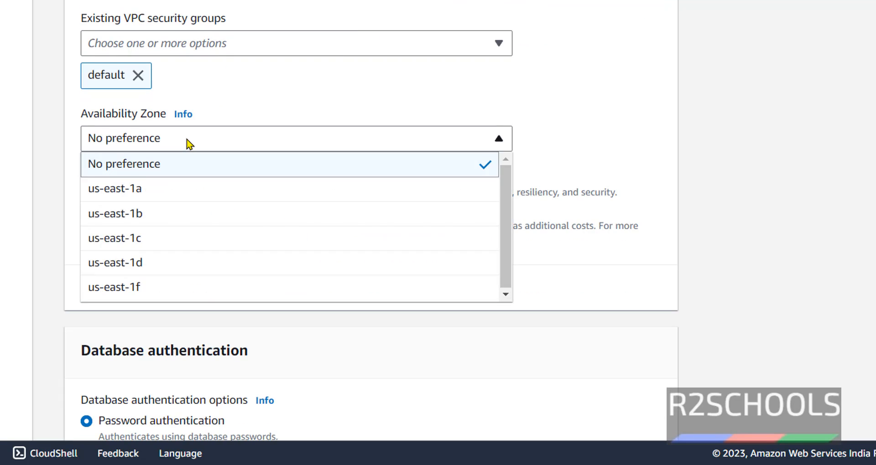
{"action": "left_click", "coordinate": [188, 143]}
{"action": "left_click", "coordinate": [188, 144]}
{"action": "left_click", "coordinate": [188, 144]}
{"action": "left_click", "coordinate": [188, 143]}
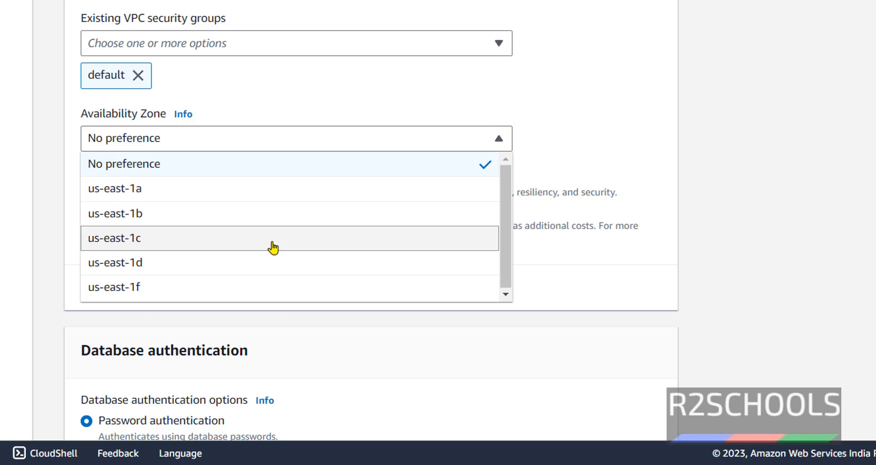
{"action": "left_click", "coordinate": [627, 114]}
{"action": "scroll", "coordinate": [629, 117], "scroll_direction": "down", "scroll_amount": 3}
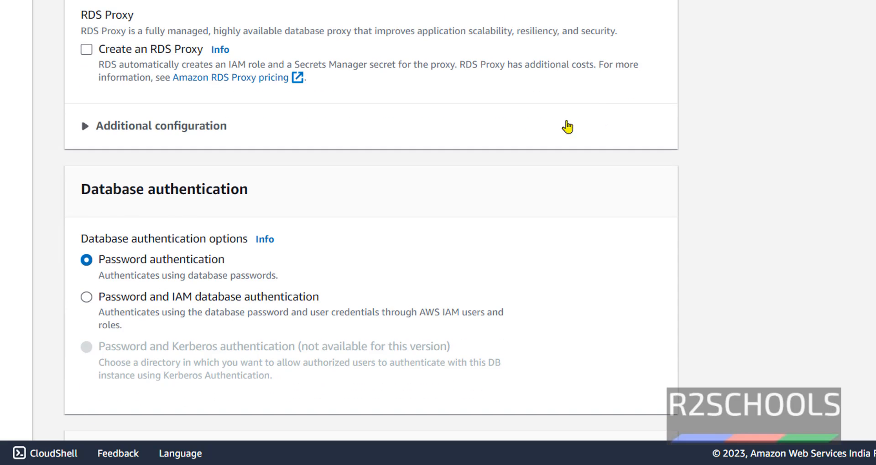
{"action": "left_click_drag", "start_coordinate": [80, 189], "coordinate": [248, 190]}
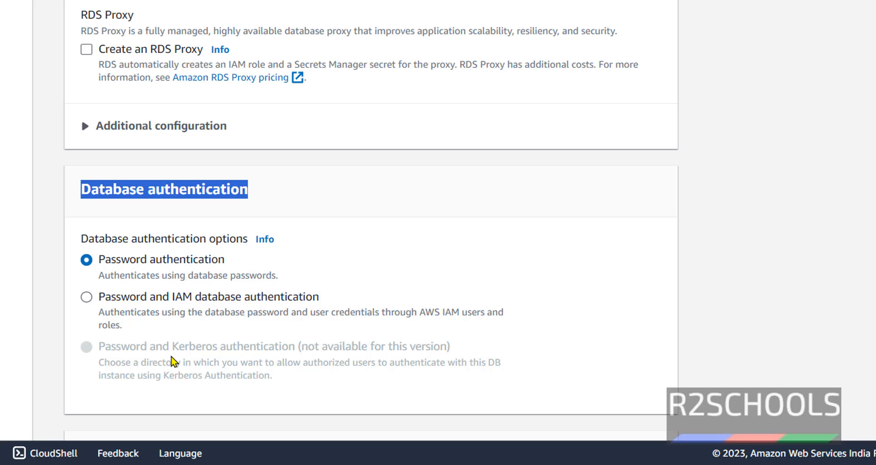
{"action": "left_click", "coordinate": [536, 215]}
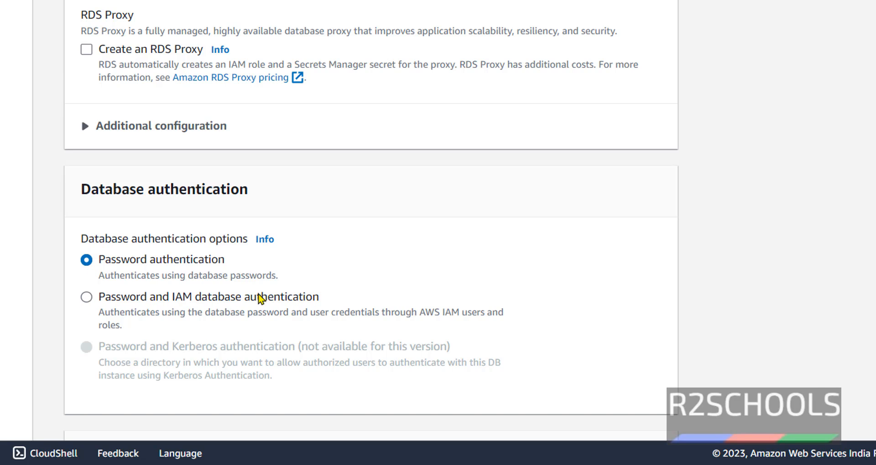
{"action": "scroll", "coordinate": [259, 299], "scroll_direction": "down", "scroll_amount": 1}
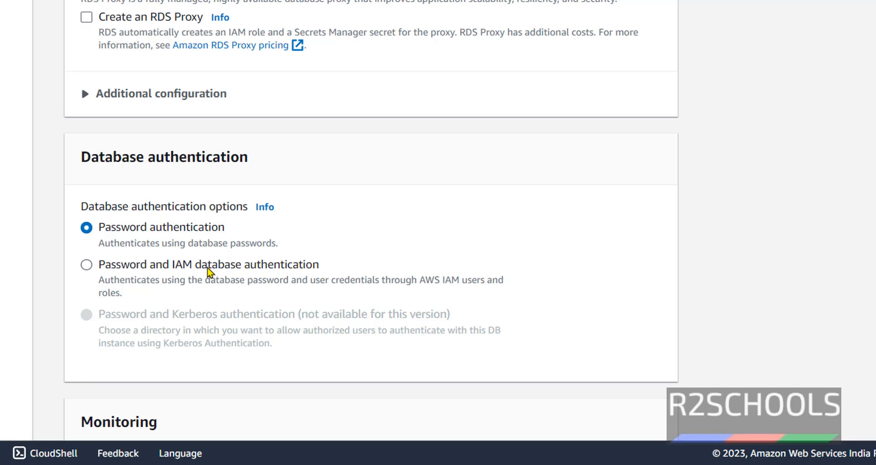
{"action": "scroll", "coordinate": [199, 283], "scroll_direction": "down", "scroll_amount": 10}
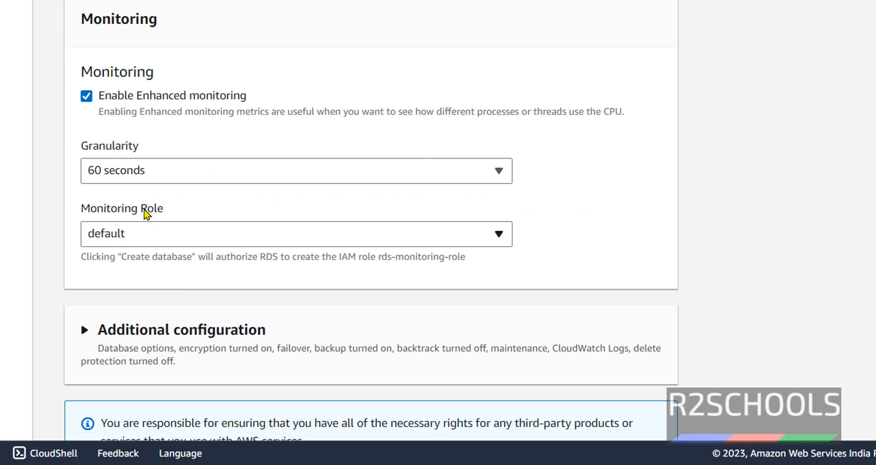
{"action": "scroll", "coordinate": [89, 260], "scroll_direction": "down", "scroll_amount": 2}
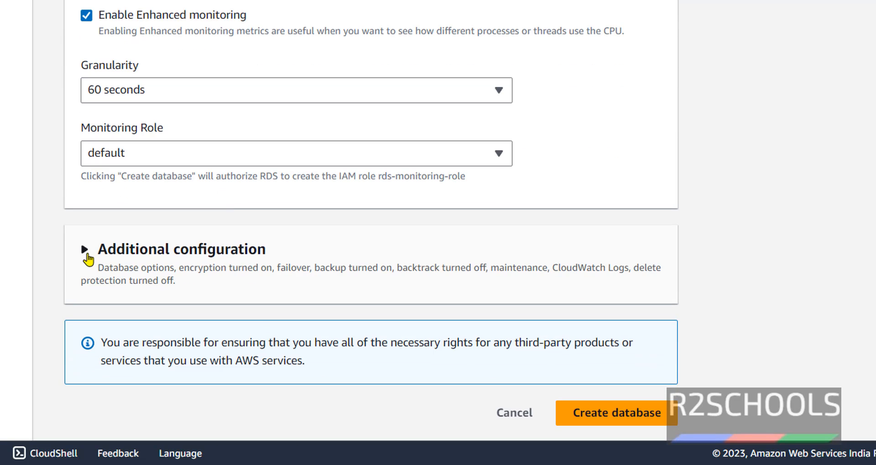
Step: Under Additional configuration, name the initial database r2schools and keep the default.aurora-mysql5.7 parameter group
{"action": "left_click", "coordinate": [86, 255]}
{"action": "scroll", "coordinate": [43, 236], "scroll_direction": "down", "scroll_amount": 4}
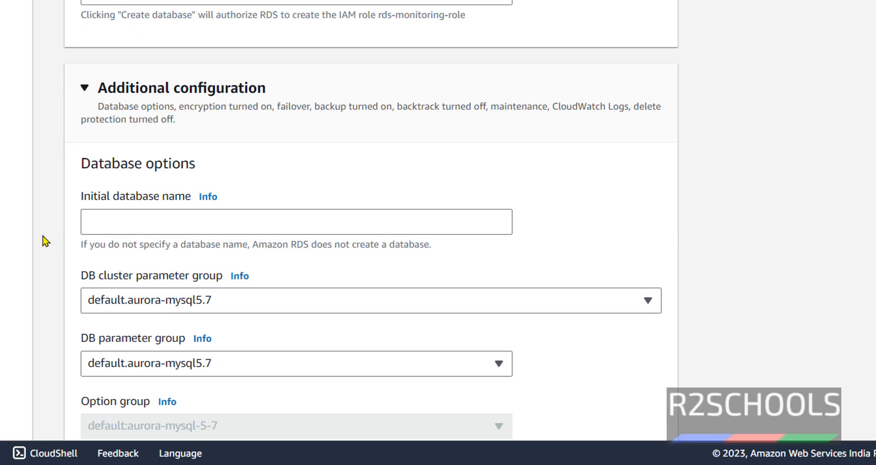
{"action": "left_click", "coordinate": [110, 225]}
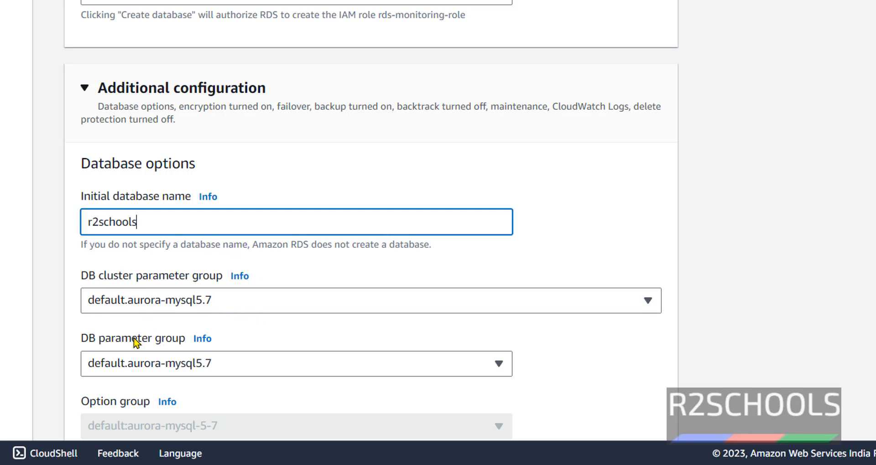
{"action": "scroll", "coordinate": [272, 319], "scroll_direction": "down", "scroll_amount": 1}
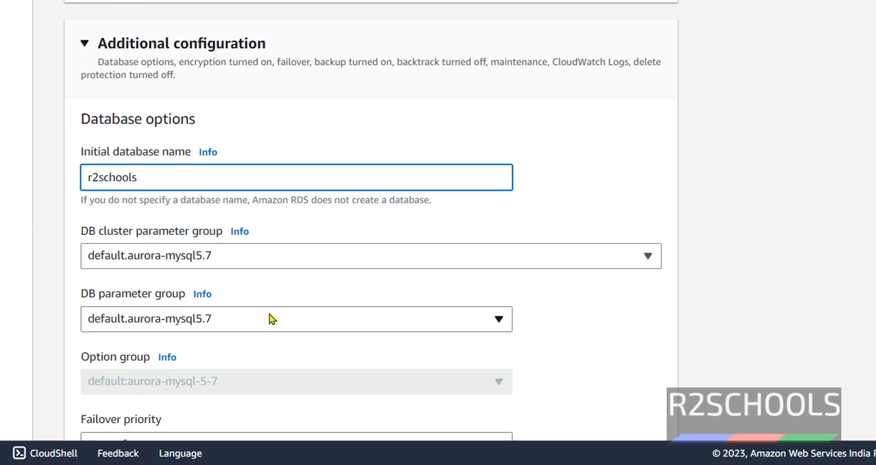
{"action": "scroll", "coordinate": [269, 315], "scroll_direction": "down", "scroll_amount": 2}
{"action": "left_click", "coordinate": [383, 139]}
{"action": "left_click", "coordinate": [379, 140]}
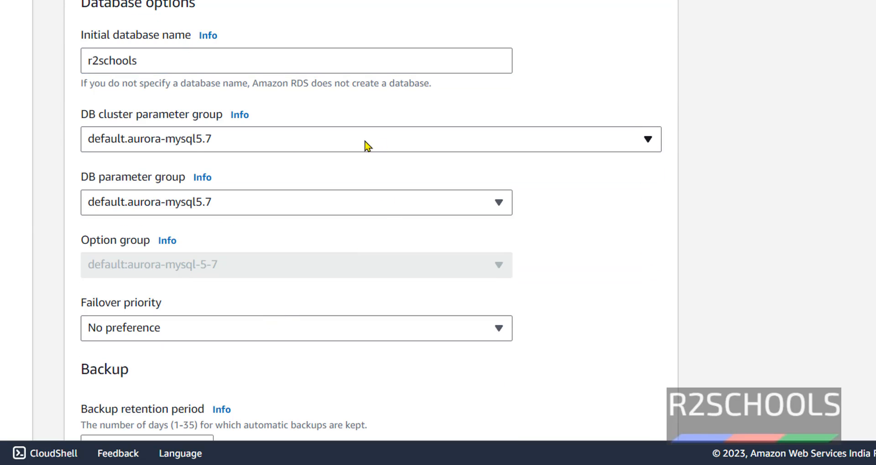
{"action": "left_click", "coordinate": [174, 143]}
{"action": "left_click", "coordinate": [173, 143]}
{"action": "left_click", "coordinate": [174, 143]}
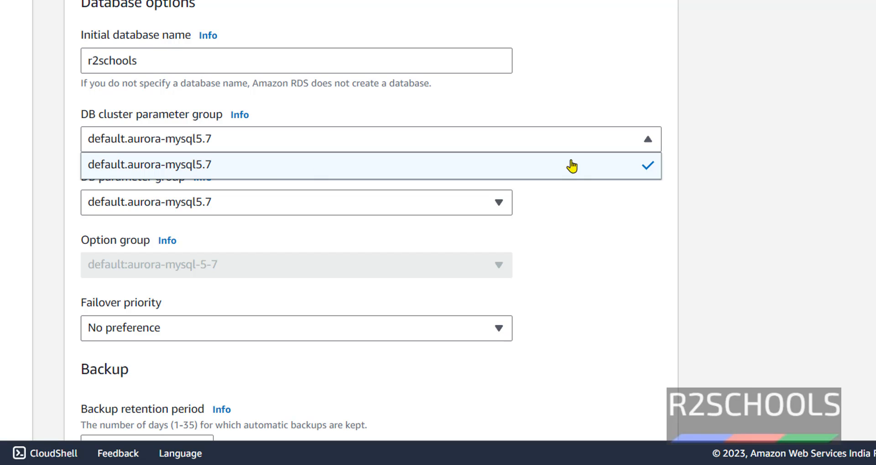
{"action": "left_click", "coordinate": [596, 224]}
Step: Look through the Failover priority tiers and leave it at No preference
{"action": "scroll", "coordinate": [578, 236], "scroll_direction": "down", "scroll_amount": 3}
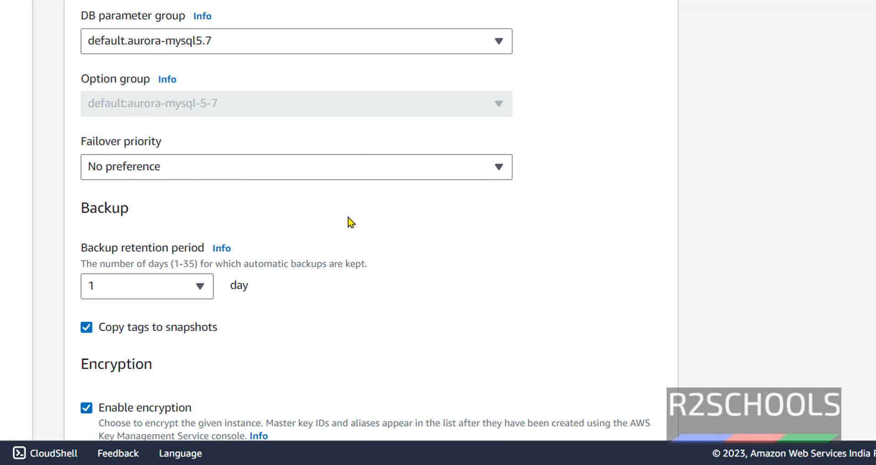
{"action": "left_click", "coordinate": [148, 168]}
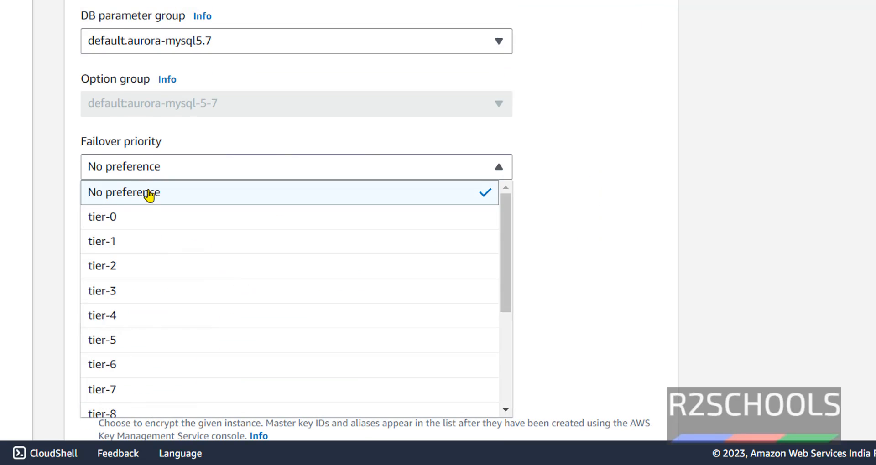
{"action": "scroll", "coordinate": [136, 247], "scroll_direction": "down", "scroll_amount": 5}
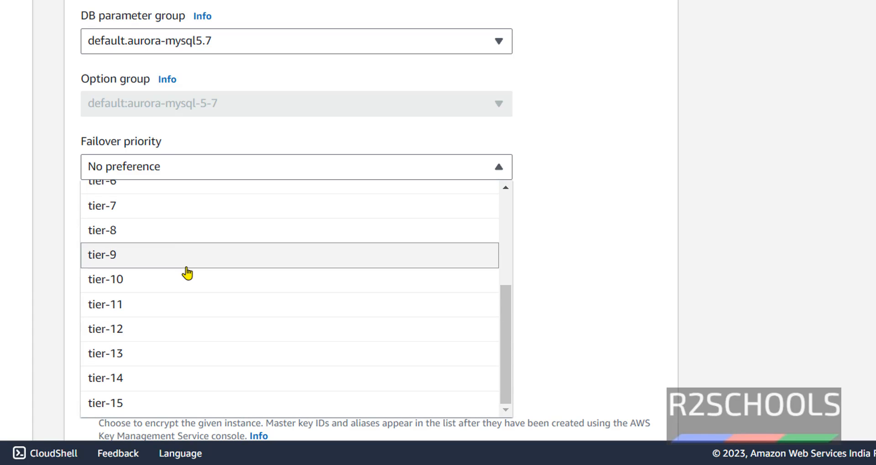
{"action": "left_click", "coordinate": [617, 194]}
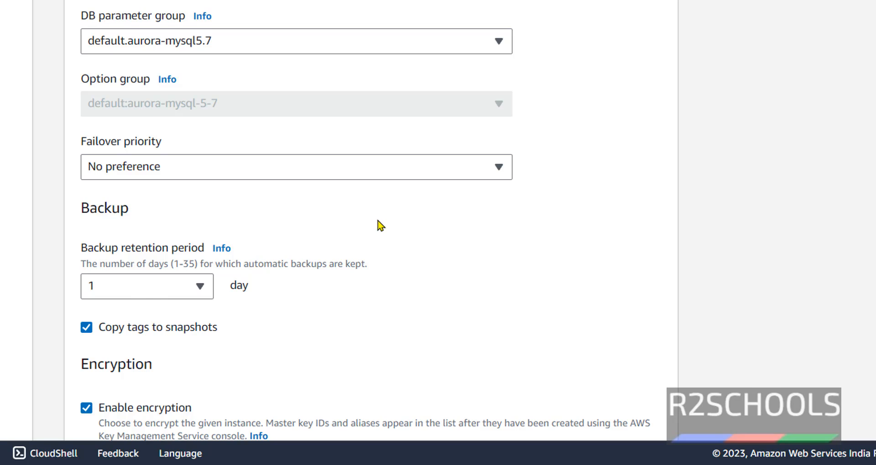
{"action": "scroll", "coordinate": [377, 224], "scroll_direction": "down", "scroll_amount": 5}
{"action": "left_click_drag", "start_coordinate": [82, 7], "coordinate": [198, 8]}
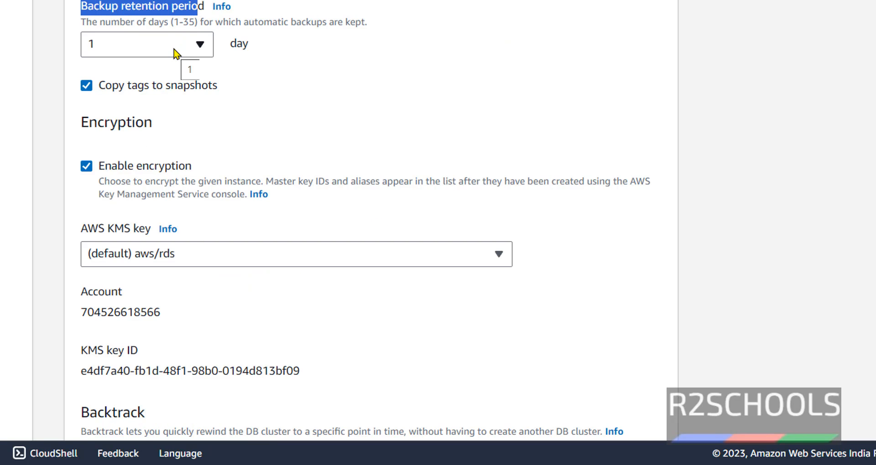
Step: Set the backup retention period to 7 days
{"action": "left_click", "coordinate": [176, 54]}
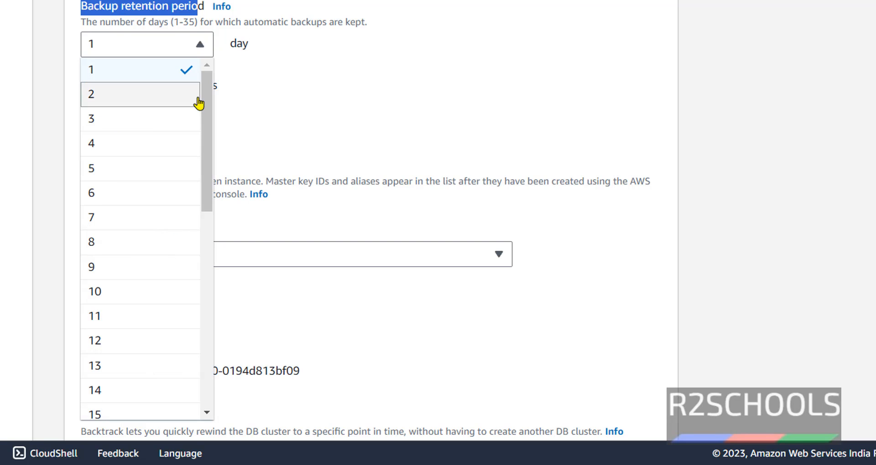
{"action": "scroll", "coordinate": [195, 223], "scroll_direction": "down", "scroll_amount": 10}
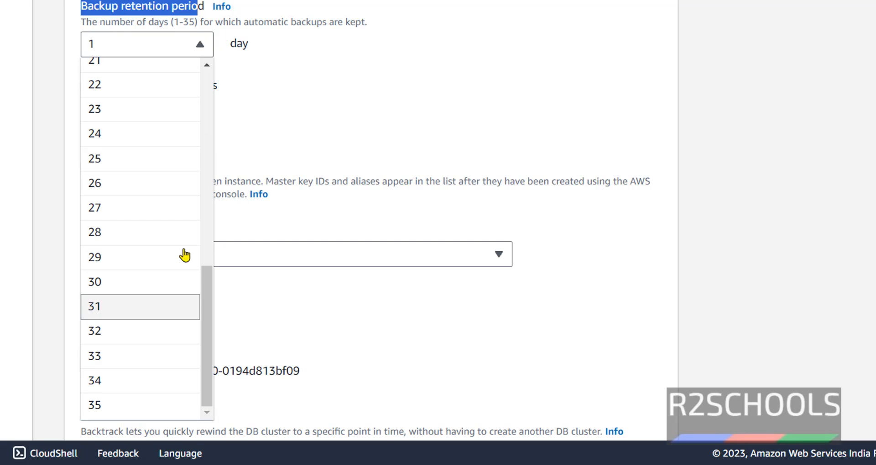
{"action": "scroll", "coordinate": [187, 147], "scroll_direction": "up", "scroll_amount": 10}
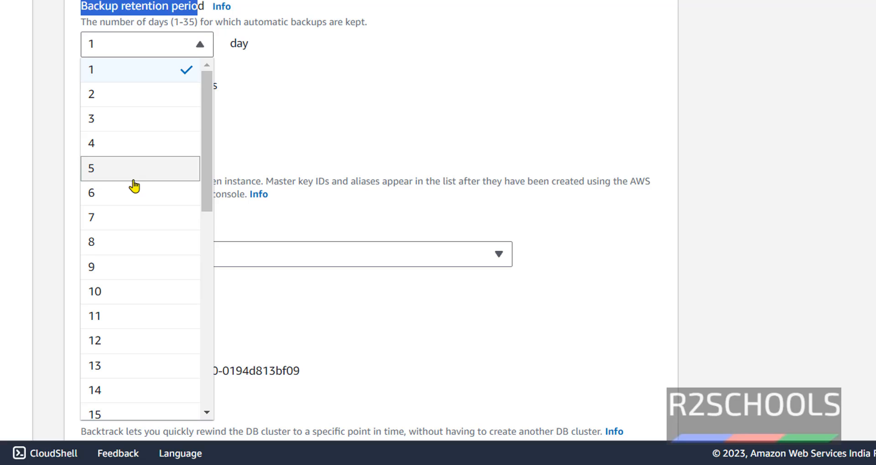
{"action": "left_click", "coordinate": [117, 218]}
{"action": "scroll", "coordinate": [123, 86], "scroll_direction": "down", "scroll_amount": 3}
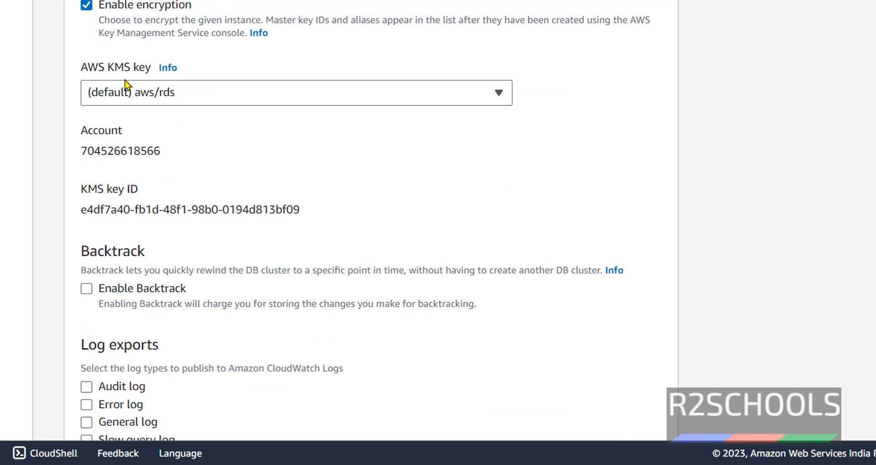
{"action": "scroll", "coordinate": [150, 193], "scroll_direction": "down", "scroll_amount": 3}
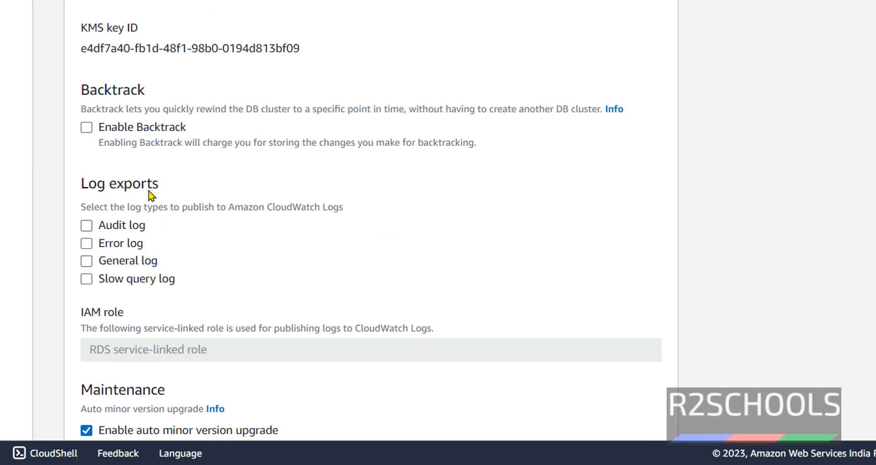
Step: Leave Backtrack disabled and export the audit, error, general and slow query logs to CloudWatch
{"action": "left_click", "coordinate": [87, 128]}
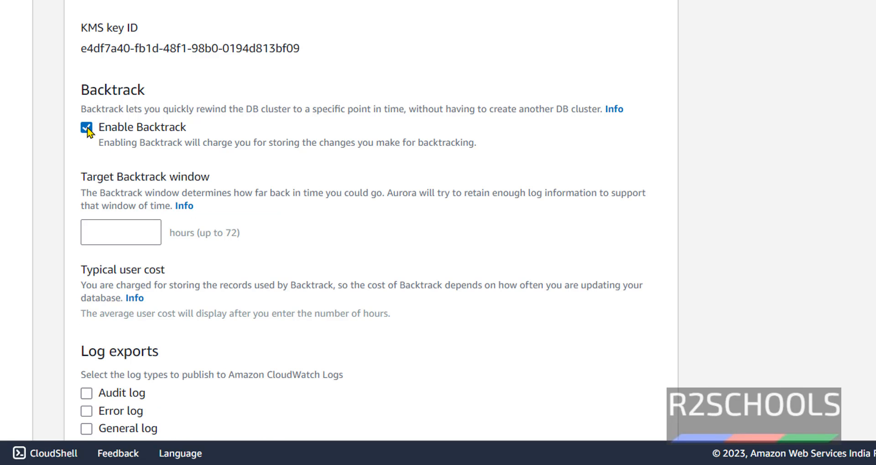
{"action": "left_click", "coordinate": [87, 128]}
{"action": "left_click", "coordinate": [86, 225]}
{"action": "left_click", "coordinate": [86, 243]}
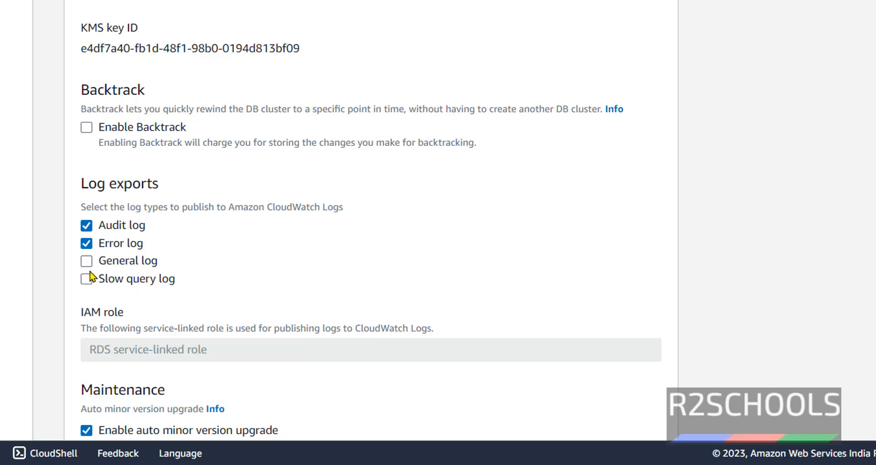
{"action": "left_click", "coordinate": [86, 260]}
{"action": "left_click", "coordinate": [88, 281]}
{"action": "scroll", "coordinate": [237, 266], "scroll_direction": "down", "scroll_amount": 5}
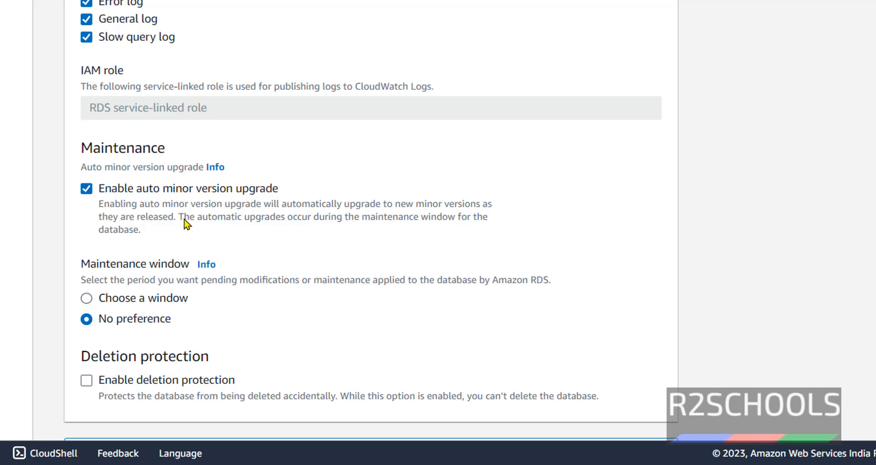
Step: Uncheck Enable auto minor version upgrade and return the maintenance window to No preference after previewing Choose a window
{"action": "left_click_drag", "start_coordinate": [184, 217], "coordinate": [475, 230]}
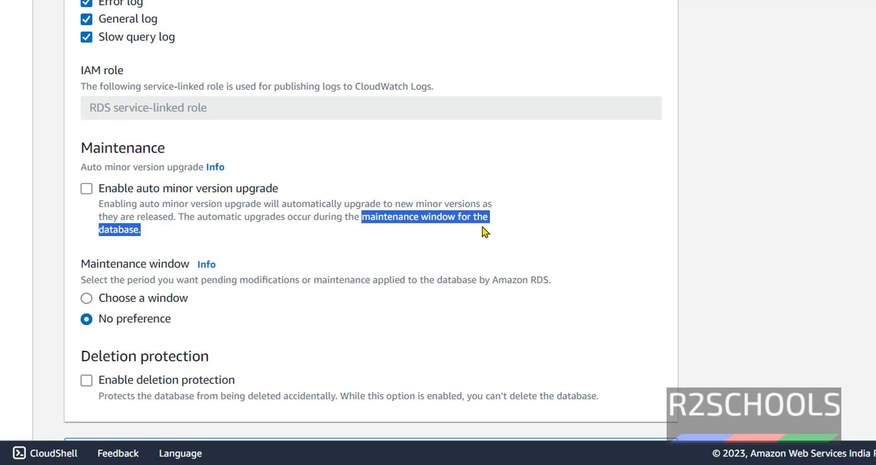
{"action": "left_click", "coordinate": [397, 246]}
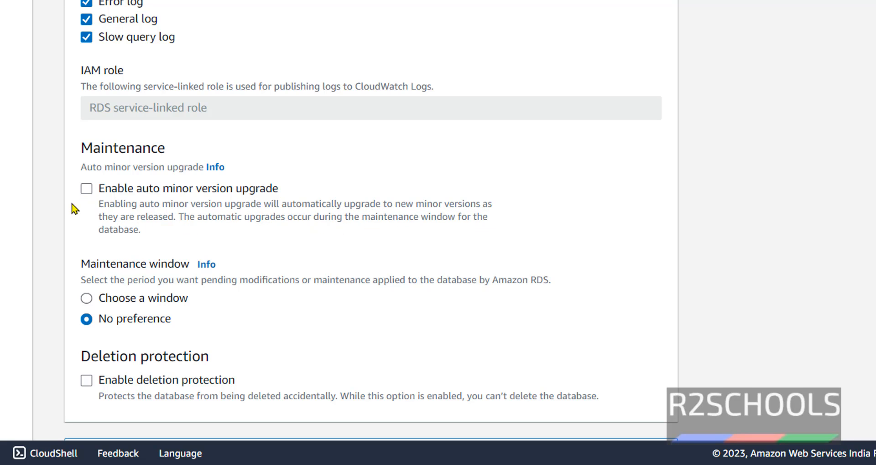
{"action": "scroll", "coordinate": [86, 196], "scroll_direction": "down", "scroll_amount": 3}
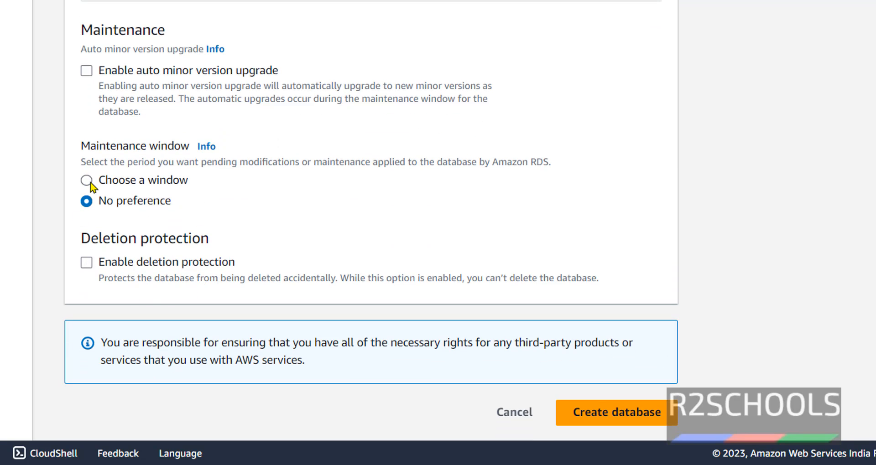
{"action": "left_click", "coordinate": [87, 180]}
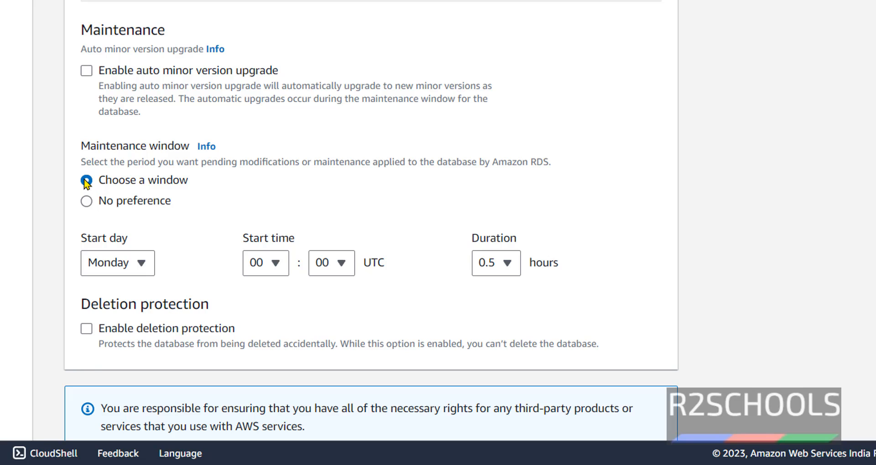
{"action": "left_click", "coordinate": [90, 203]}
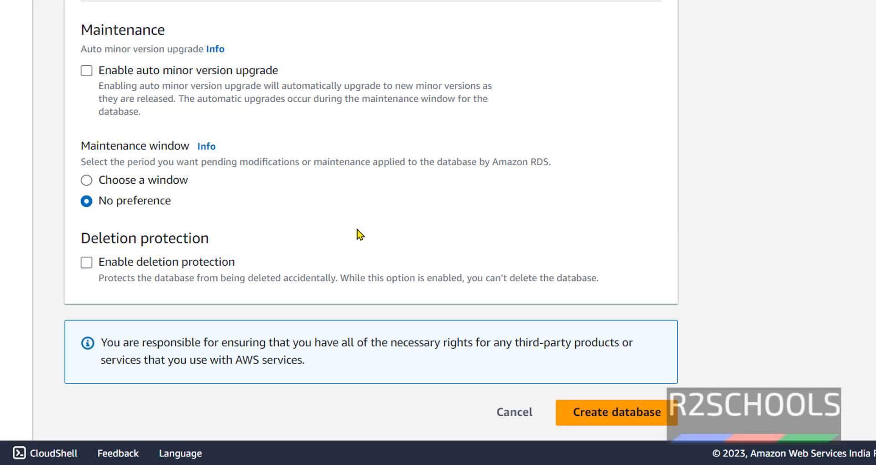
Step: Review the finished auroramysql1 form and create the Aurora MySQL cluster with its reader instance
{"action": "scroll", "coordinate": [529, 132], "scroll_direction": "up", "scroll_amount": 20}
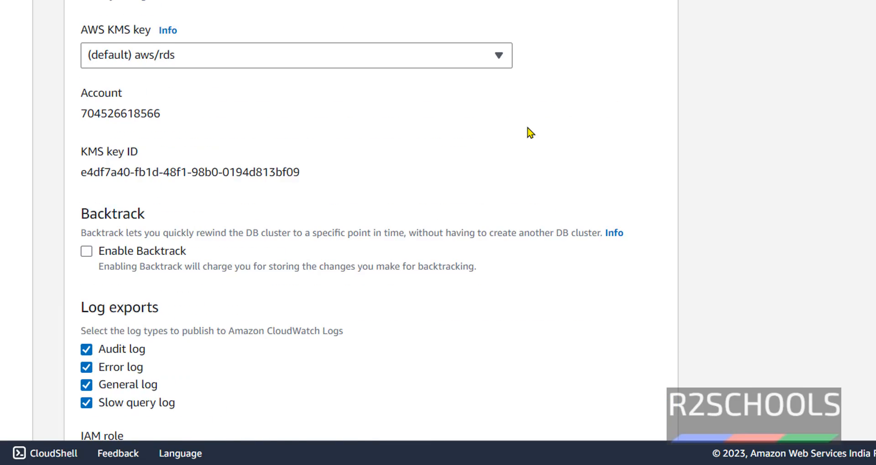
{"action": "scroll", "coordinate": [638, 91], "scroll_direction": "up", "scroll_amount": 10}
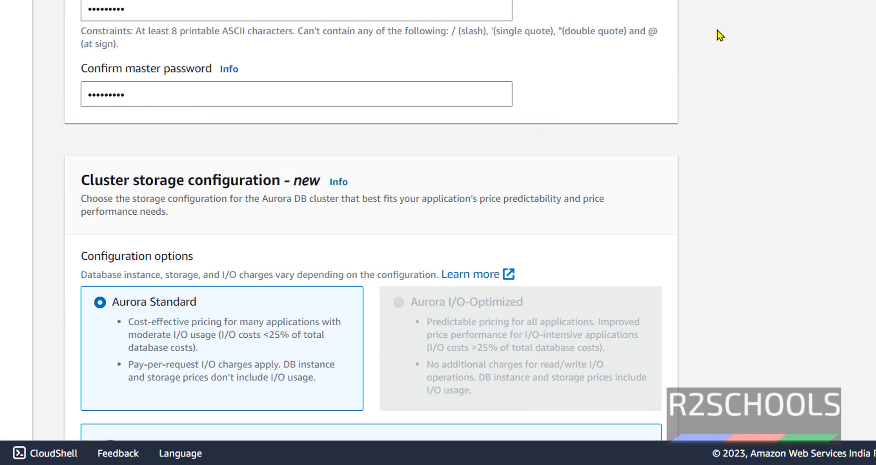
{"action": "scroll", "coordinate": [666, 82], "scroll_direction": "up", "scroll_amount": 15}
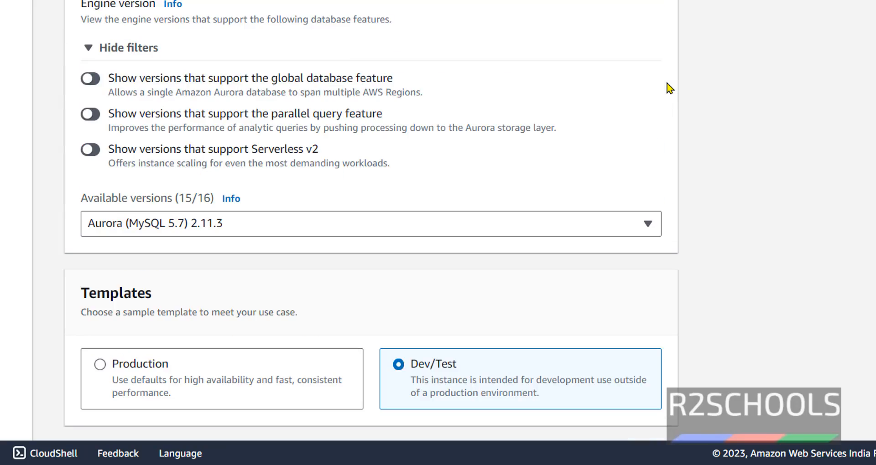
{"action": "scroll", "coordinate": [687, 97], "scroll_direction": "down", "scroll_amount": 20}
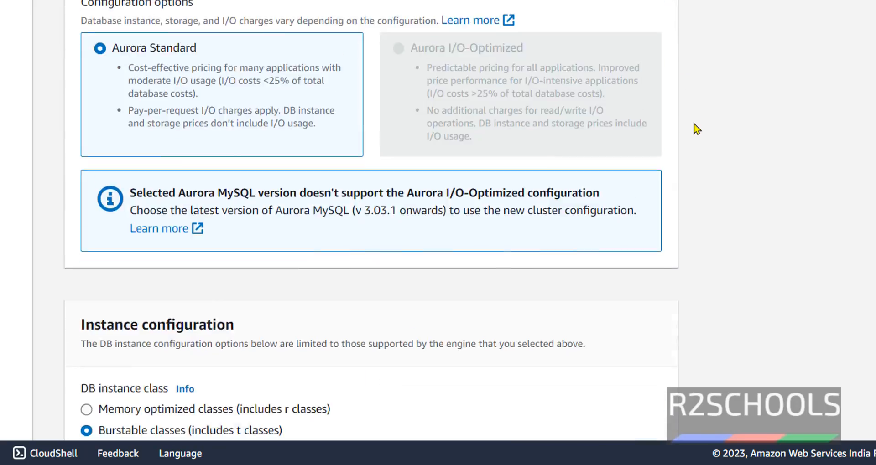
{"action": "scroll", "coordinate": [706, 163], "scroll_direction": "down", "scroll_amount": 20}
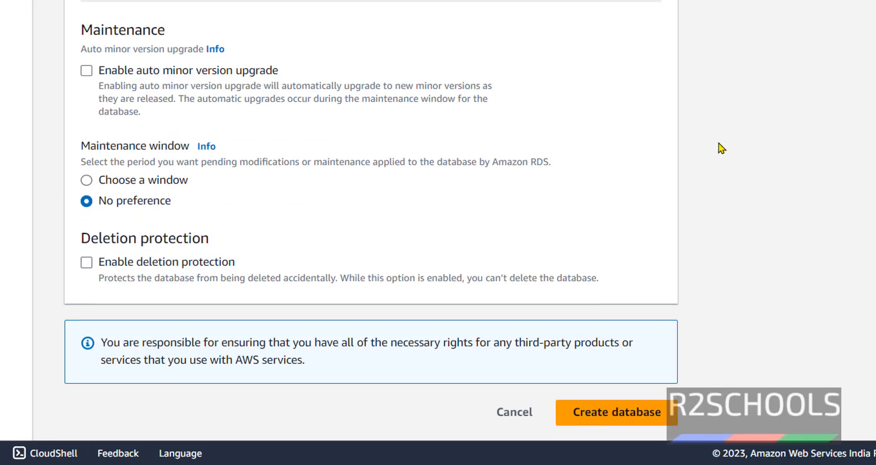
{"action": "left_click", "coordinate": [601, 424]}
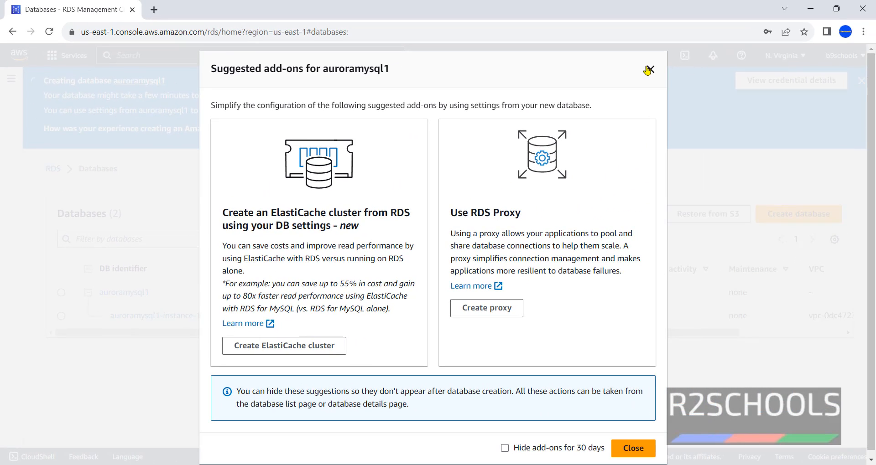
Step: Dismiss the suggested add-ons offer and note the Regional cluster and Reader instance roles
{"action": "left_click", "coordinate": [649, 70]}
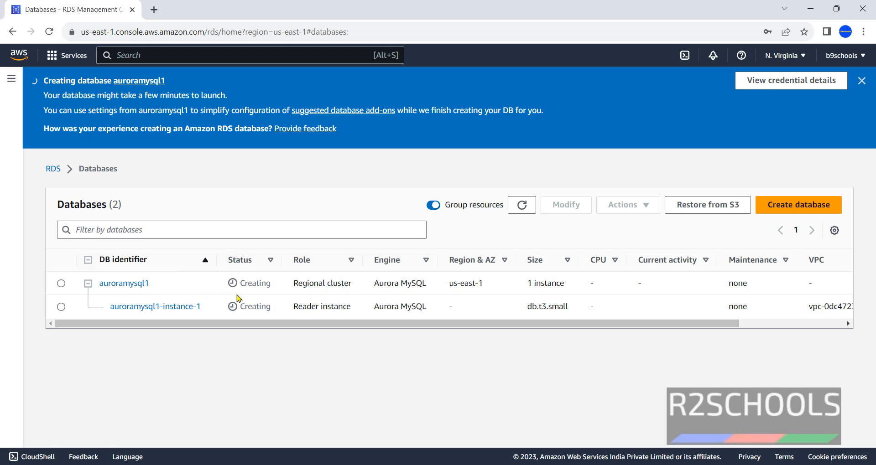
{"action": "left_click_drag", "start_coordinate": [294, 284], "coordinate": [352, 284]}
{"action": "left_click_drag", "start_coordinate": [296, 307], "coordinate": [356, 311]}
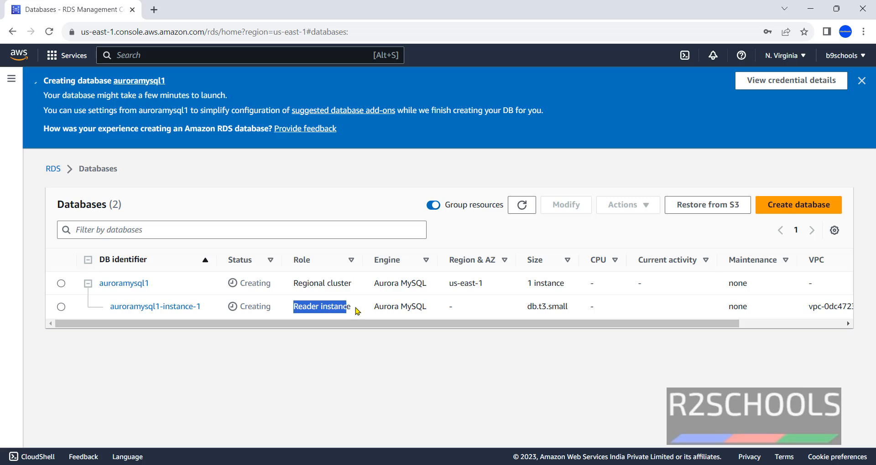
{"action": "left_click", "coordinate": [749, 133]}
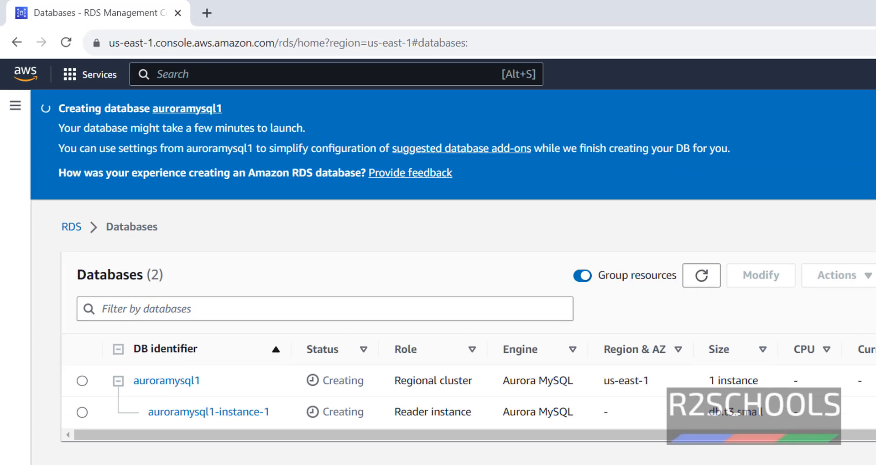
{"action": "left_click", "coordinate": [701, 276]}
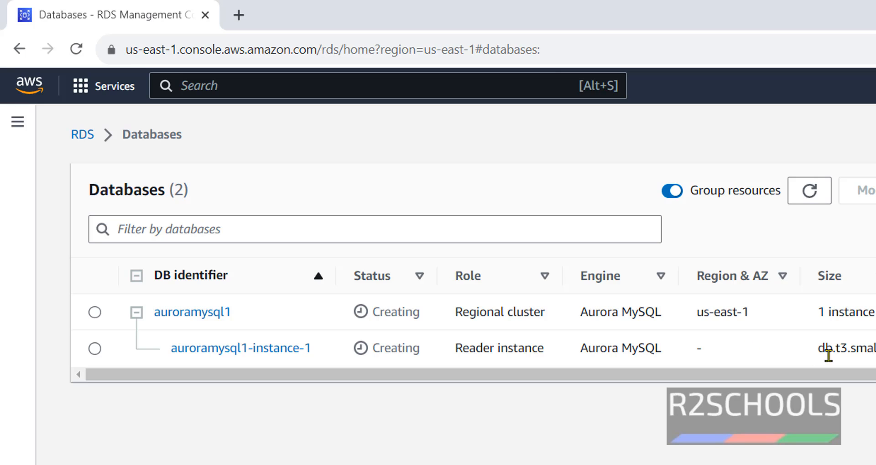
Step: Refresh the list: auroramysql1 is Available, and auroramysql1-instance-1 is still Creating
{"action": "left_click", "coordinate": [804, 192]}
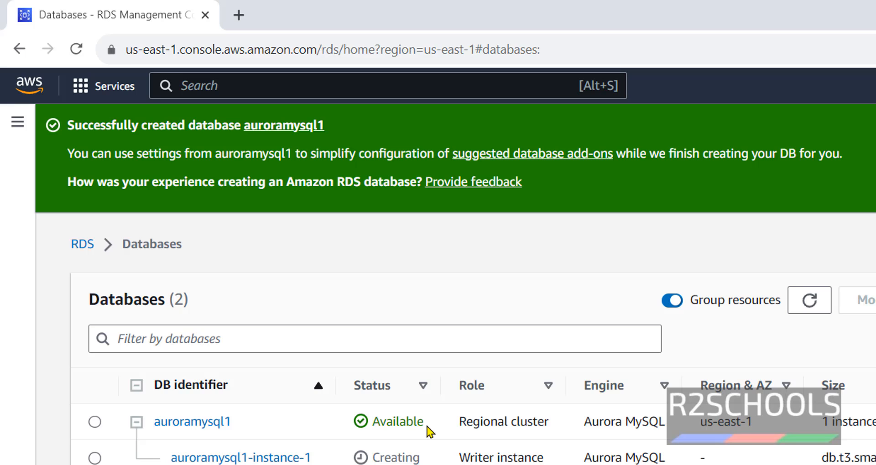
{"action": "left_click_drag", "start_coordinate": [417, 421], "coordinate": [372, 422]}
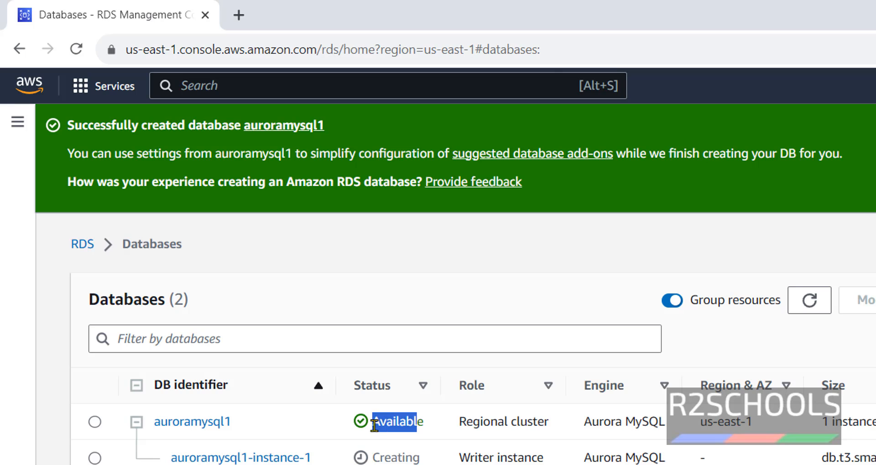
{"action": "left_click_drag", "start_coordinate": [460, 423], "coordinate": [554, 424]}
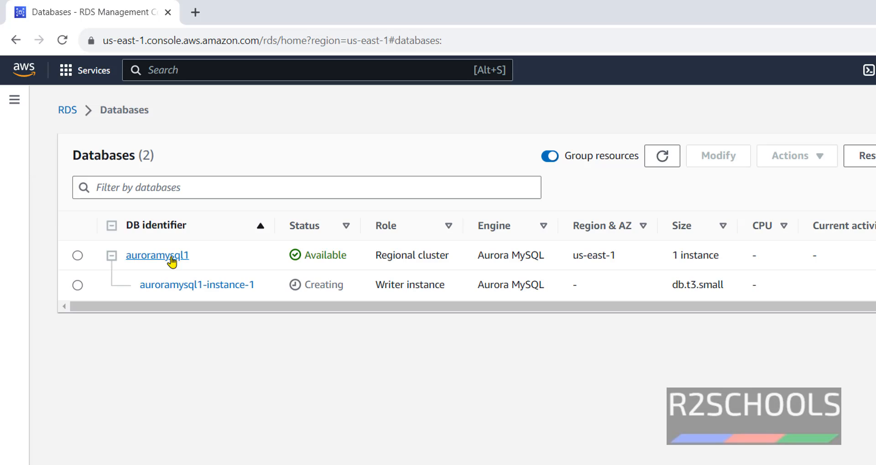
{"action": "left_click", "coordinate": [158, 255]}
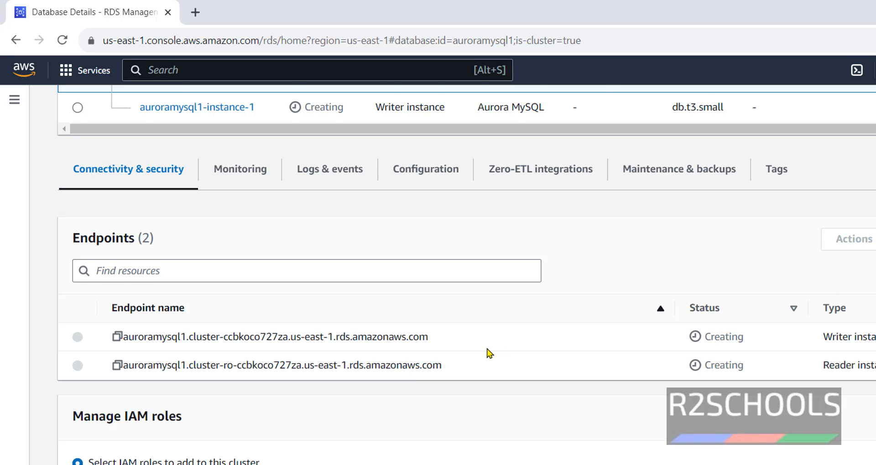
{"action": "scroll", "coordinate": [487, 352], "scroll_direction": "up", "scroll_amount": 5}
{"action": "left_click", "coordinate": [123, 111]}
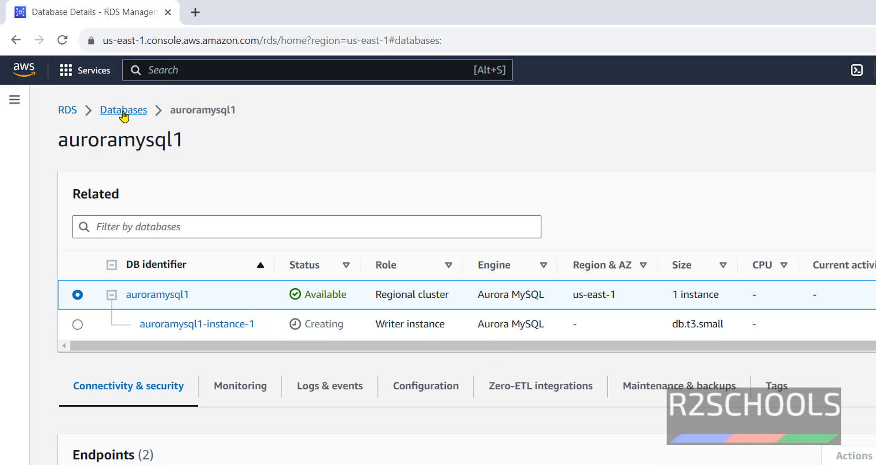
{"action": "left_click", "coordinate": [653, 161]}
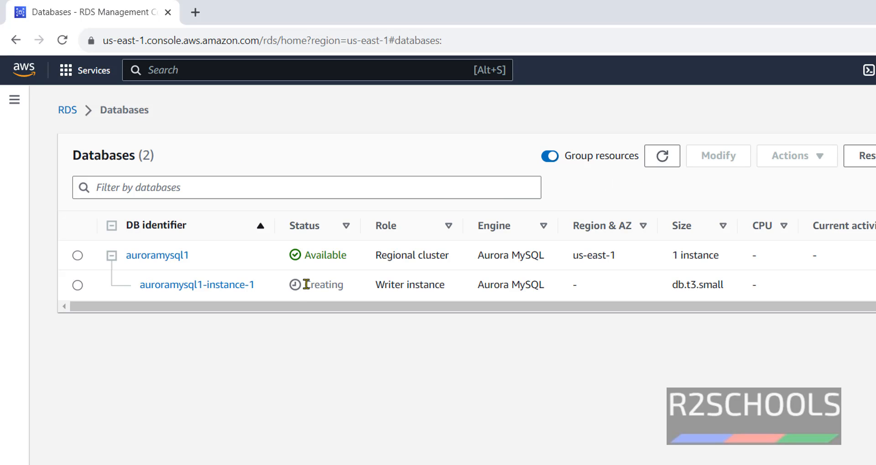
{"action": "left_click_drag", "start_coordinate": [306, 285], "coordinate": [344, 287]}
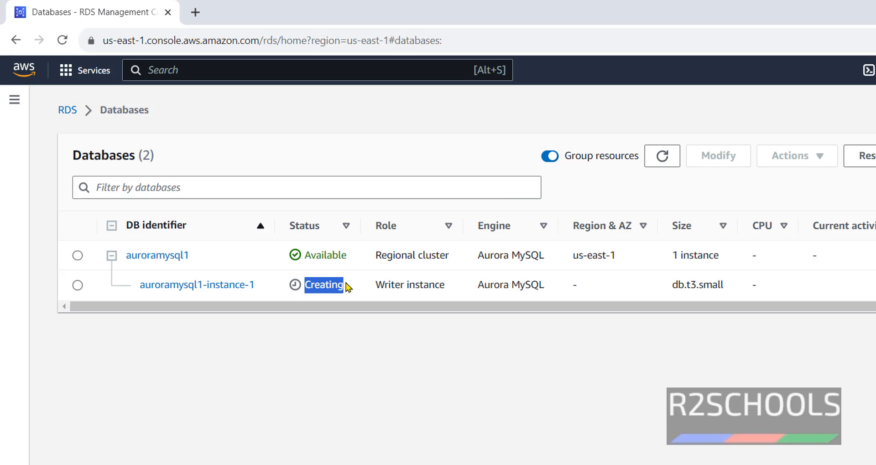
Step: Refresh the Databases list twice while the instance is configuring log exports
{"action": "left_click", "coordinate": [663, 162]}
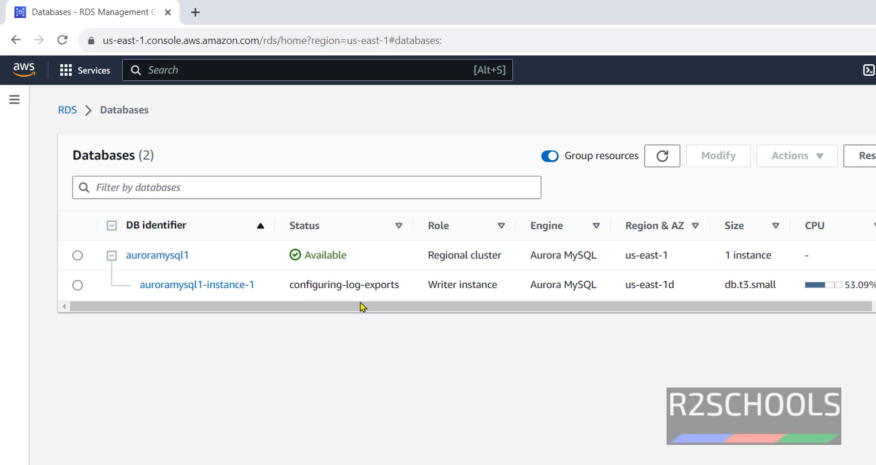
{"action": "left_click_drag", "start_coordinate": [352, 285], "coordinate": [648, 288]}
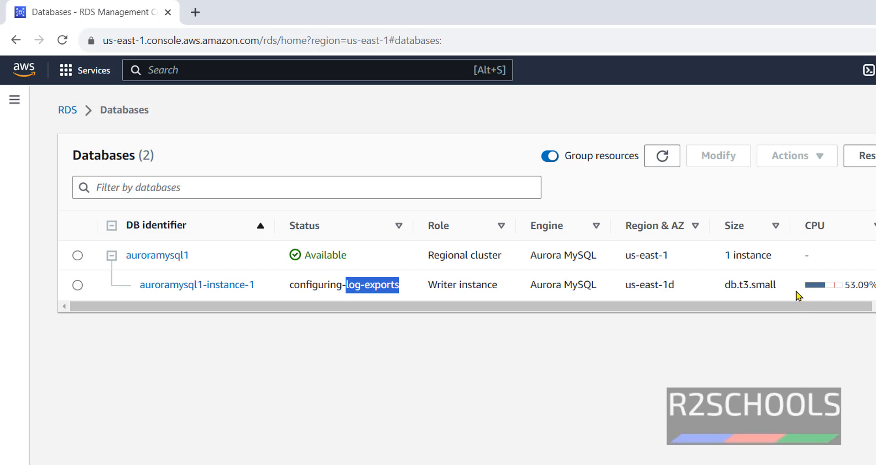
{"action": "left_click", "coordinate": [833, 289]}
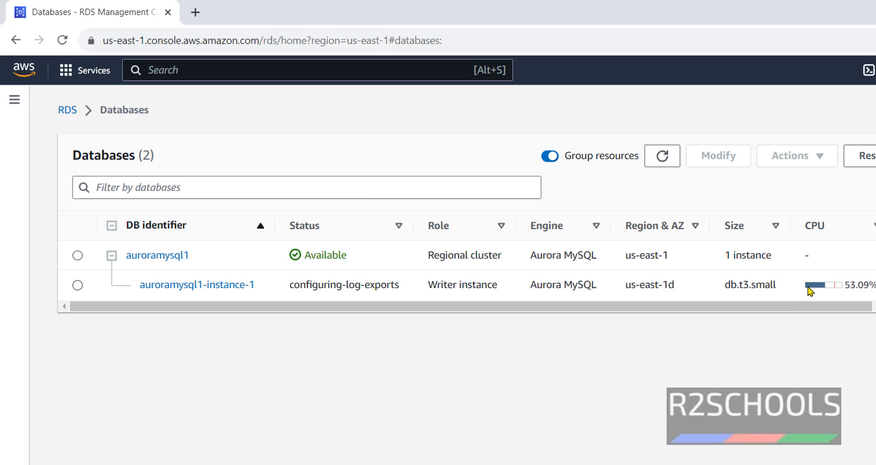
{"action": "left_click", "coordinate": [662, 156]}
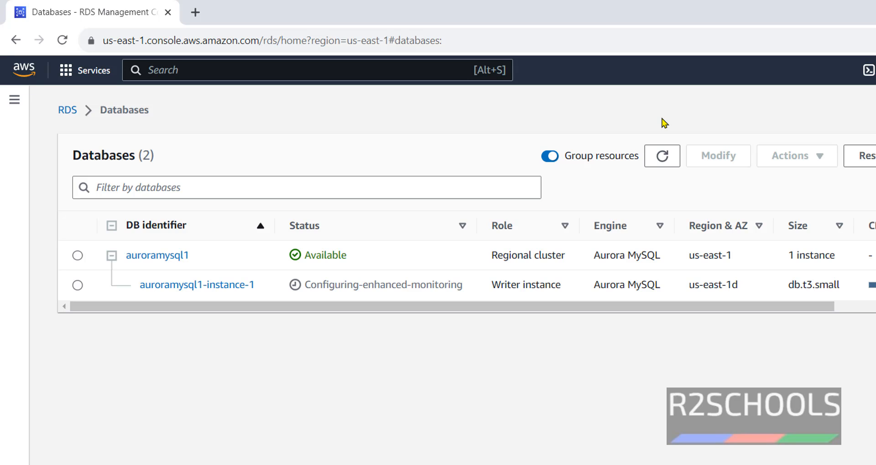
Step: Go through the RDS dashboard to DB Instances and refresh until auroramysql1-instance-1 is Available
{"action": "left_click", "coordinate": [69, 114]}
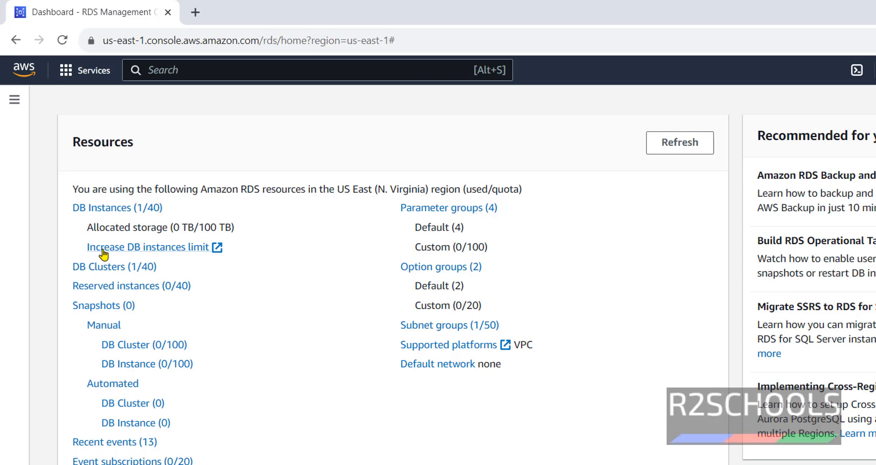
{"action": "left_click", "coordinate": [113, 215]}
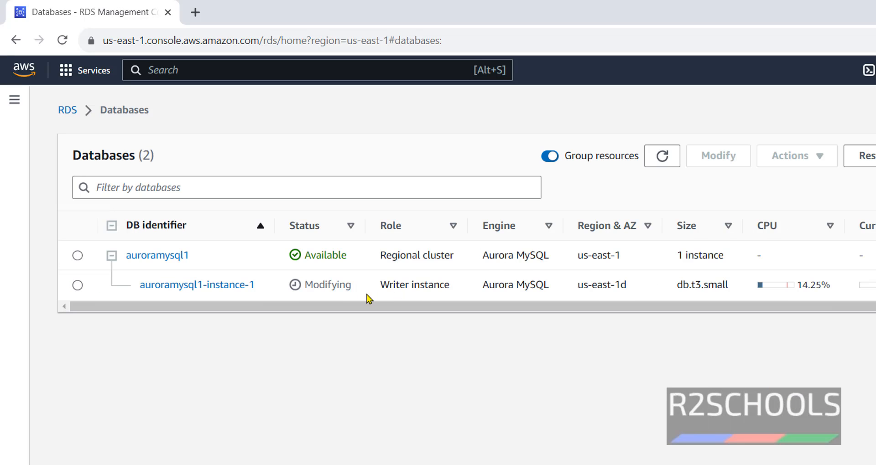
{"action": "left_click_drag", "start_coordinate": [312, 285], "coordinate": [354, 285]}
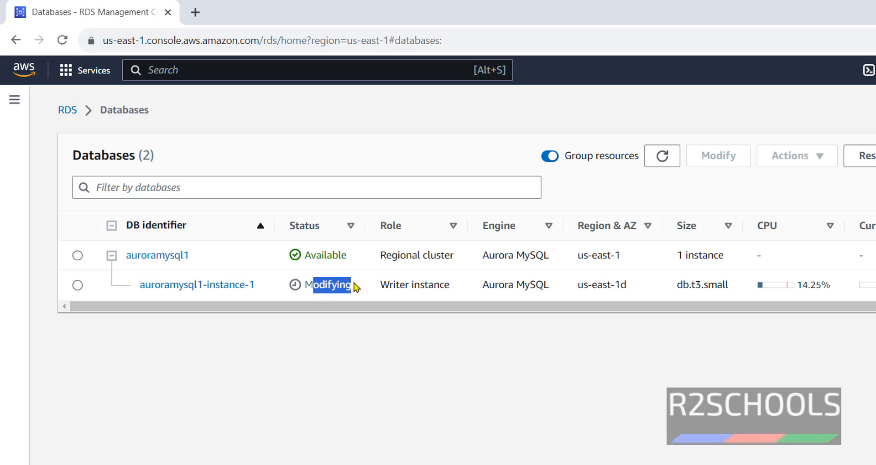
{"action": "left_click", "coordinate": [667, 159]}
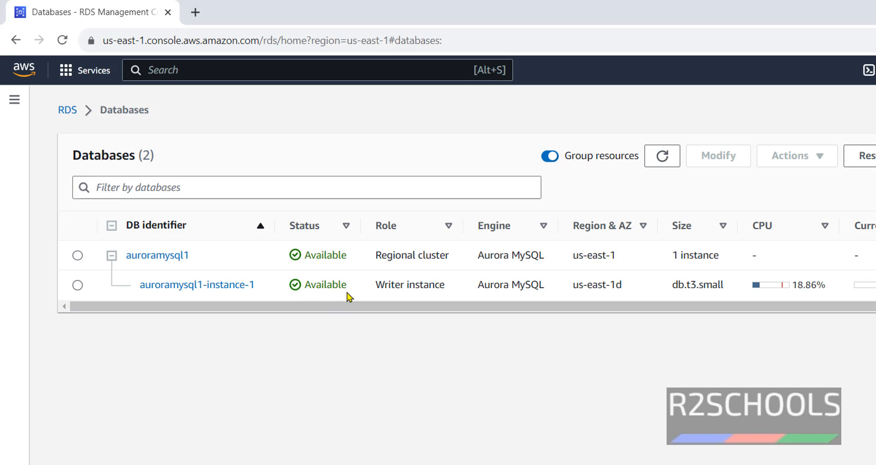
Step: Open auroramysql1-instance-1, check its endpoint and port 3306, then reopen it from Databases
{"action": "left_click", "coordinate": [177, 257]}
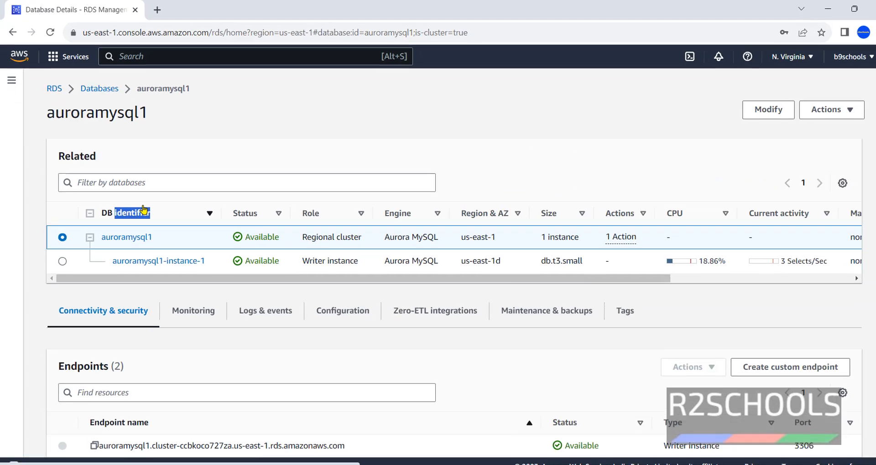
{"action": "scroll", "coordinate": [148, 241], "scroll_direction": "down", "scroll_amount": 1}
{"action": "left_click", "coordinate": [148, 243]}
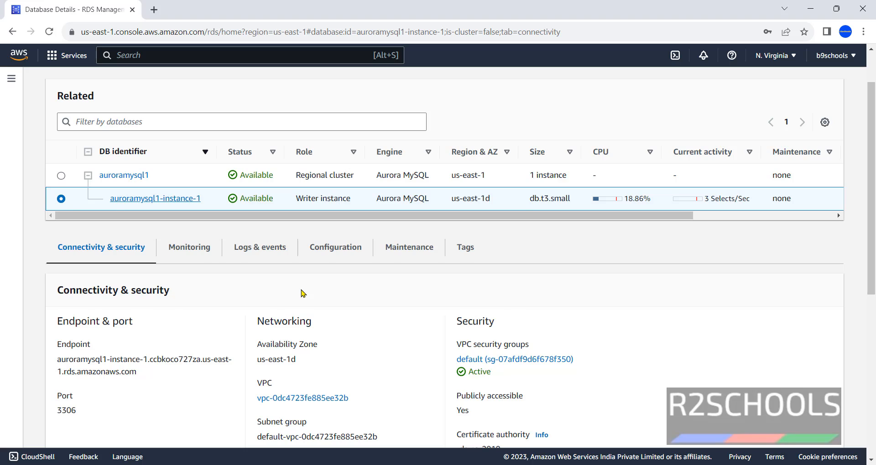
{"action": "scroll", "coordinate": [301, 294], "scroll_direction": "down", "scroll_amount": 3}
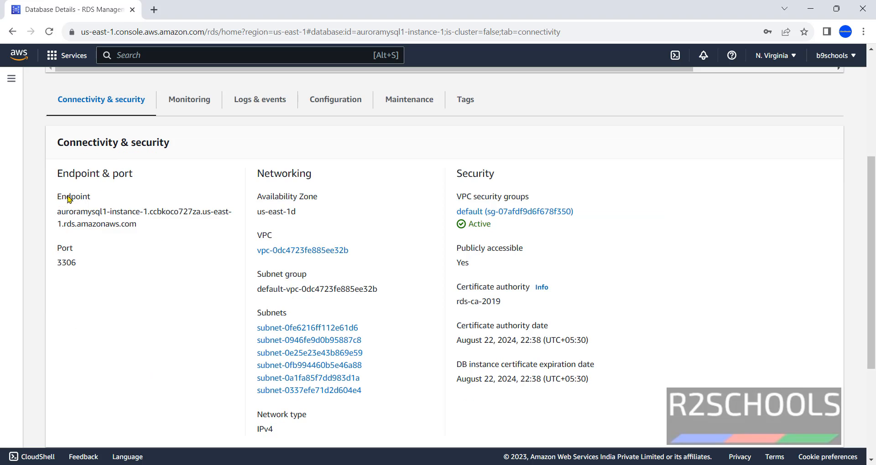
{"action": "left_click_drag", "start_coordinate": [57, 197], "coordinate": [164, 228]}
{"action": "left_click_drag", "start_coordinate": [43, 264], "coordinate": [214, 255]}
{"action": "scroll", "coordinate": [356, 379], "scroll_direction": "down", "scroll_amount": 1}
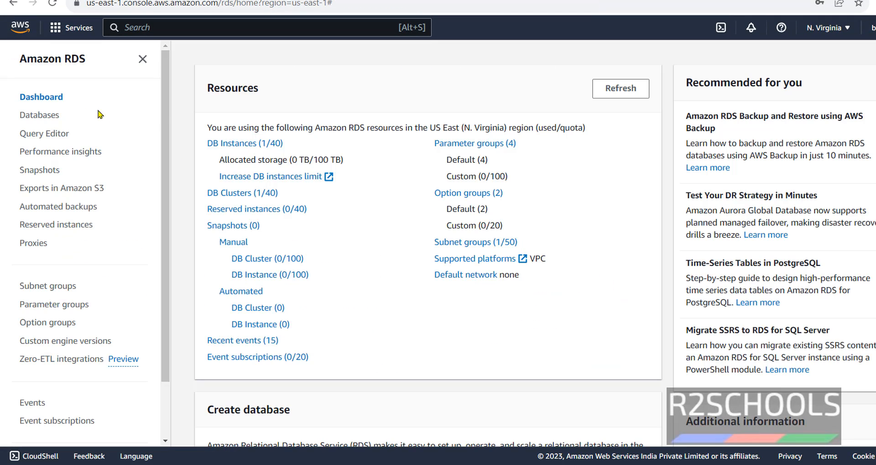
{"action": "left_click", "coordinate": [248, 145]}
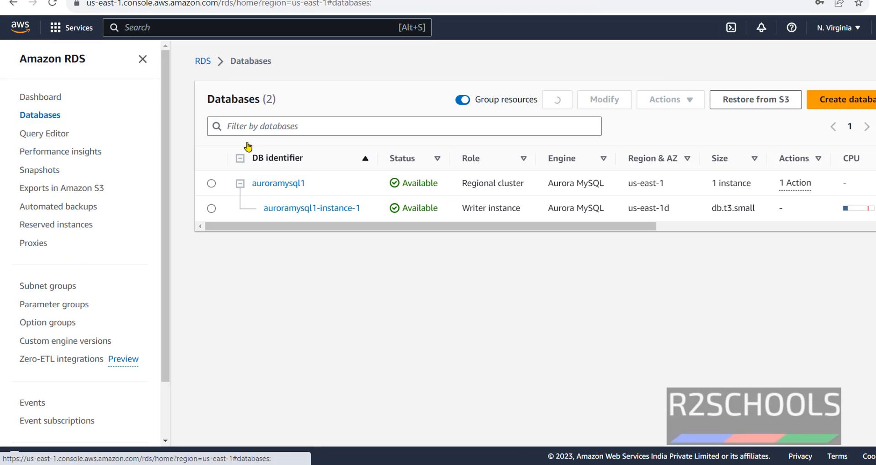
{"action": "left_click", "coordinate": [289, 210]}
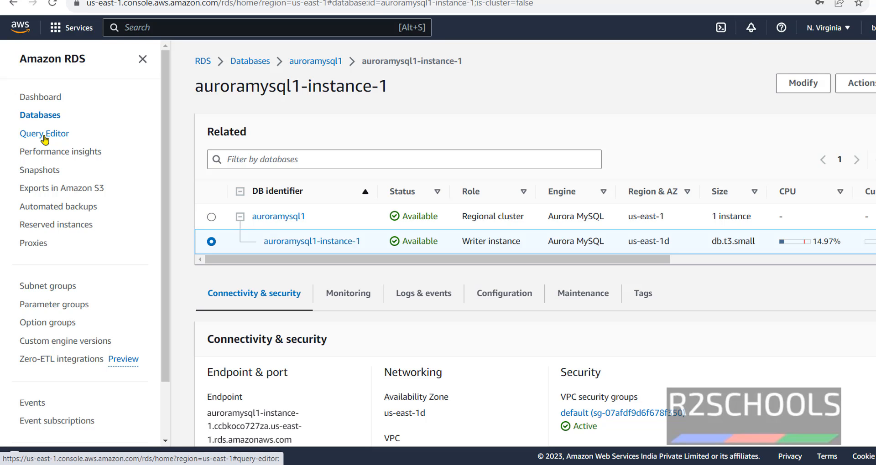
Step: Try the RDS Query Editor and cancel its notice that only Aurora Serverless is supported
{"action": "left_click", "coordinate": [44, 136]}
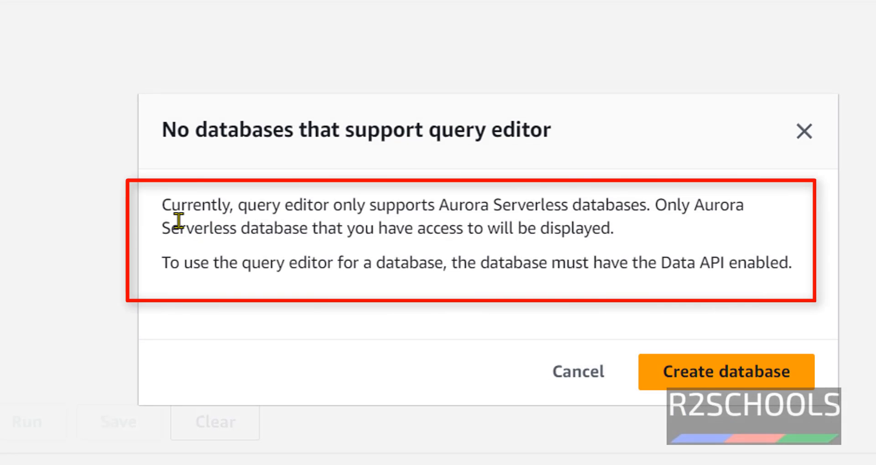
{"action": "left_click_drag", "start_coordinate": [163, 204], "coordinate": [653, 209]}
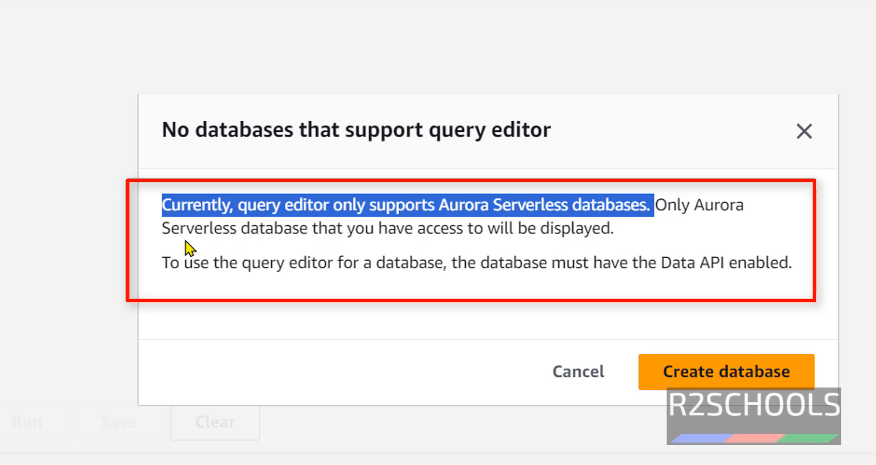
{"action": "left_click_drag", "start_coordinate": [396, 229], "coordinate": [643, 230]}
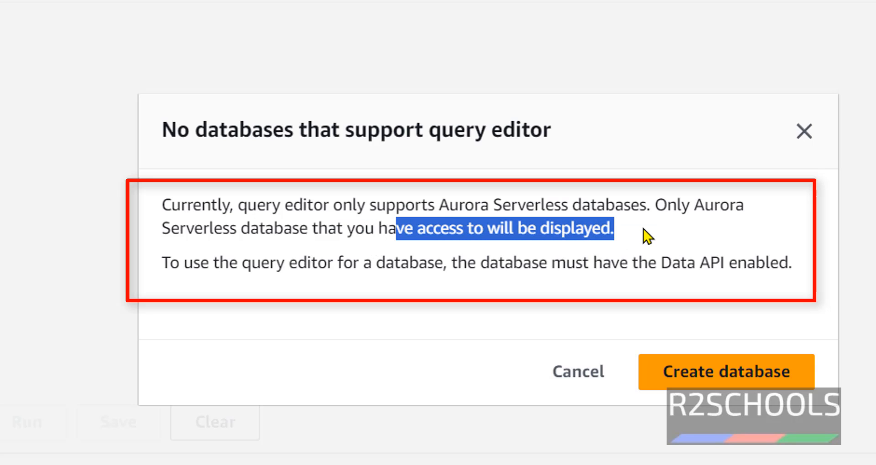
{"action": "left_click", "coordinate": [589, 378]}
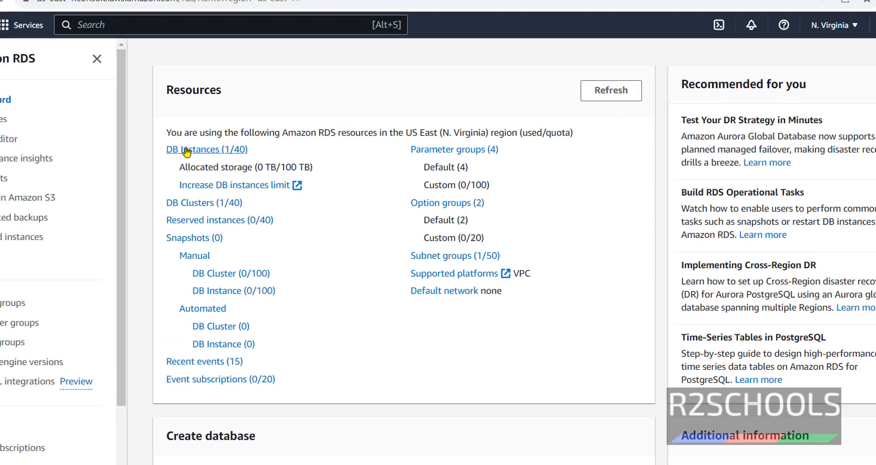
Step: Copy the auroramysql1-instance-1 endpoint address from its Connectivity & security section
{"action": "left_click", "coordinate": [43, 64]}
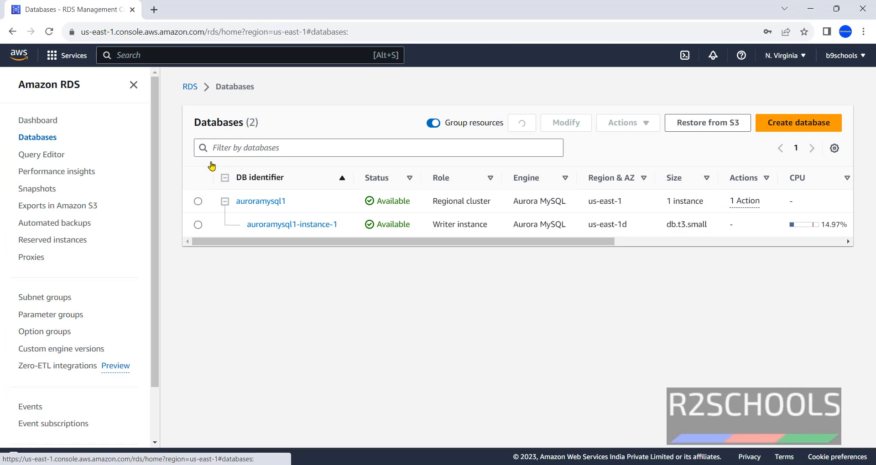
{"action": "left_click", "coordinate": [280, 224]}
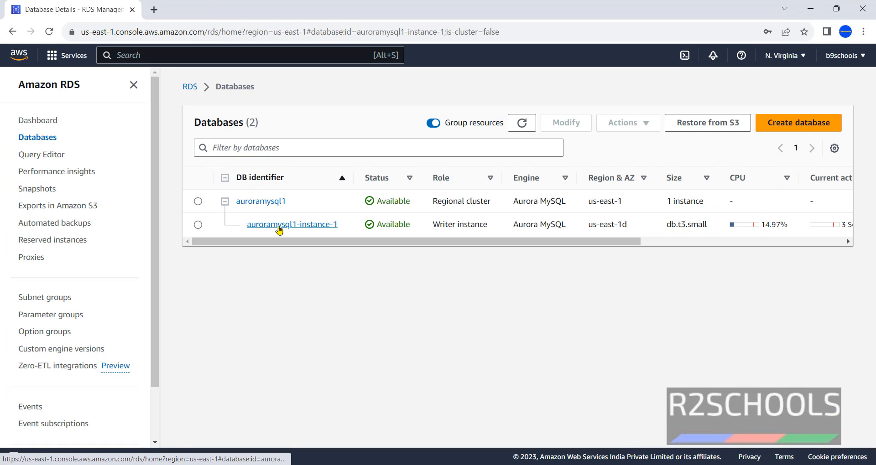
{"action": "scroll", "coordinate": [266, 303], "scroll_direction": "down", "scroll_amount": 2}
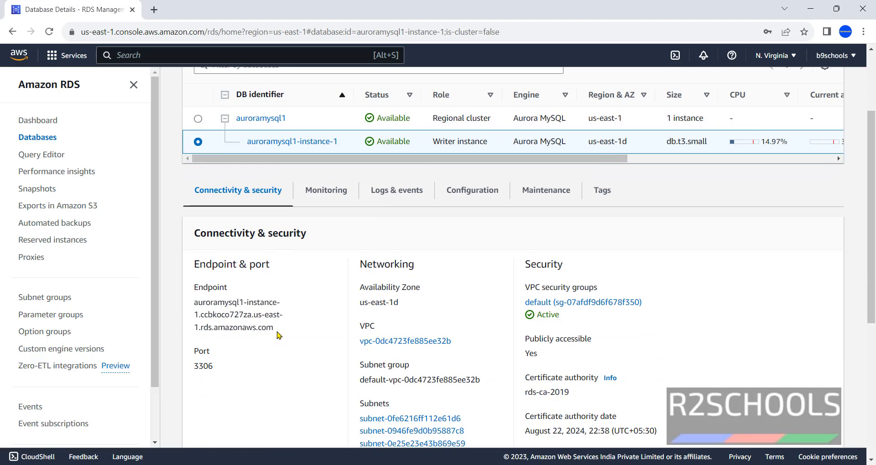
{"action": "left_click_drag", "start_coordinate": [277, 333], "coordinate": [198, 305]}
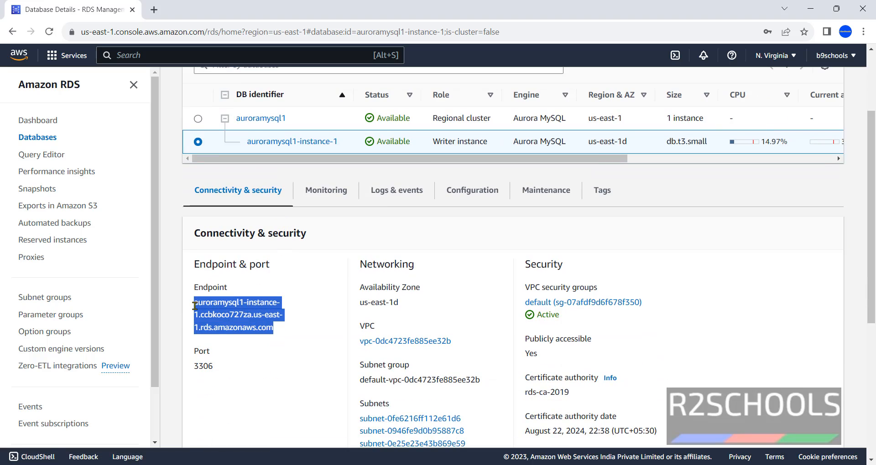
{"action": "right_click", "coordinate": [208, 304]}
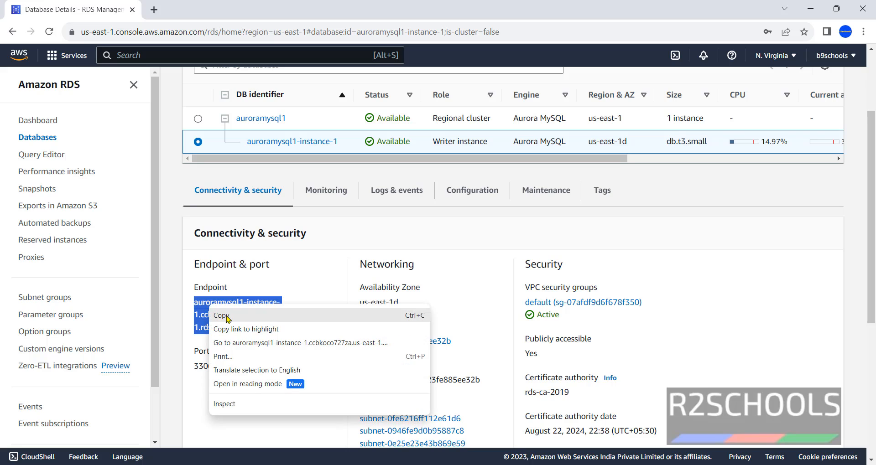
{"action": "left_click", "coordinate": [226, 317]}
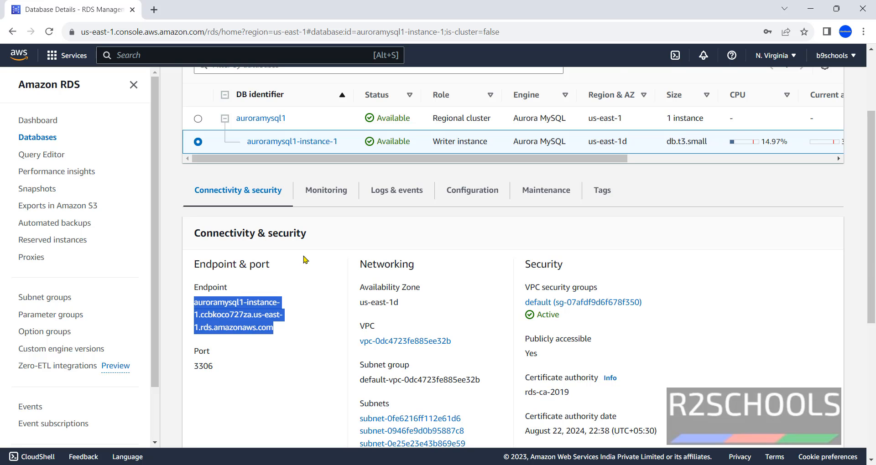
{"action": "key", "text": "super"}
Step: Find MySQL Workbench 8.0 CE in Windows Start search and launch it
{"action": "type", "text": "word"}
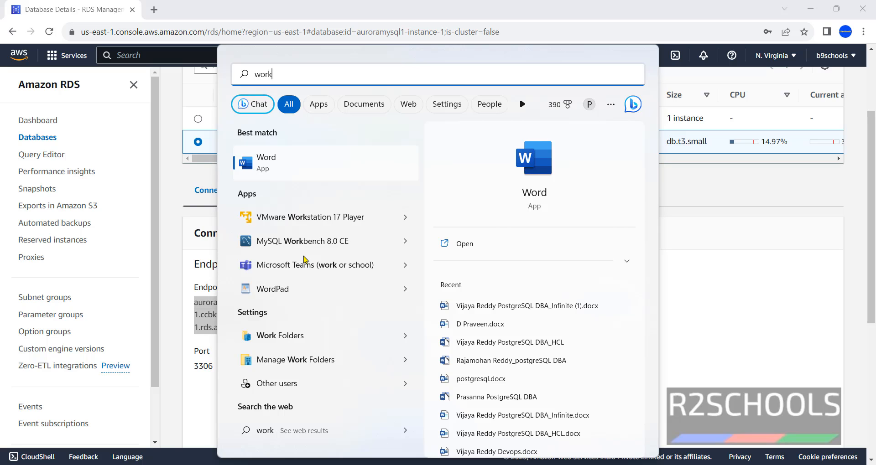
{"action": "left_click", "coordinate": [301, 201]}
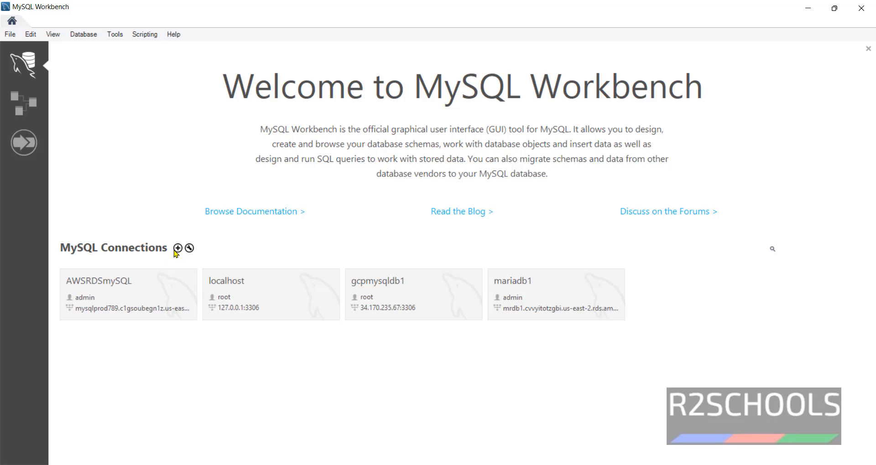
Step: Start a new connection named auroramysql, Standard (TCP/IP), with the pasted Aurora endpoint as hostname
{"action": "left_click", "coordinate": [178, 248]}
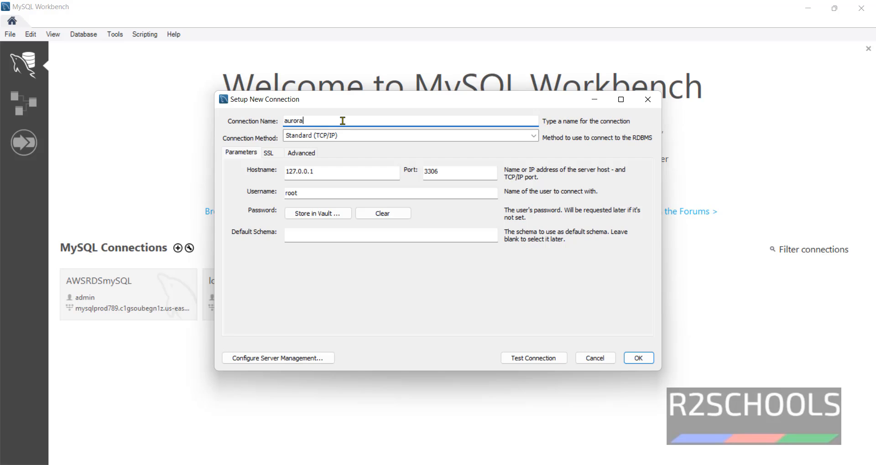
{"action": "type", "text": "auroramysql"}
{"action": "key", "text": "Tab"}
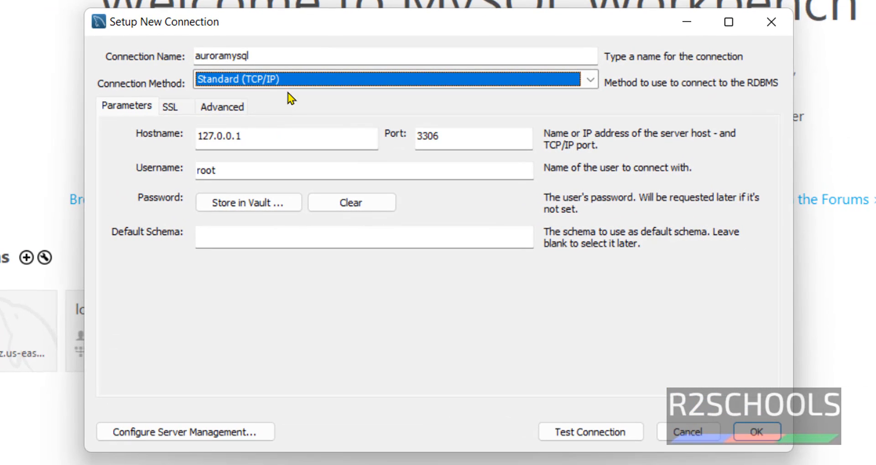
{"action": "left_click", "coordinate": [283, 82]}
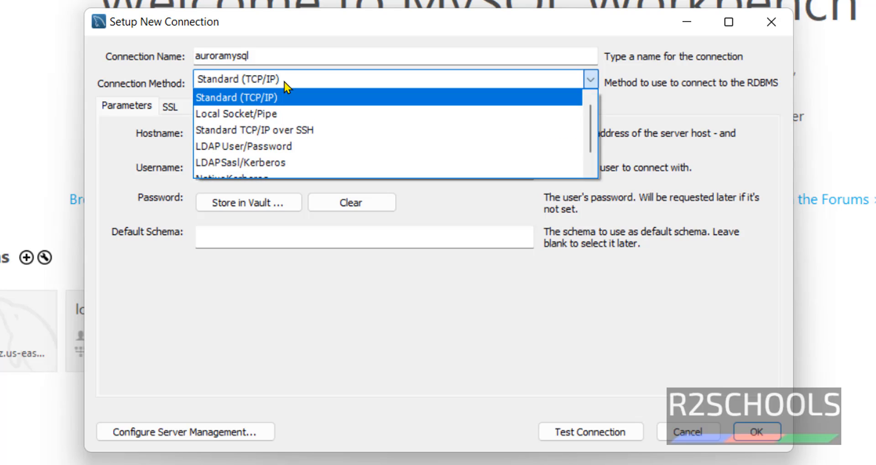
{"action": "left_click", "coordinate": [283, 81]}
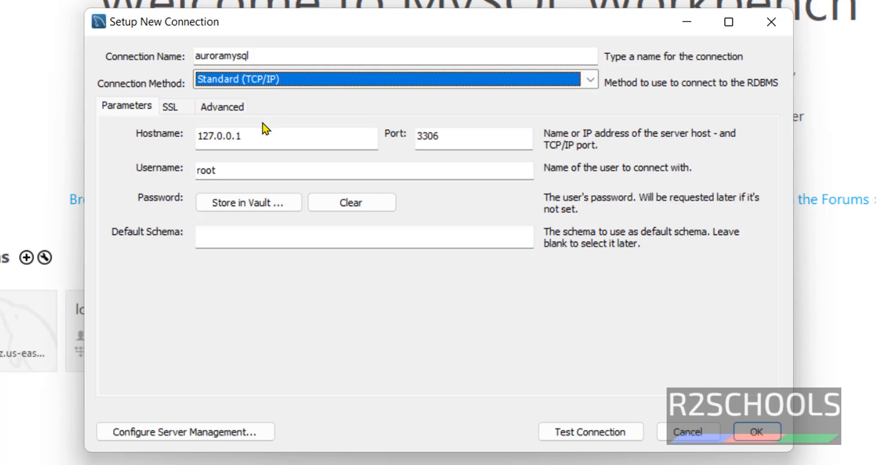
{"action": "key", "text": "Tab"}
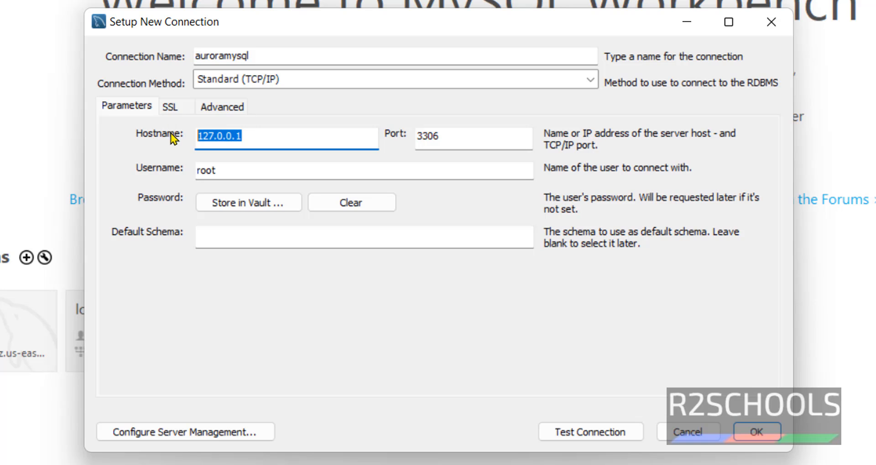
{"action": "key", "text": "ctrl+v"}
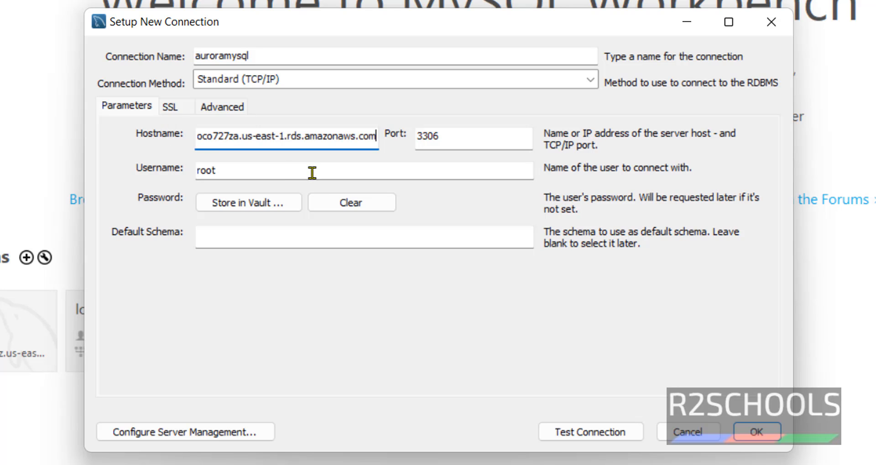
Step: Recheck the instance endpoint and port 3306 in the AWS console
{"action": "key", "text": "alt+Tab"}
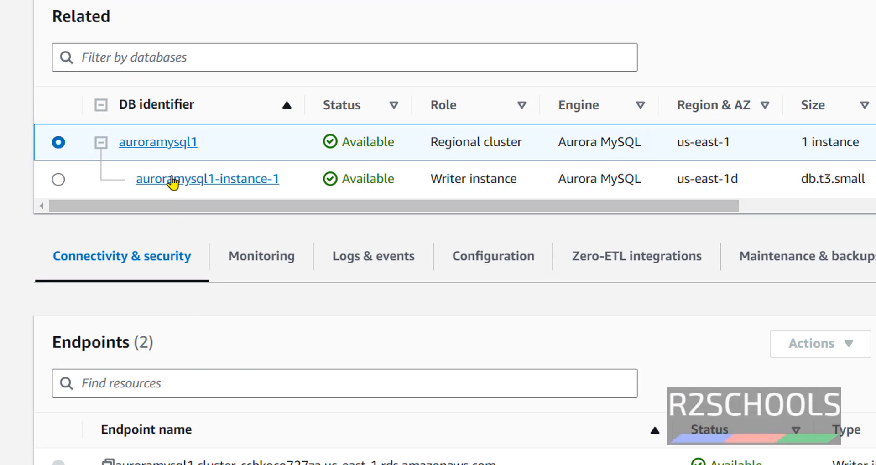
{"action": "left_click", "coordinate": [173, 180]}
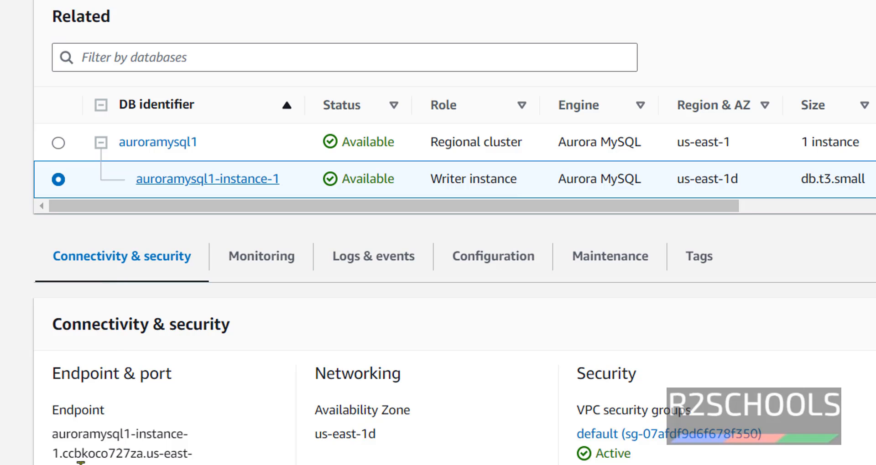
{"action": "left_click_drag", "start_coordinate": [52, 434], "coordinate": [179, 464]}
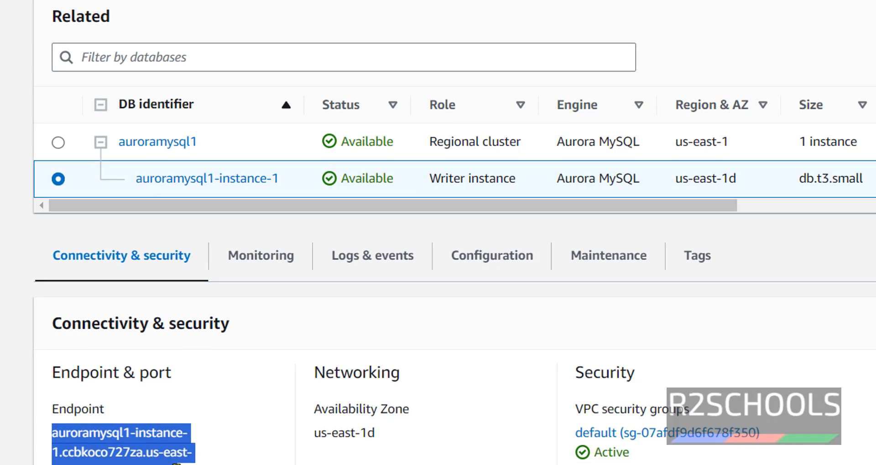
{"action": "key", "text": "alt+Tab"}
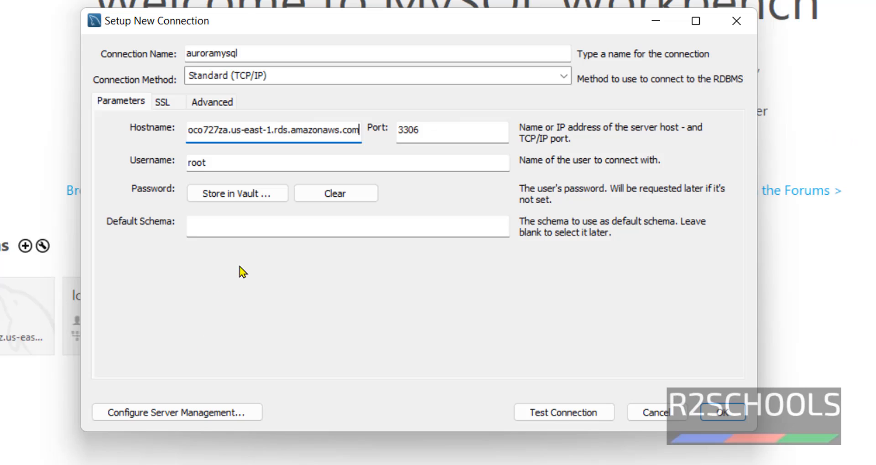
{"action": "key", "text": "Tab"}
{"action": "key", "text": "alt+Tab"}
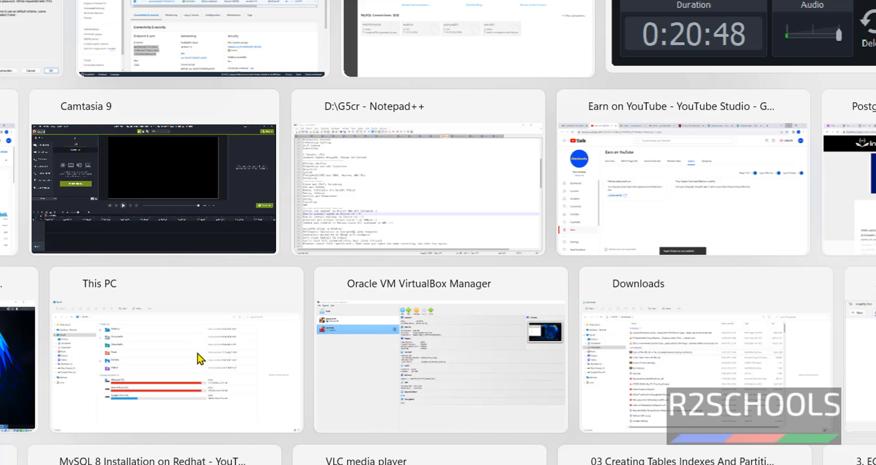
{"action": "left_click_drag", "start_coordinate": [79, 461], "coordinate": [54, 460]}
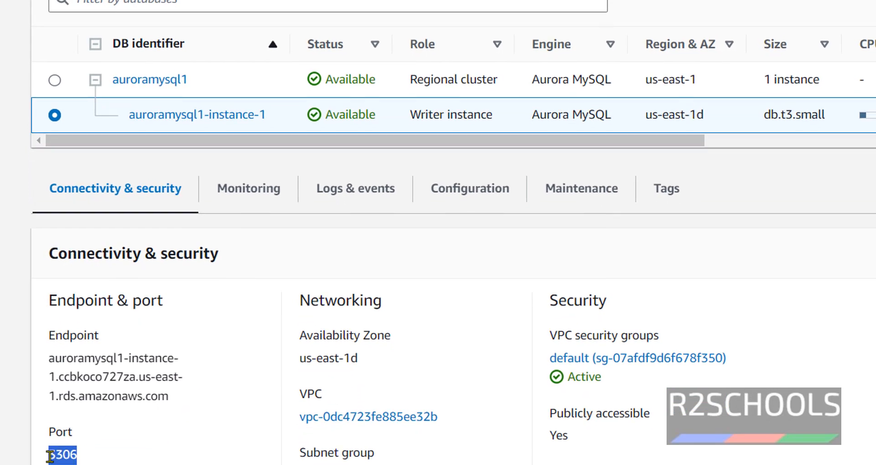
{"action": "key", "text": "alt+Tab"}
Step: Set username admin, store the account password in the vault, test and save the connection
{"action": "left_click", "coordinate": [156, 178]}
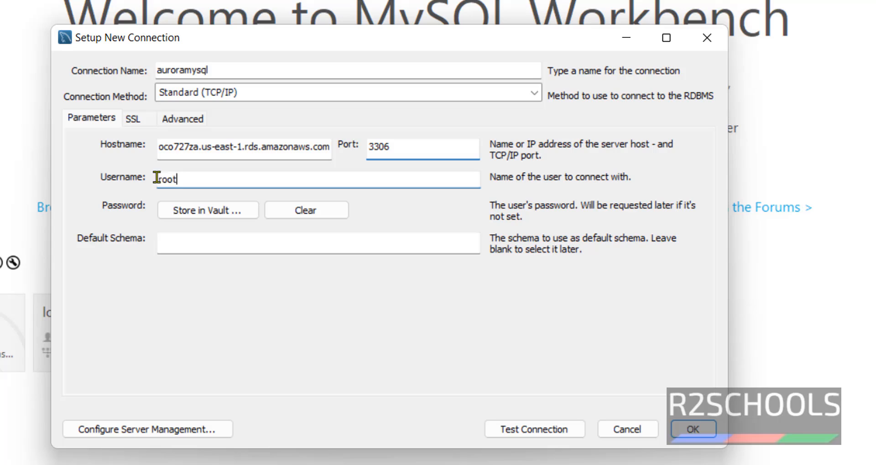
{"action": "double_click", "coordinate": [156, 178]}
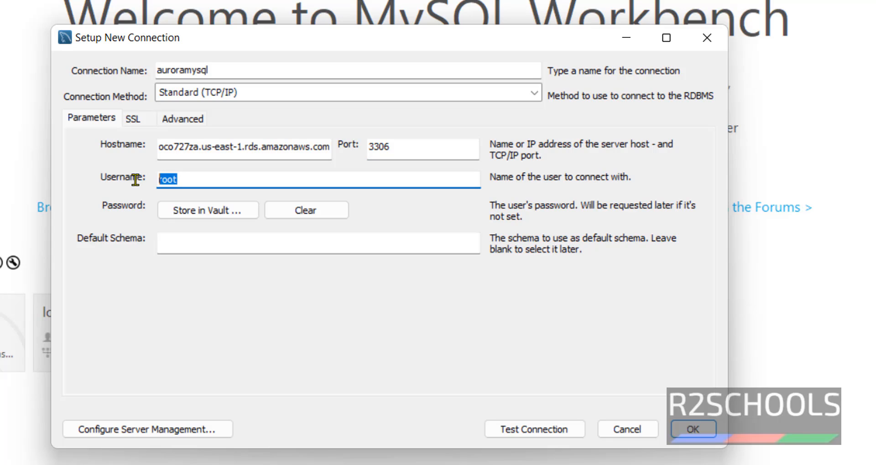
{"action": "type", "text": "admin"}
{"action": "left_click", "coordinate": [199, 211]}
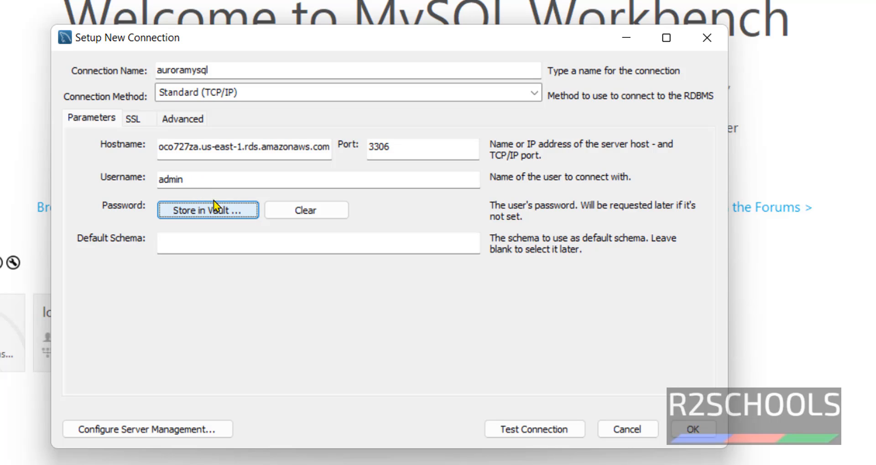
{"action": "left_click", "coordinate": [213, 203]}
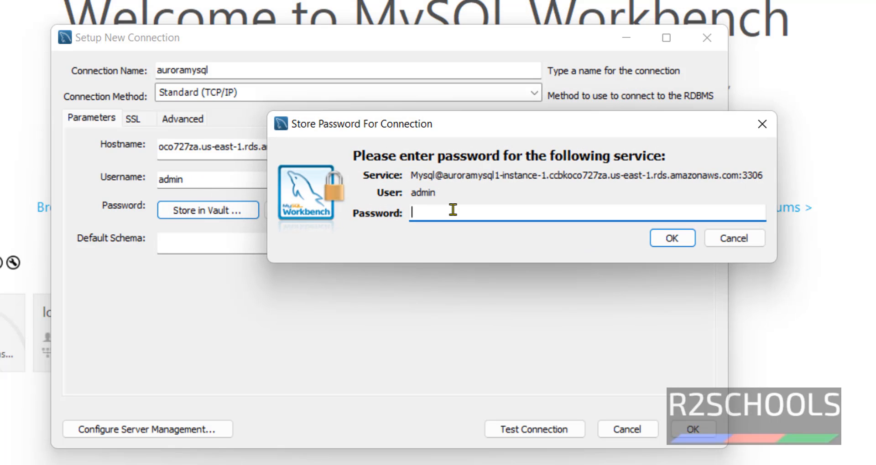
{"action": "type", "text": "**********"}
{"action": "left_click", "coordinate": [679, 241]}
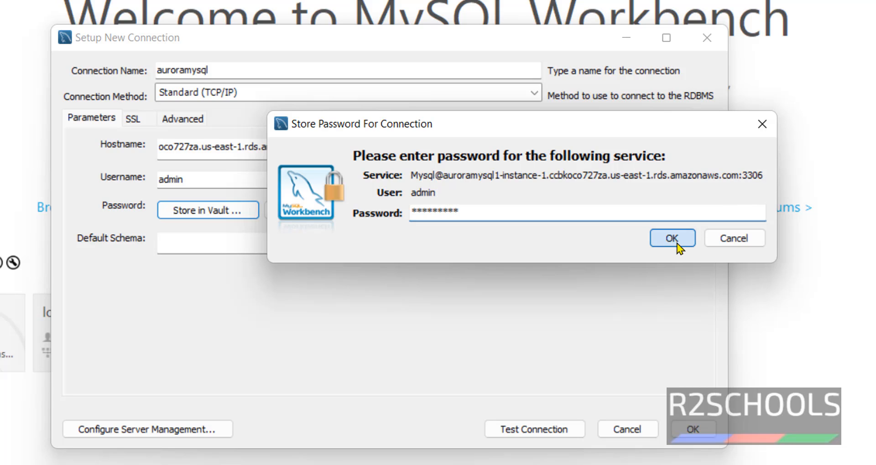
{"action": "left_click", "coordinate": [512, 430]}
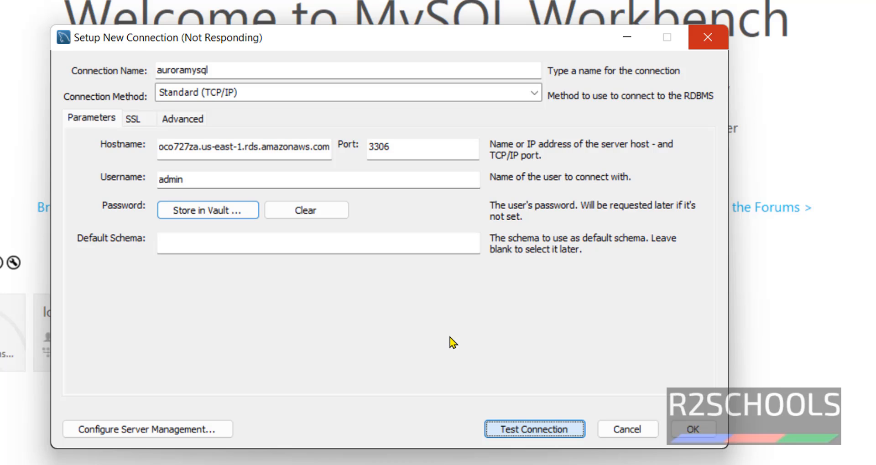
{"action": "left_click", "coordinate": [696, 435]}
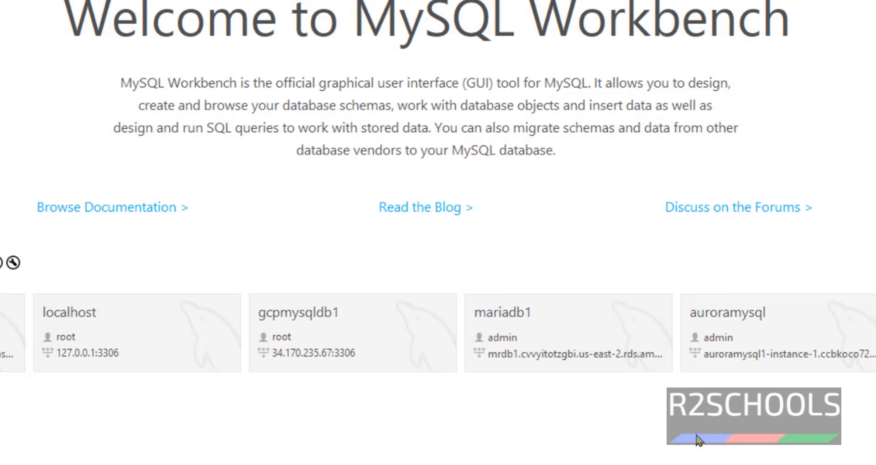
{"action": "left_click", "coordinate": [729, 337]}
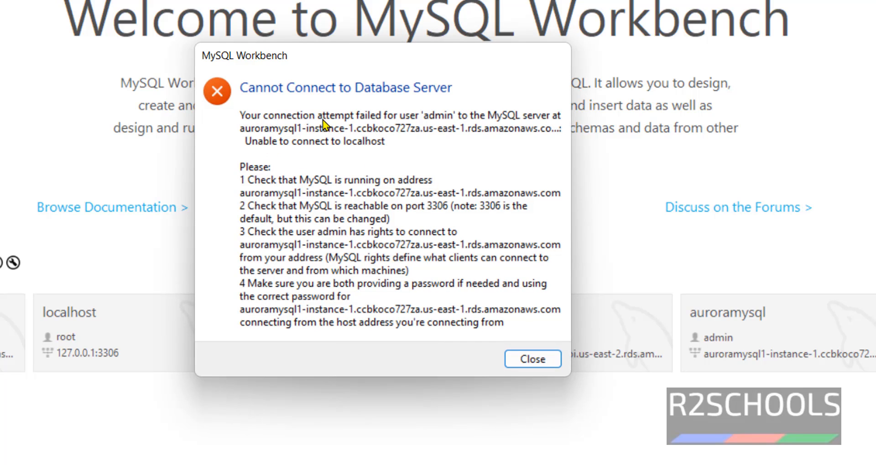
Step: Dismiss the connection failure and open the database instance's default VPC security group
{"action": "left_click", "coordinate": [538, 358]}
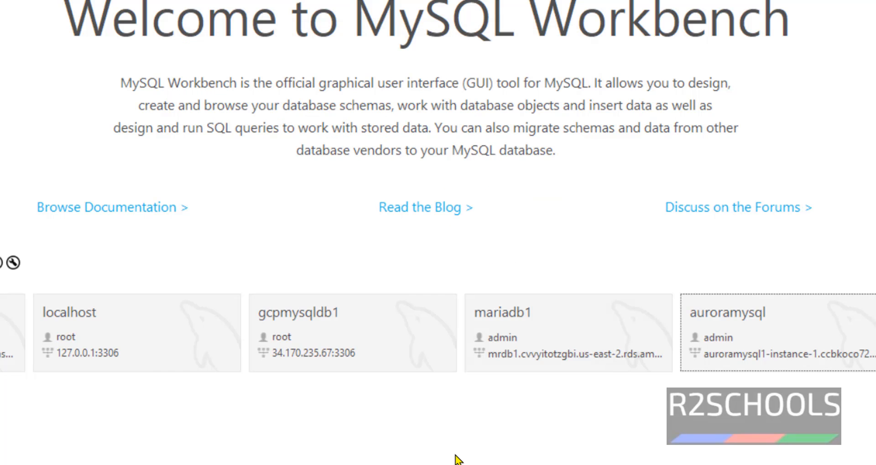
{"action": "key", "text": "alt+Tab"}
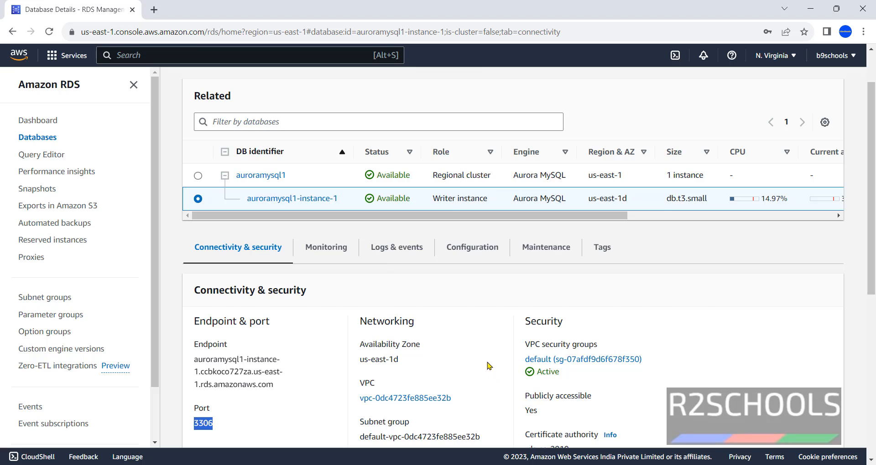
{"action": "key", "text": "alt+Tab"}
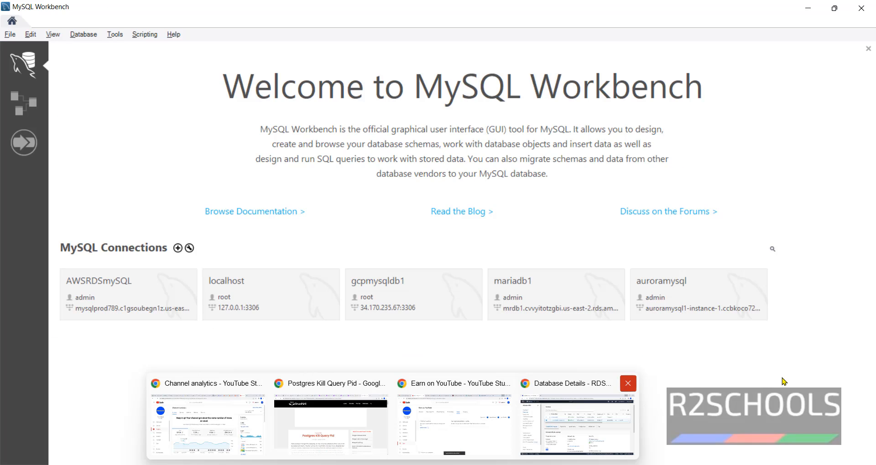
{"action": "left_click", "coordinate": [393, 464]}
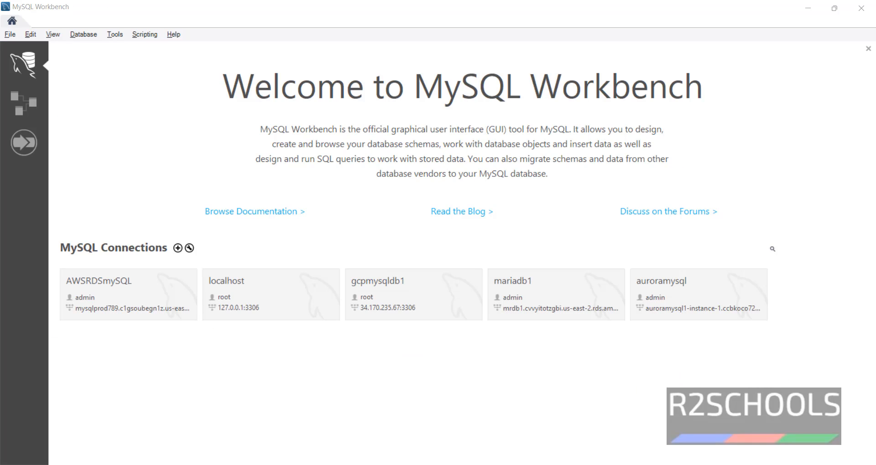
{"action": "left_click", "coordinate": [568, 424]}
{"action": "left_click", "coordinate": [686, 306]}
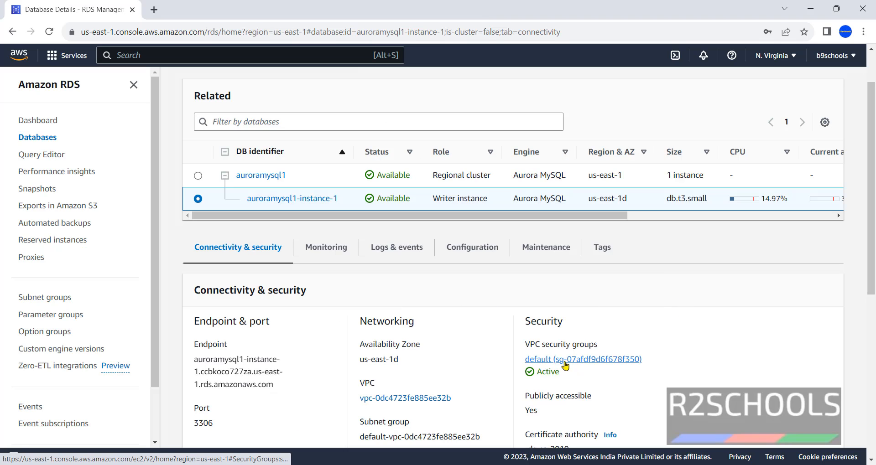
{"action": "left_click", "coordinate": [564, 365]}
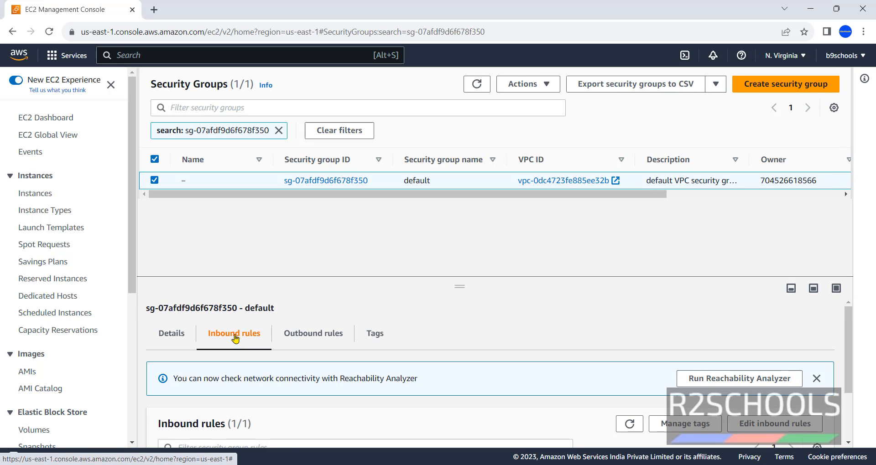
Step: Edit the inbound rules and add a second rule of type MYSQL/Aurora
{"action": "scroll", "coordinate": [526, 353], "scroll_direction": "down", "scroll_amount": 2}
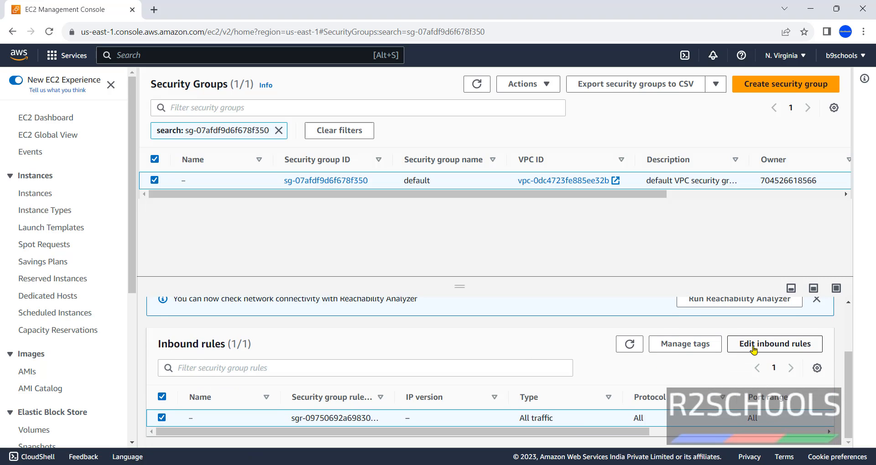
{"action": "left_click", "coordinate": [753, 350]}
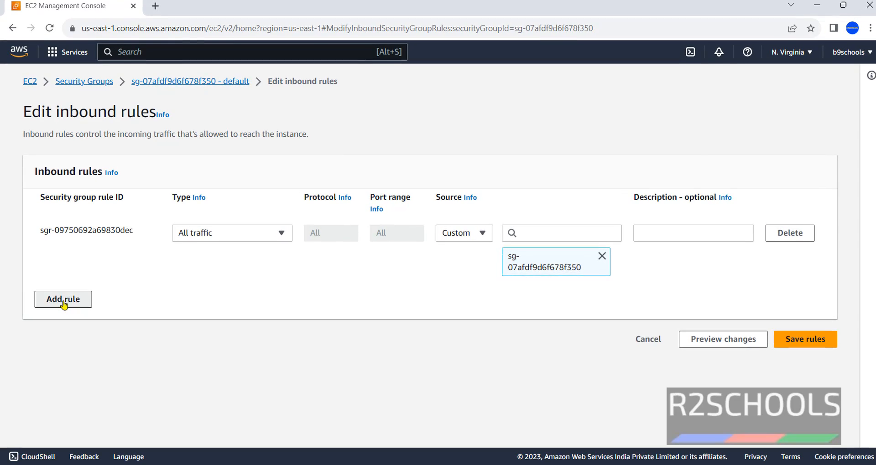
{"action": "left_click", "coordinate": [62, 302]}
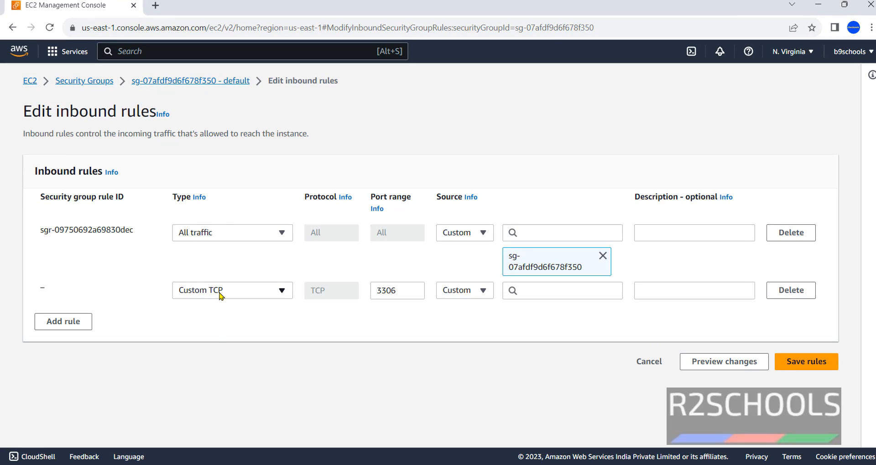
{"action": "left_click", "coordinate": [222, 293]}
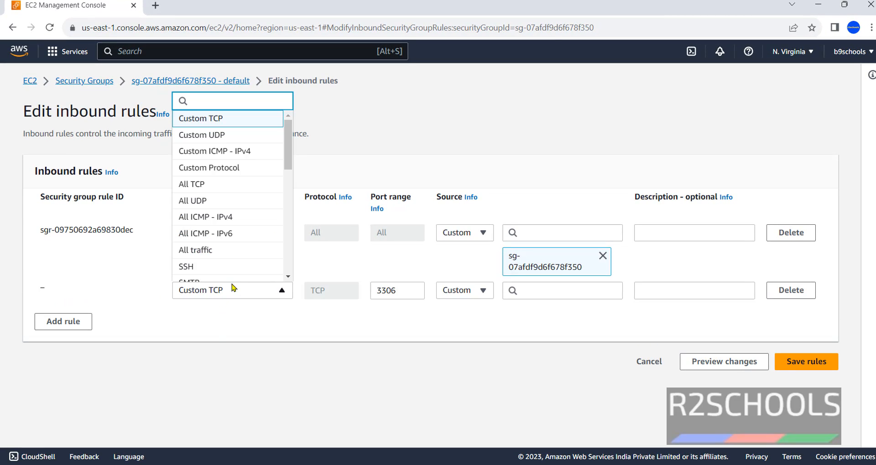
{"action": "scroll", "coordinate": [241, 191], "scroll_direction": "down", "scroll_amount": 5}
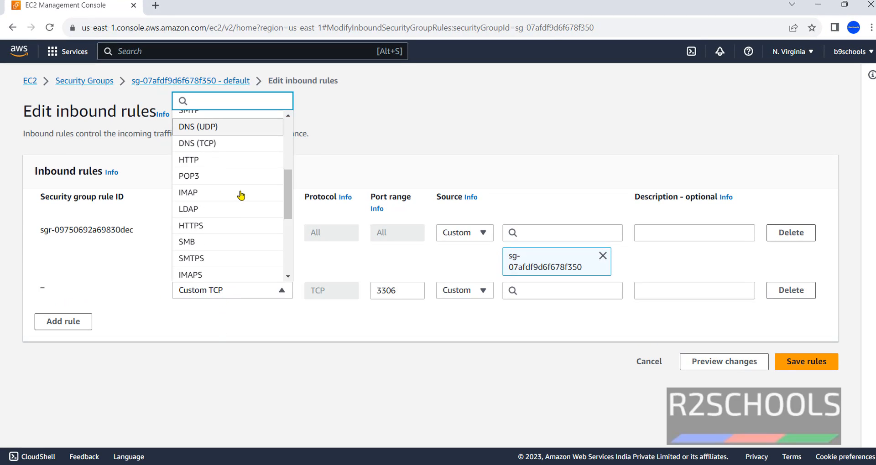
{"action": "scroll", "coordinate": [241, 211], "scroll_direction": "down", "scroll_amount": 4}
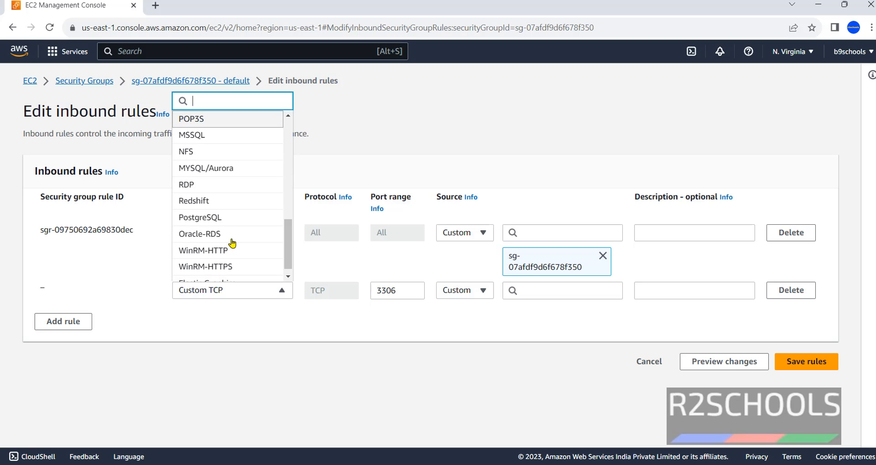
{"action": "left_click", "coordinate": [225, 180]}
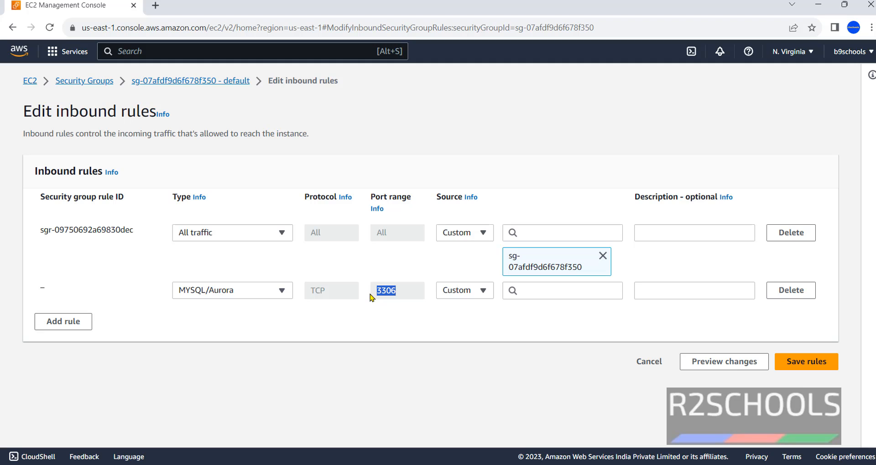
Step: Set the new rule's source to My IP and save the inbound rules
{"action": "left_click", "coordinate": [388, 306]}
{"action": "left_click", "coordinate": [404, 323]}
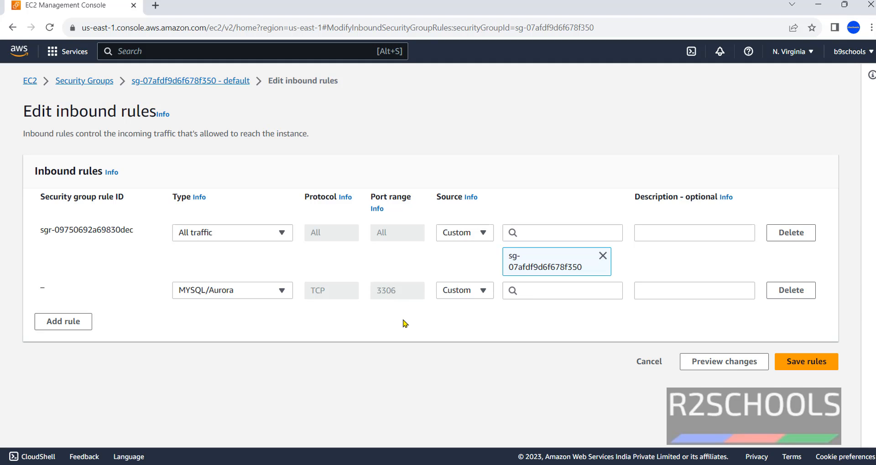
{"action": "left_click", "coordinate": [466, 297]}
{"action": "left_click", "coordinate": [464, 297]}
{"action": "left_click", "coordinate": [465, 297]}
{"action": "left_click", "coordinate": [459, 381]}
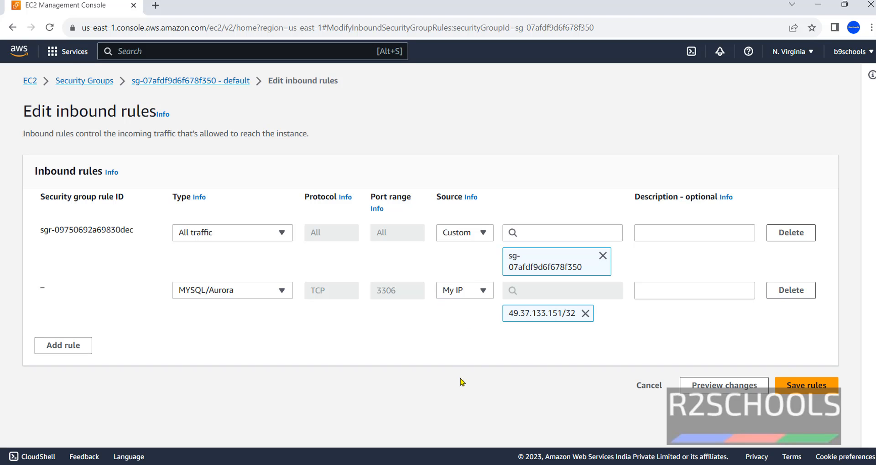
{"action": "left_click", "coordinate": [812, 387]}
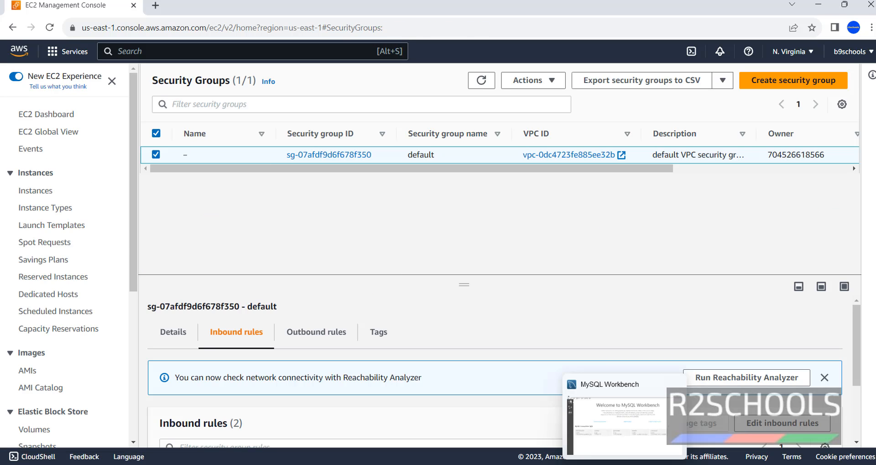
Step: Reopen the auroramysql connection in MySQL Workbench to get the Query 1 editor
{"action": "left_click", "coordinate": [624, 464]}
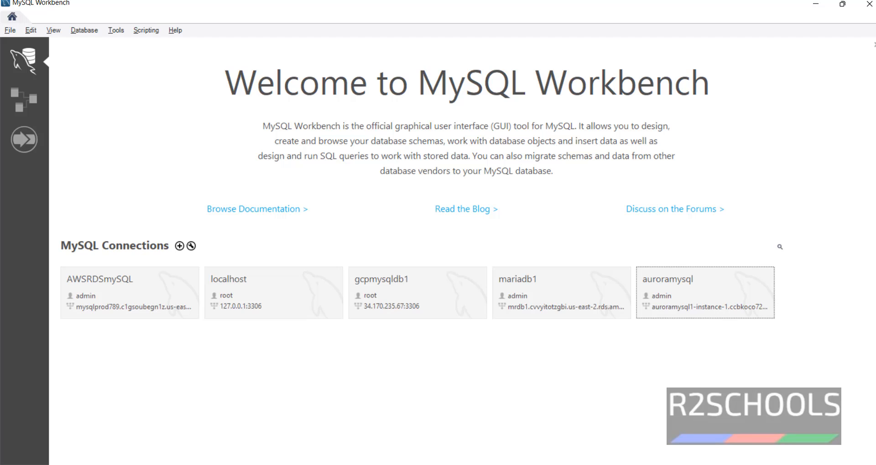
{"action": "left_click", "coordinate": [685, 297]}
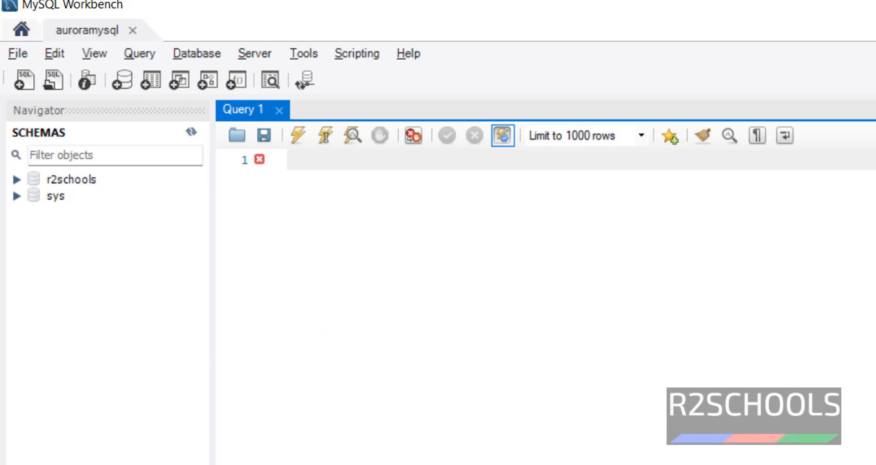
Step: Run 'create database test;', refresh the schema list to show test, and switch to Administration
{"action": "type", "text": "create databas"}
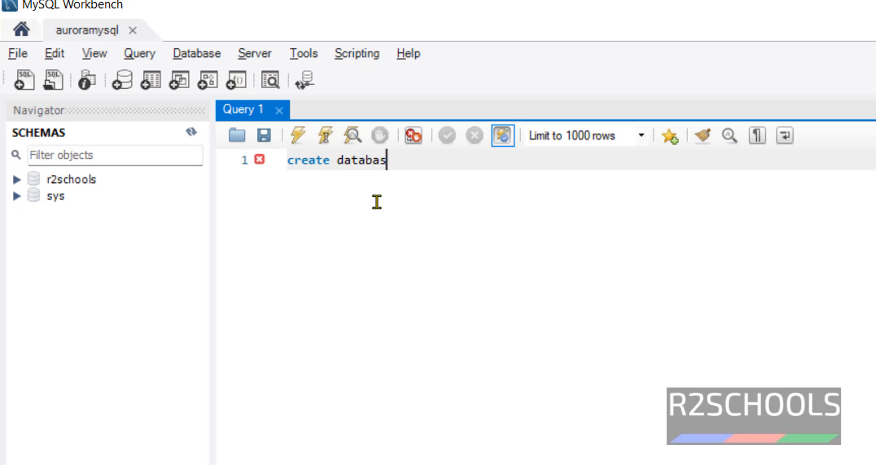
{"action": "type", "text": "e r"}
{"action": "key", "text": "BackSpace"}
{"action": "type", "text": "t"}
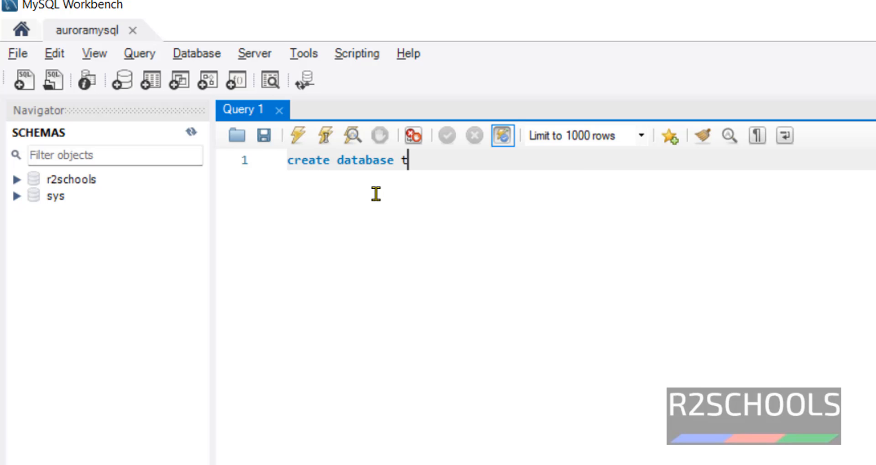
{"action": "type", "text": "est;"}
{"action": "key", "text": "ctrl+a"}
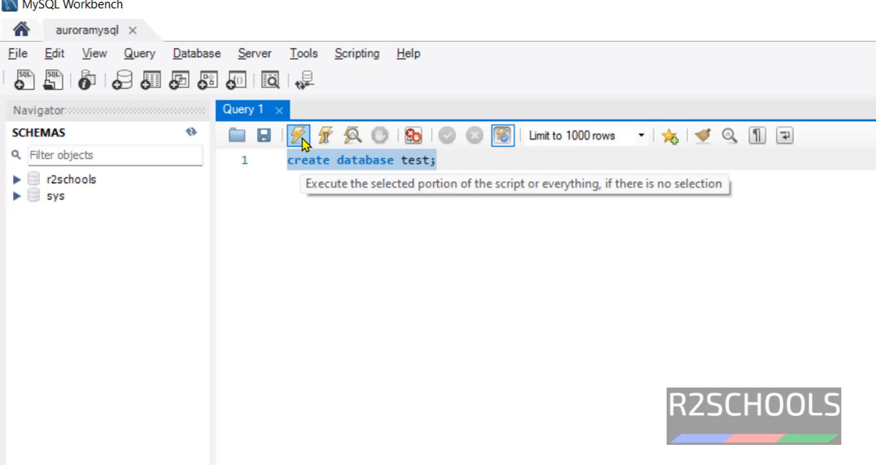
{"action": "left_click", "coordinate": [301, 139]}
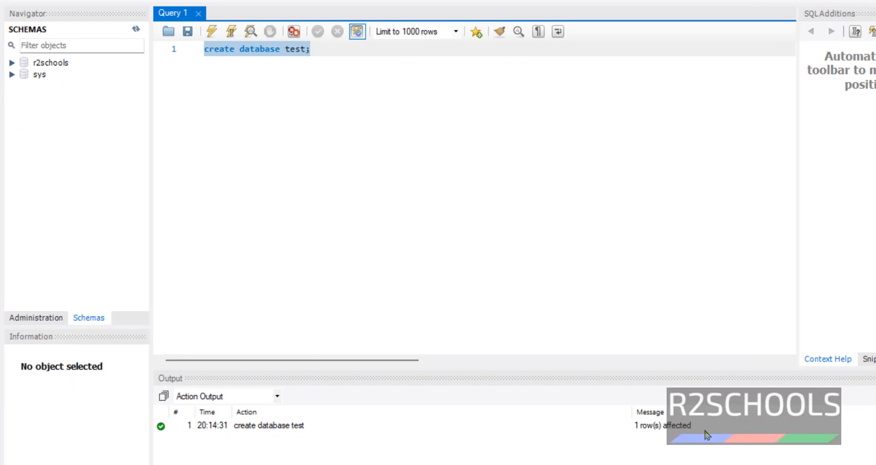
{"action": "left_click", "coordinate": [136, 29]}
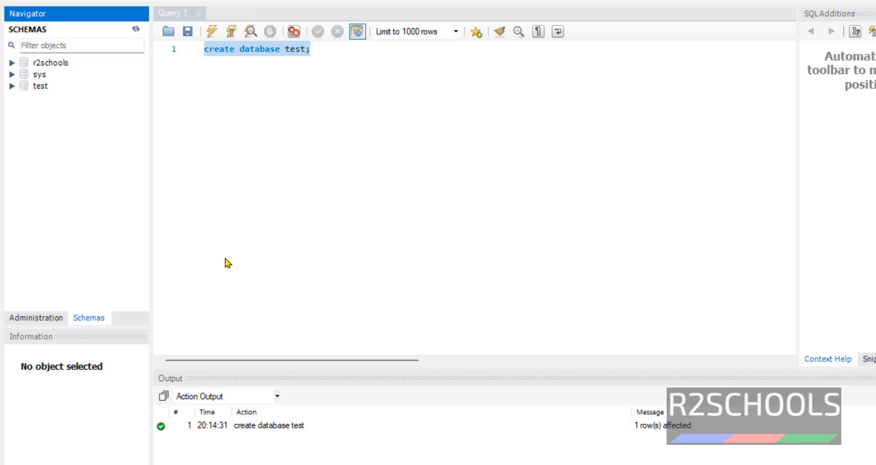
{"action": "left_click", "coordinate": [39, 317]}
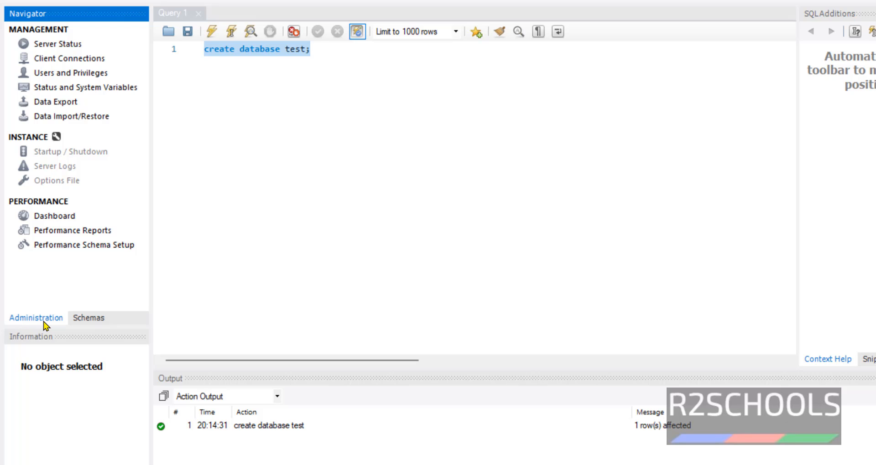
Step: In Users and Privileges, add a new account with login name r2admin and a password
{"action": "left_click", "coordinate": [49, 74]}
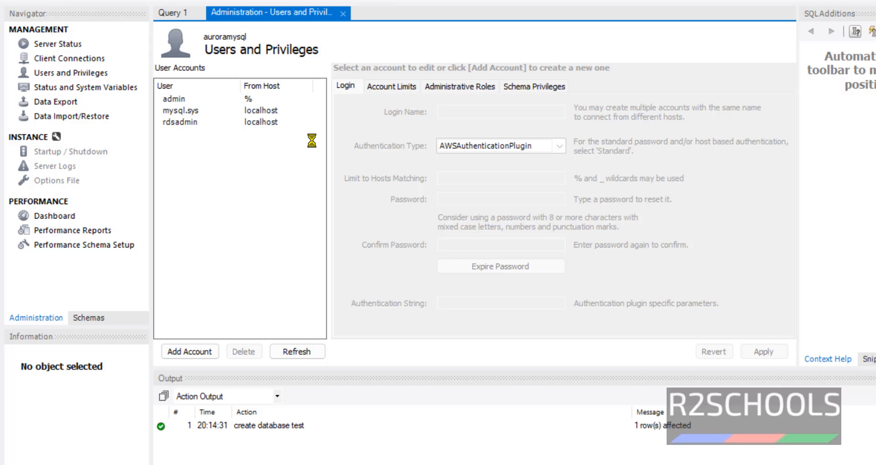
{"action": "left_click", "coordinate": [190, 351]}
{"action": "left_click_drag", "start_coordinate": [488, 112], "coordinate": [408, 111]}
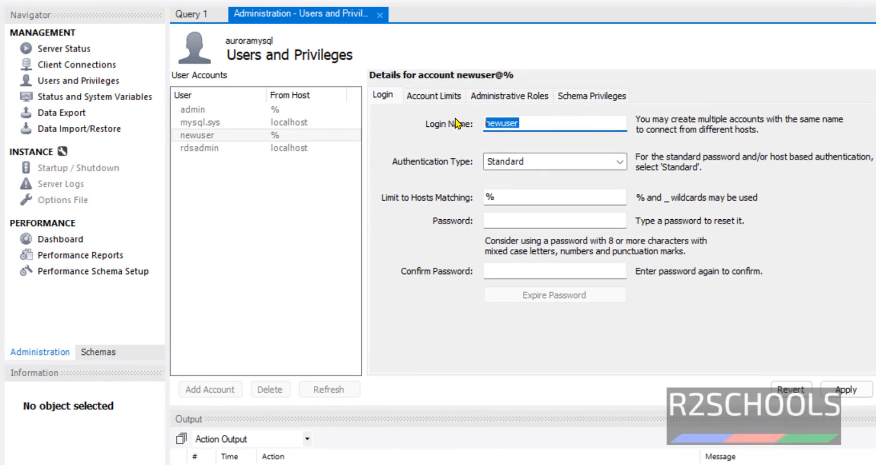
{"action": "type", "text": "r2admin"}
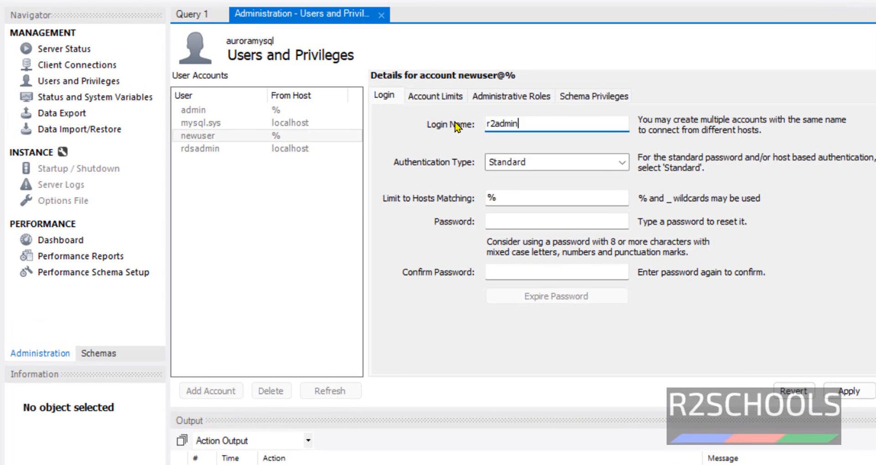
{"action": "left_click", "coordinate": [505, 223]}
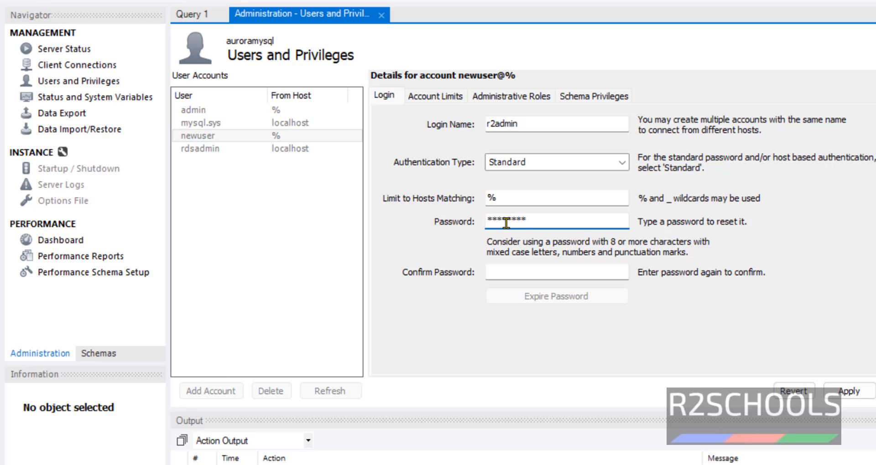
{"action": "left_click", "coordinate": [553, 267]}
{"action": "type", "text": "**"}
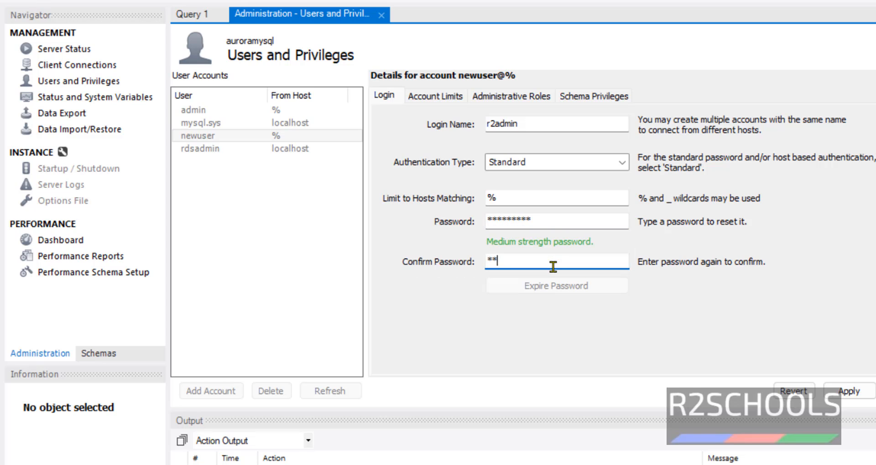
{"action": "type", "text": "****"}
Step: Clear the password mismatch by re-entering matching passwords, then apply the r2admin account
{"action": "left_click", "coordinate": [849, 391]}
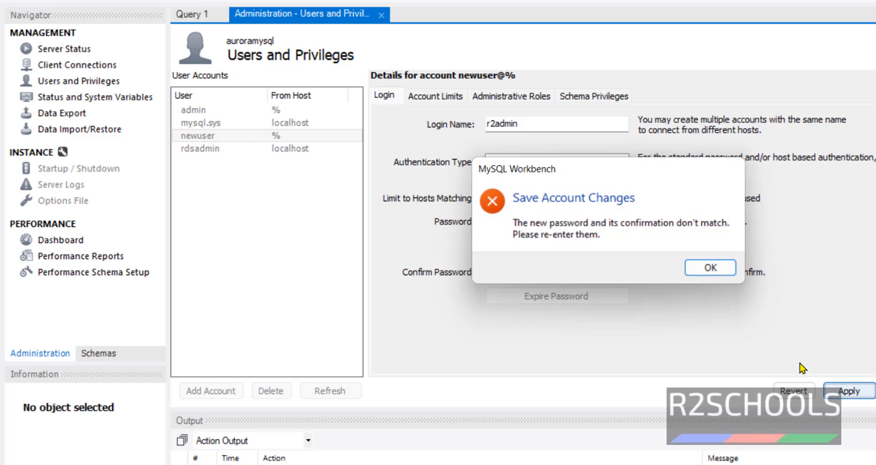
{"action": "left_click", "coordinate": [710, 267]}
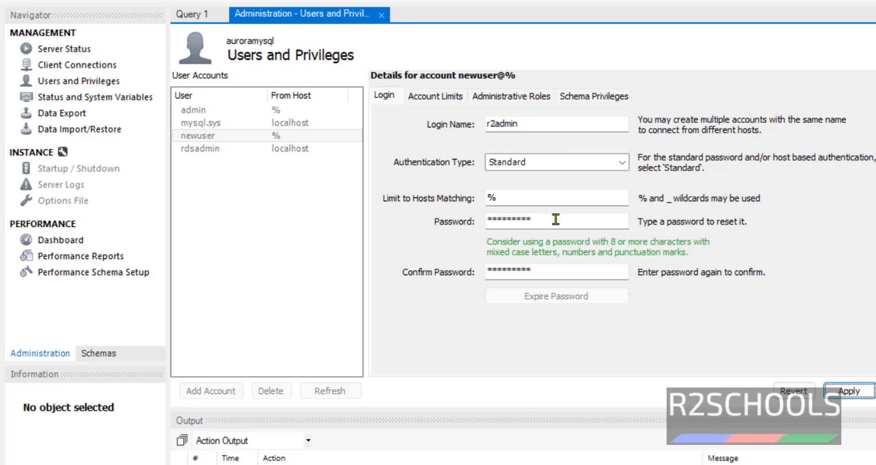
{"action": "double_click", "coordinate": [555, 219]}
{"action": "type", "text": "*"}
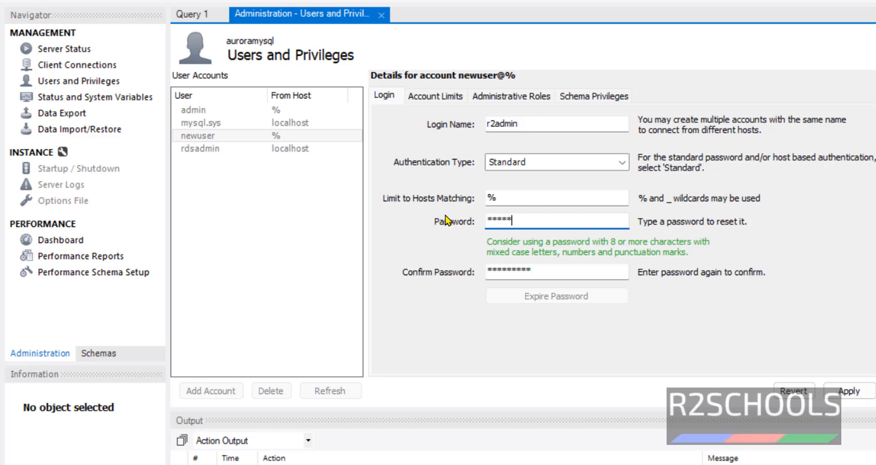
{"action": "type", "text": "********"}
{"action": "key", "text": "Tab"}
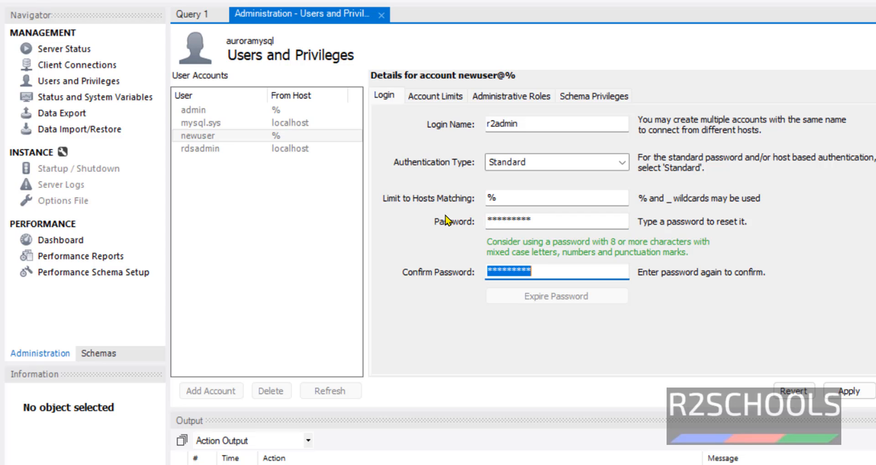
{"action": "type", "text": "****"}
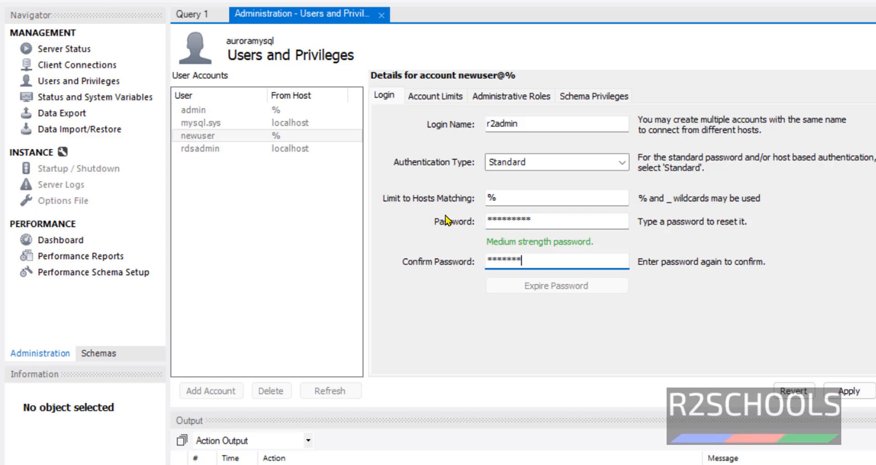
{"action": "left_click", "coordinate": [848, 391]}
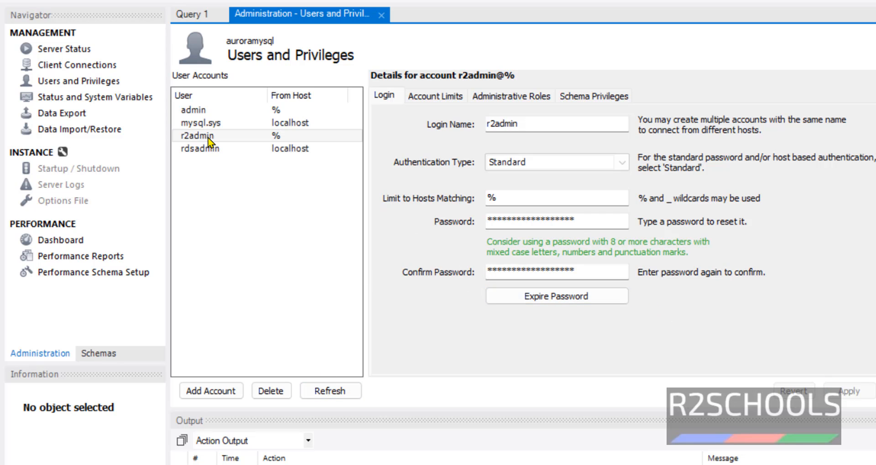
Step: Reload the user list, select r2admin and request its deletion
{"action": "left_click", "coordinate": [339, 391]}
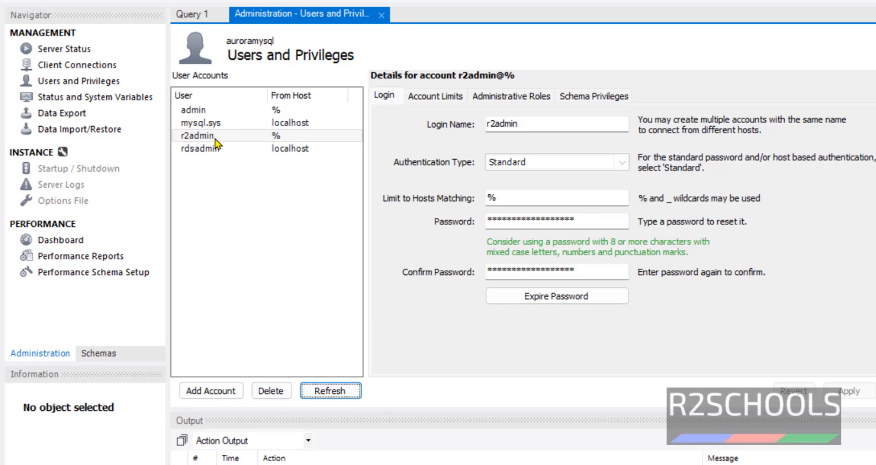
{"action": "left_click", "coordinate": [242, 262]}
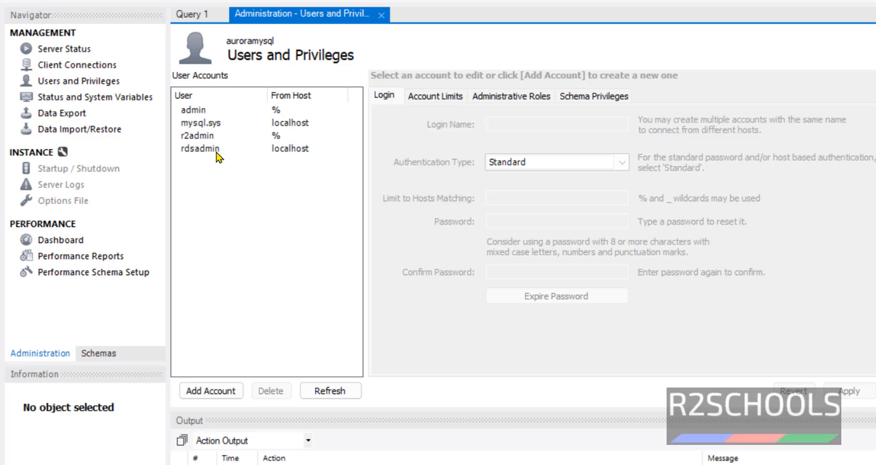
{"action": "left_click", "coordinate": [217, 137]}
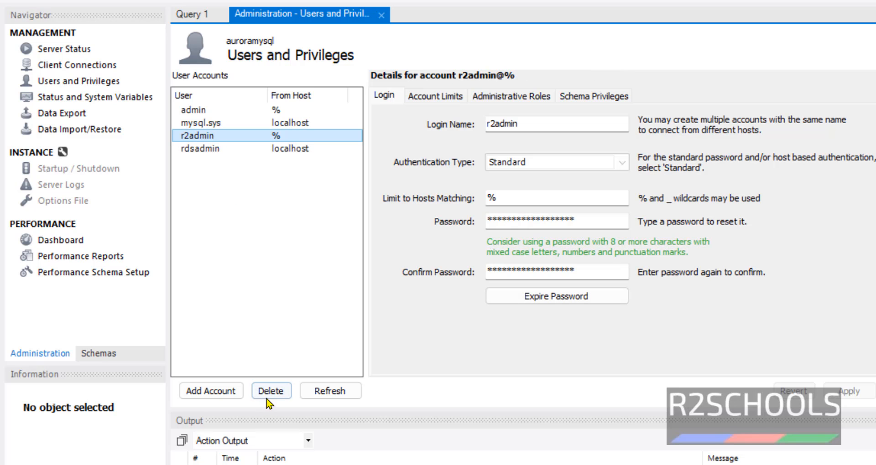
{"action": "left_click", "coordinate": [272, 392]}
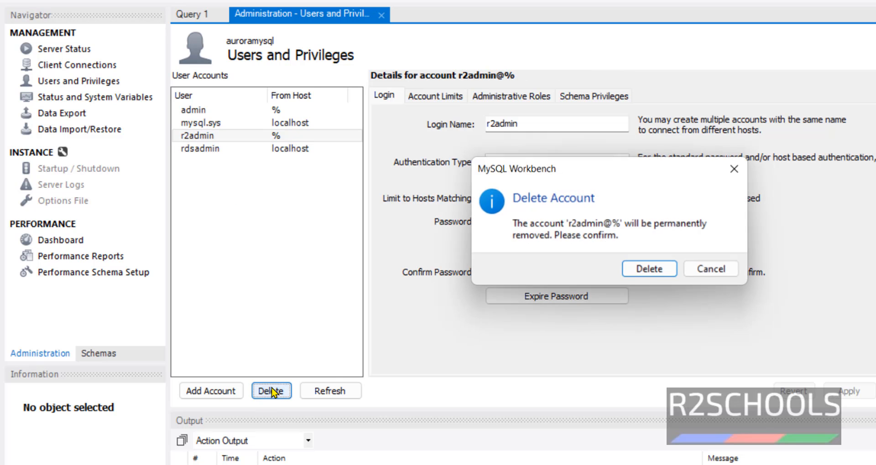
Step: Confirm deleting r2admin, show Schemas in the Navigator, and close the Users and Privileges tab
{"action": "left_click", "coordinate": [650, 272]}
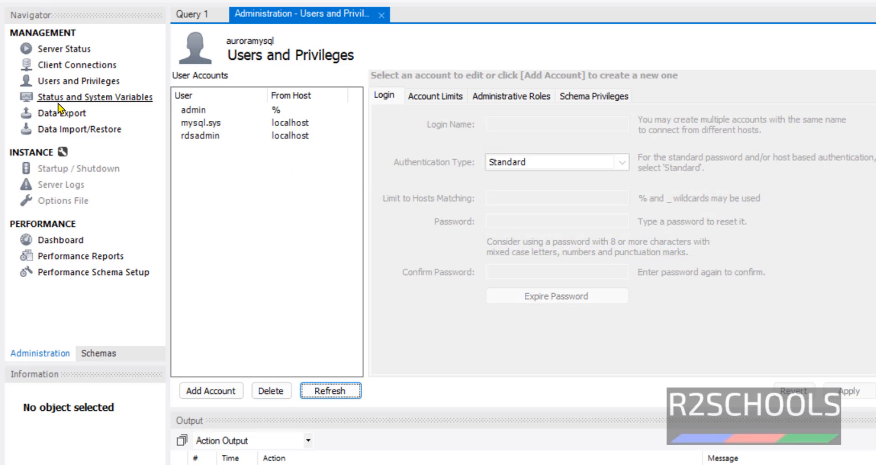
{"action": "left_click", "coordinate": [98, 354]}
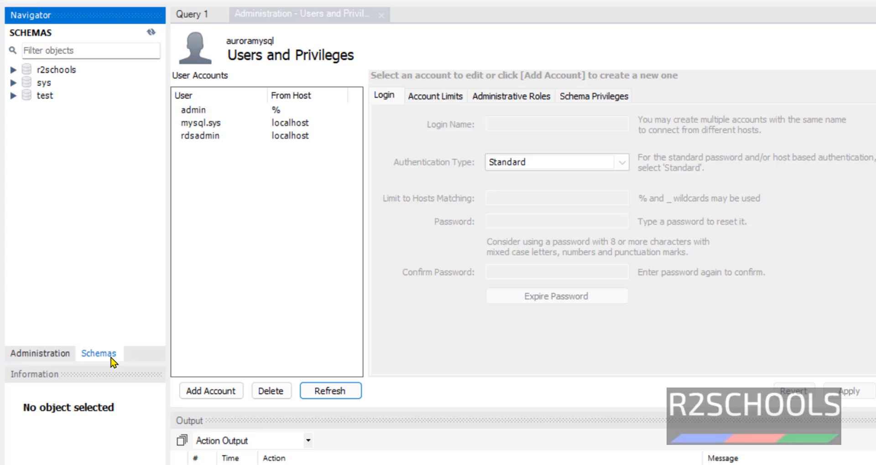
{"action": "left_click", "coordinate": [385, 20]}
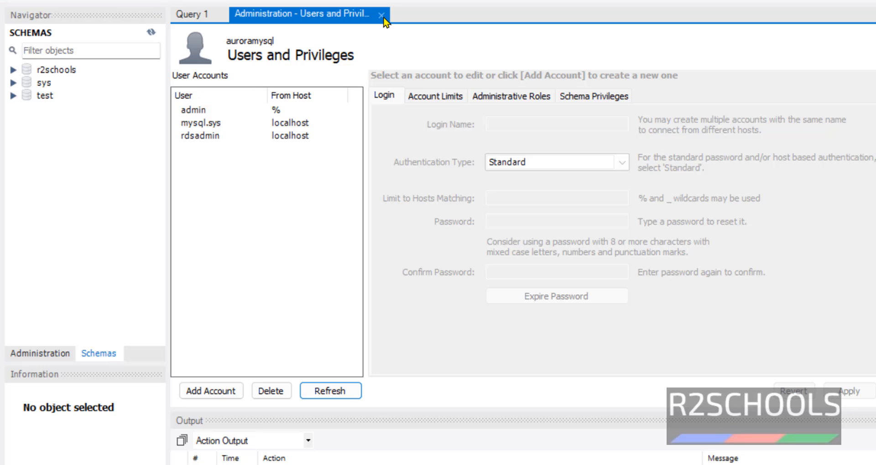
{"action": "left_click", "coordinate": [384, 18]}
Step: Replace the editor text with 'drop schema test;' and execute it
{"action": "left_click", "coordinate": [280, 177]}
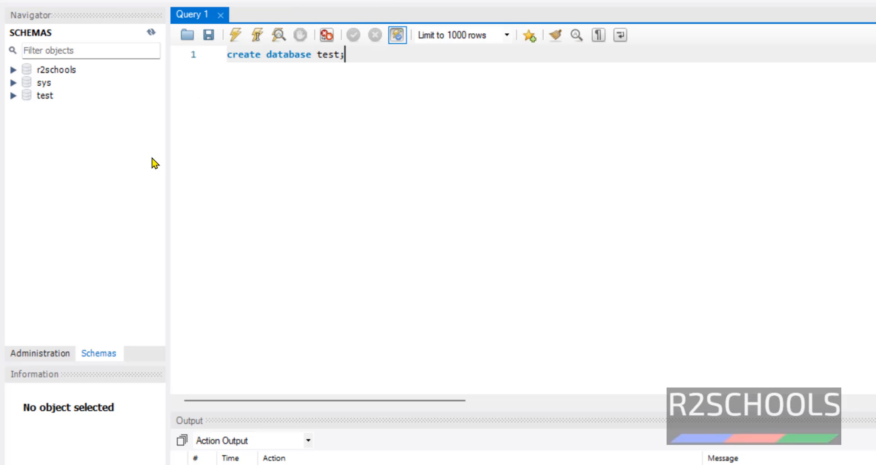
{"action": "right_click", "coordinate": [45, 98]}
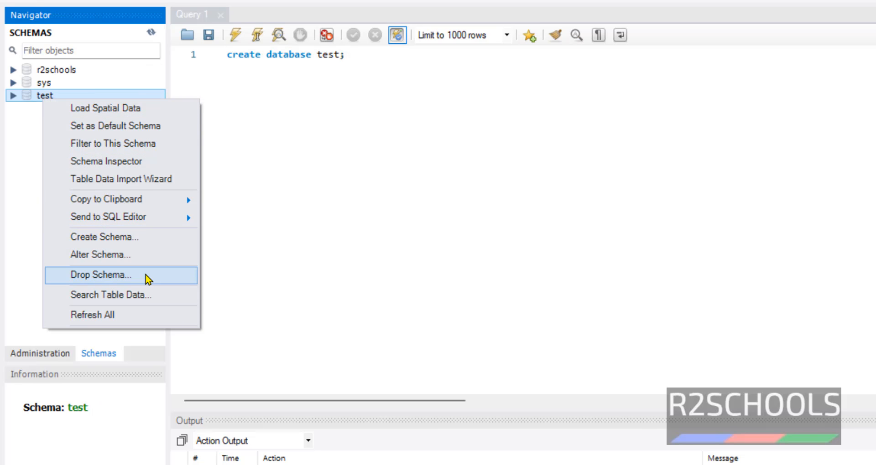
{"action": "left_click", "coordinate": [445, 203]}
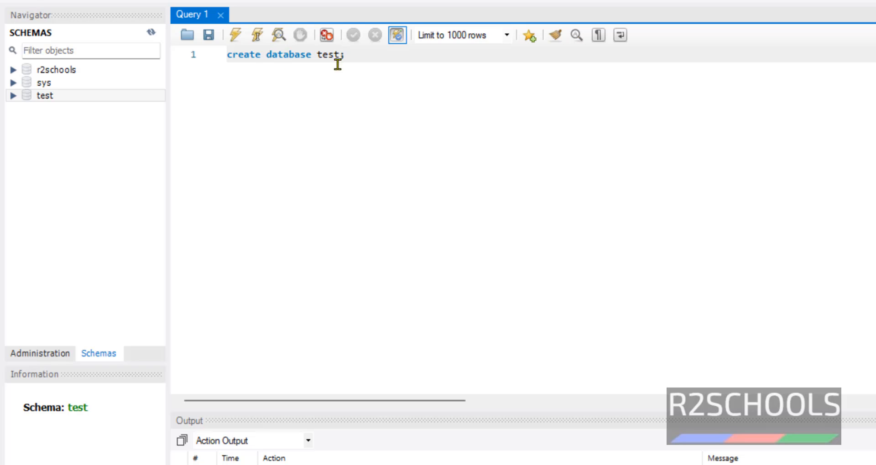
{"action": "left_click_drag", "start_coordinate": [363, 55], "coordinate": [217, 55]}
{"action": "key", "text": "BackSpace"}
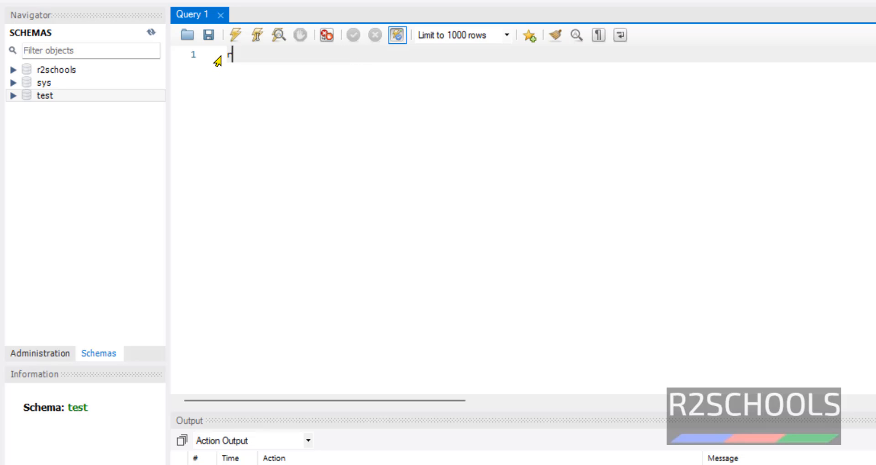
{"action": "type", "text": "drop schema "}
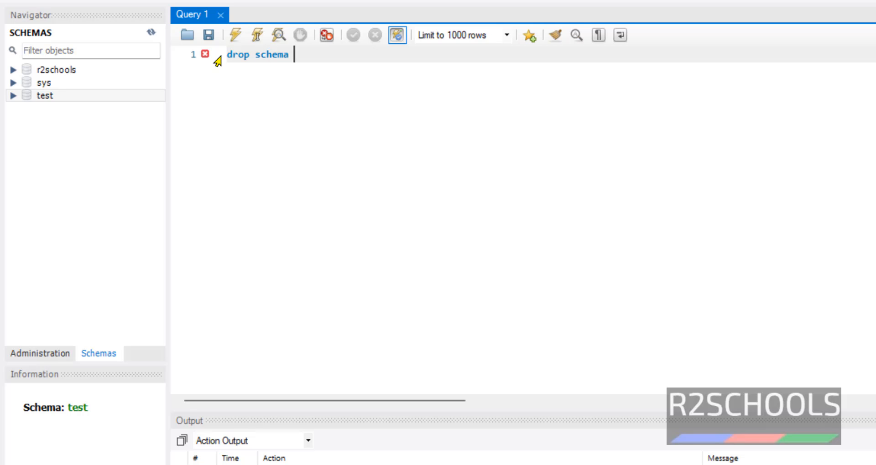
{"action": "type", "text": "test"}
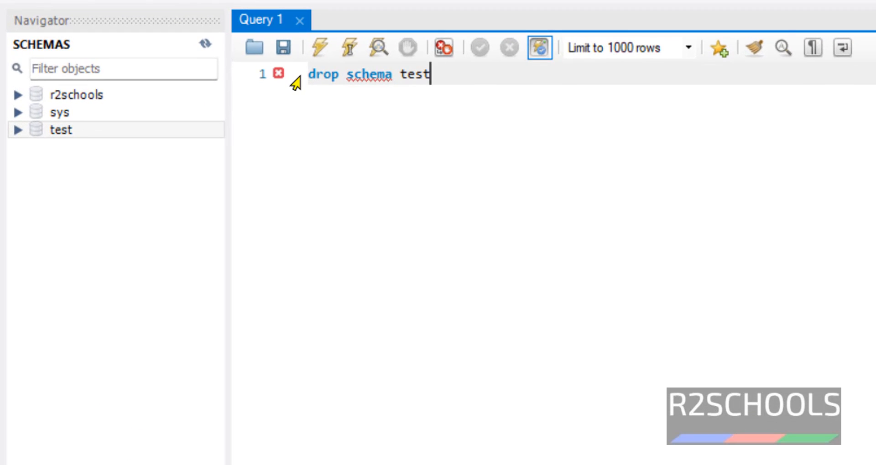
{"action": "type", "text": ";"}
{"action": "key", "text": "ctrl+a"}
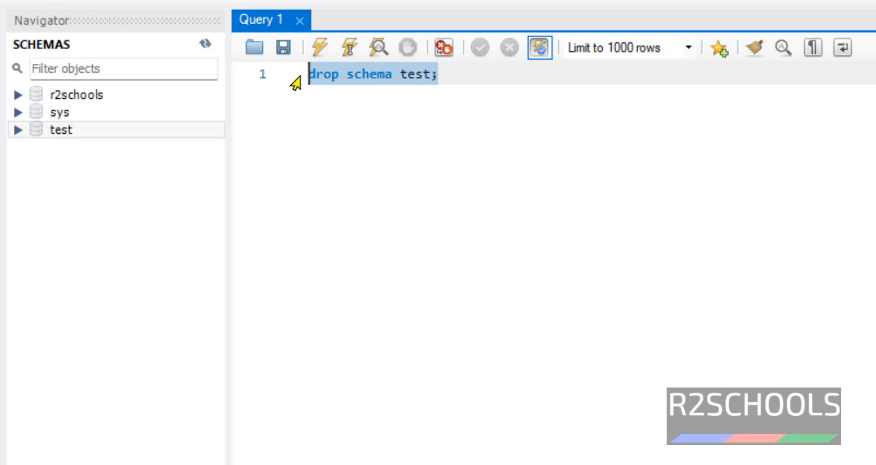
{"action": "left_click", "coordinate": [316, 54]}
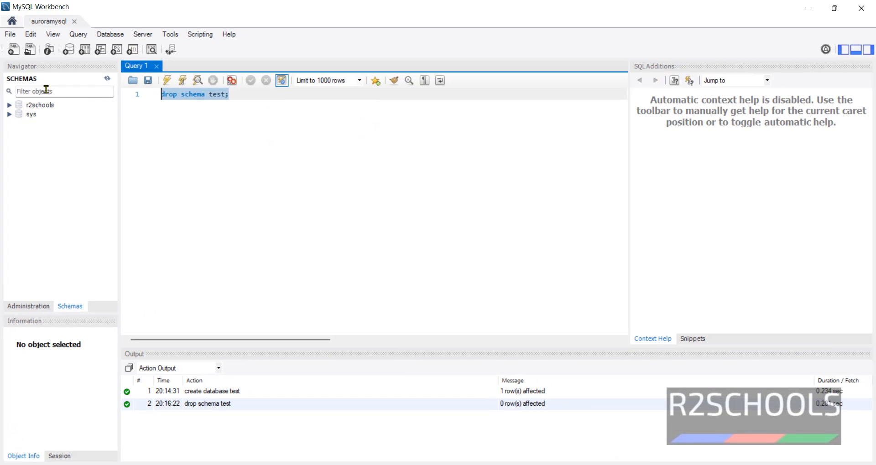
Step: Refresh the schema list, then minimize Workbench to reveal the RDS Databases page
{"action": "left_click", "coordinate": [109, 80]}
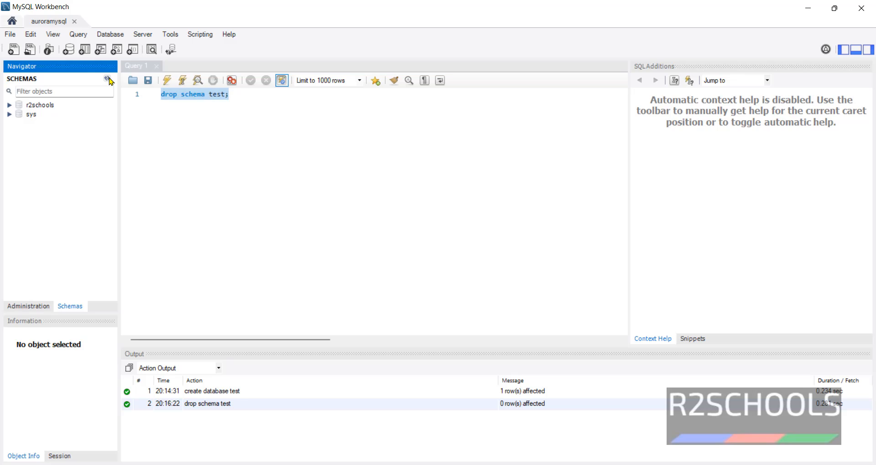
{"action": "left_click", "coordinate": [148, 114]}
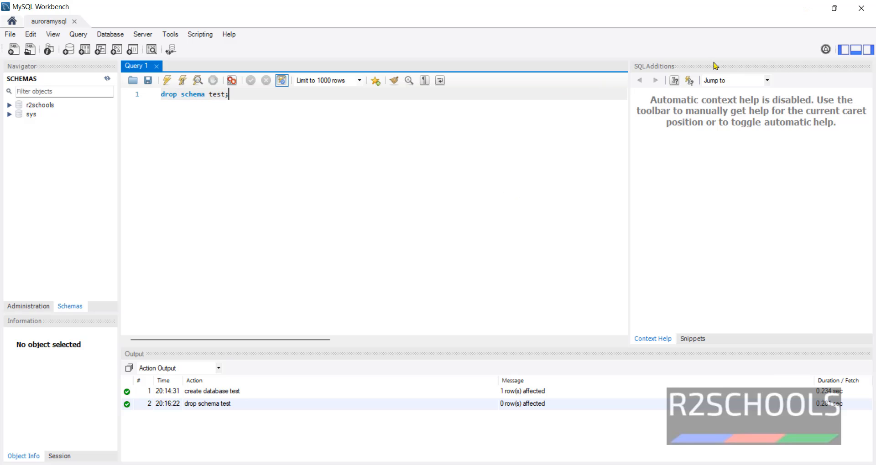
{"action": "left_click", "coordinate": [806, 10]}
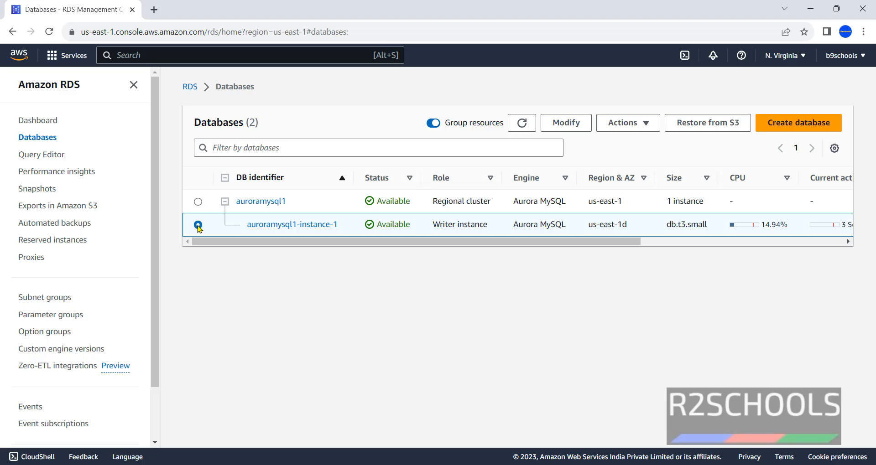
Step: Check the Actions menus for the auroramysql1 cluster and instance, ending with auroramysql1-instance-1 selected
{"action": "left_click", "coordinate": [639, 130]}
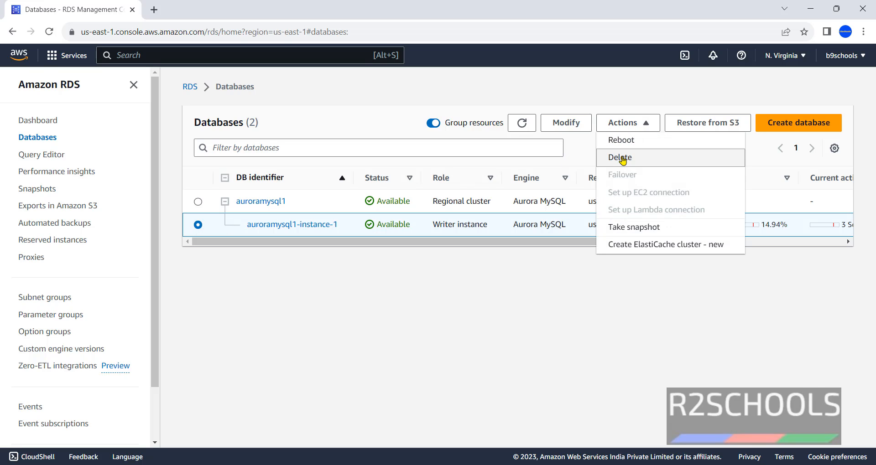
{"action": "left_click", "coordinate": [416, 371]}
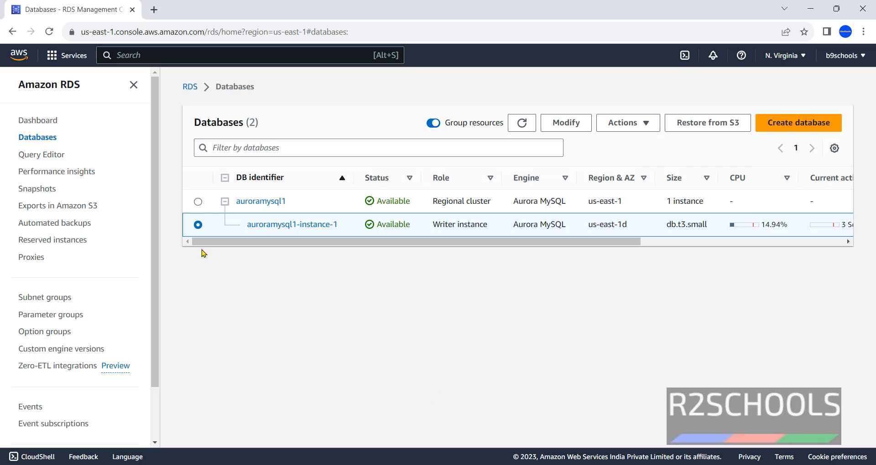
{"action": "left_click", "coordinate": [198, 201]}
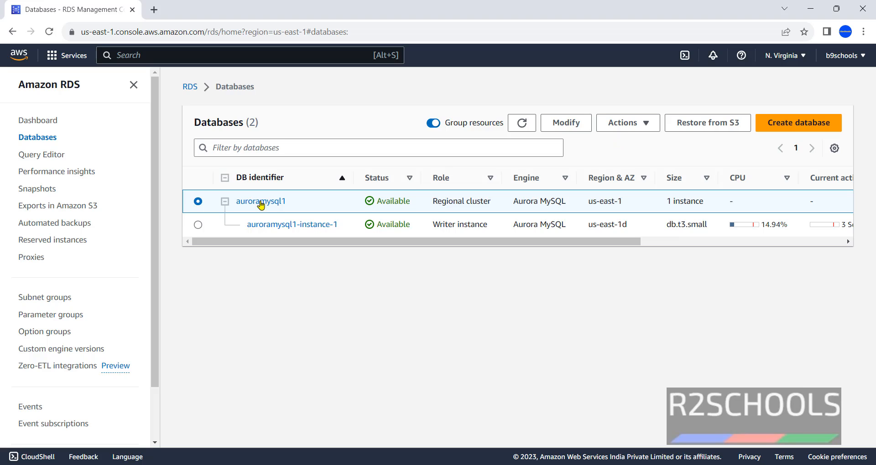
{"action": "left_click", "coordinate": [636, 125]}
{"action": "left_click", "coordinate": [370, 290]}
{"action": "left_click", "coordinate": [198, 224]}
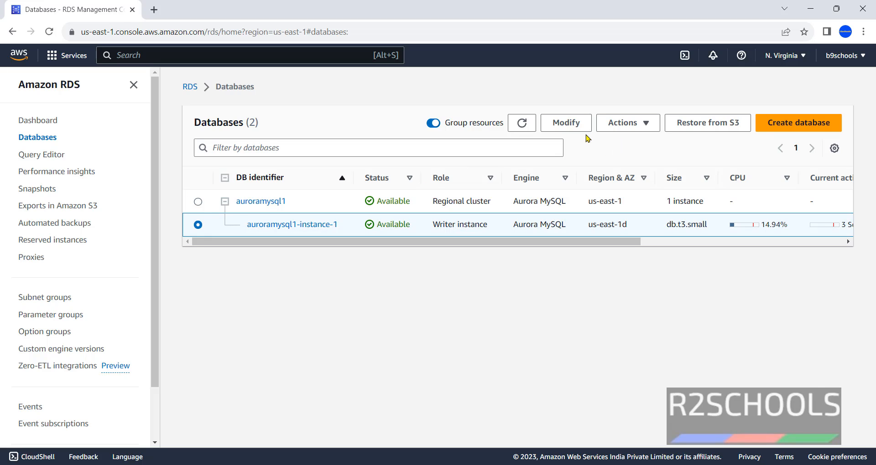
{"action": "left_click", "coordinate": [198, 201]}
{"action": "left_click", "coordinate": [628, 123]}
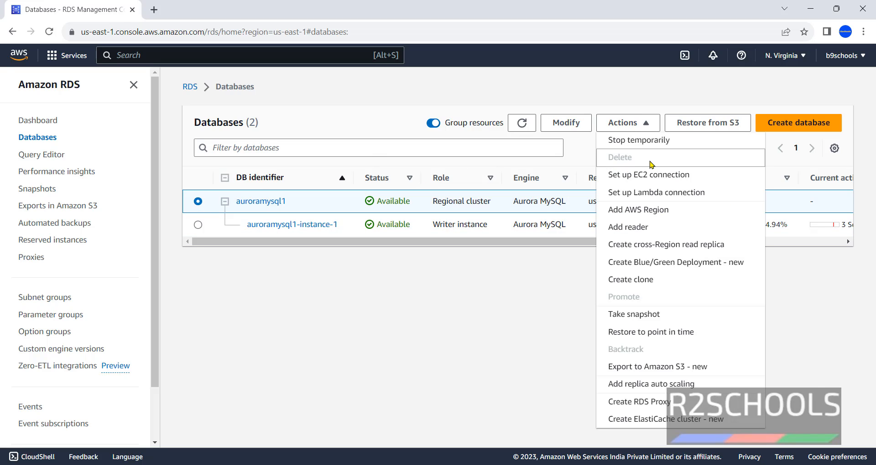
{"action": "left_click", "coordinate": [433, 294]}
{"action": "left_click", "coordinate": [198, 224]}
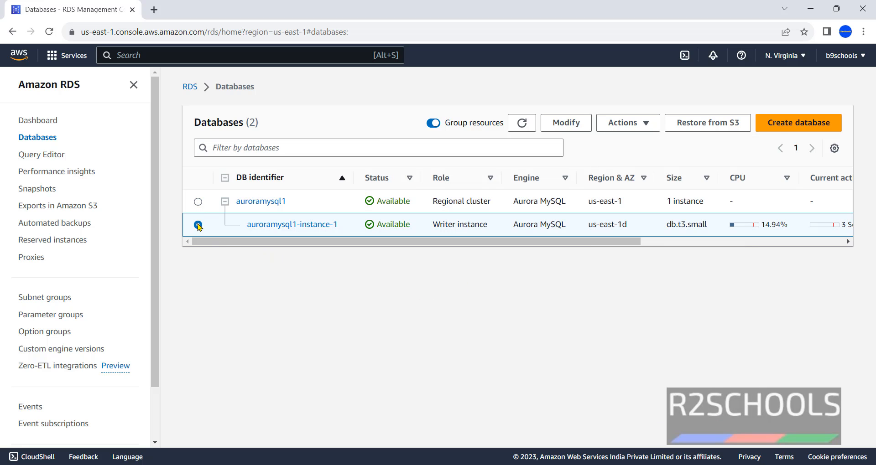
Step: Delete the auroramysql1-instance-1 writer instance, confirming with 'delete me'
{"action": "left_click", "coordinate": [628, 122]}
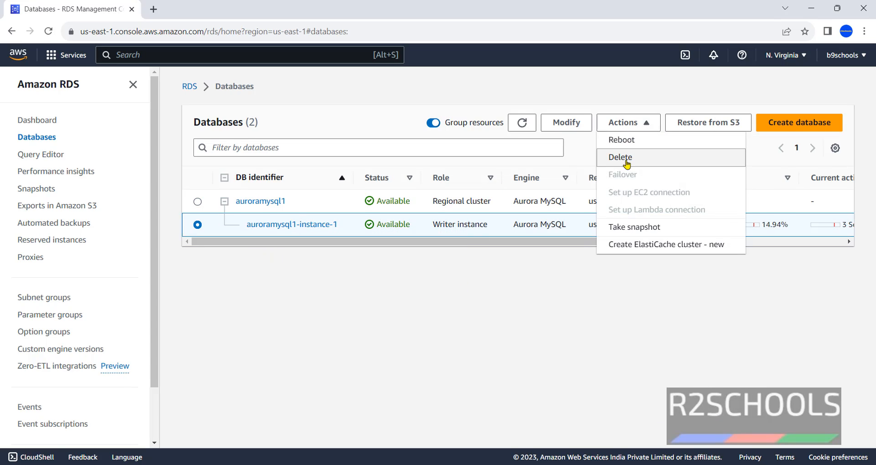
{"action": "left_click", "coordinate": [626, 159]}
{"action": "left_click", "coordinate": [456, 286]}
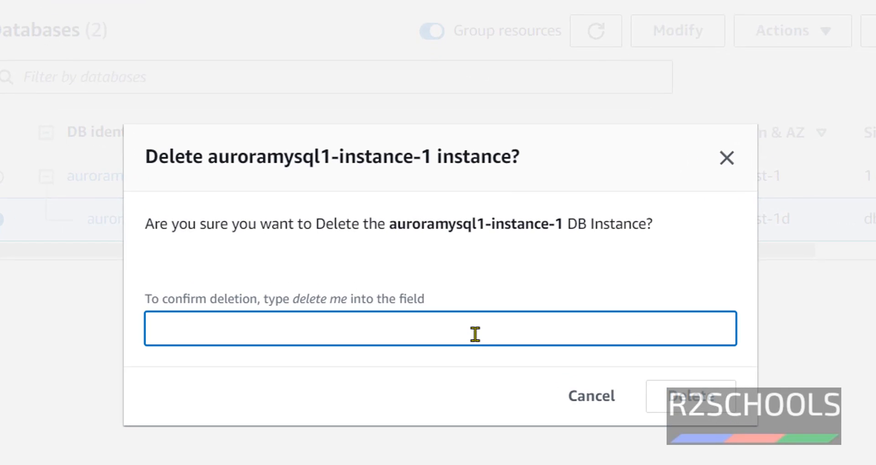
{"action": "type", "text": "delete me"}
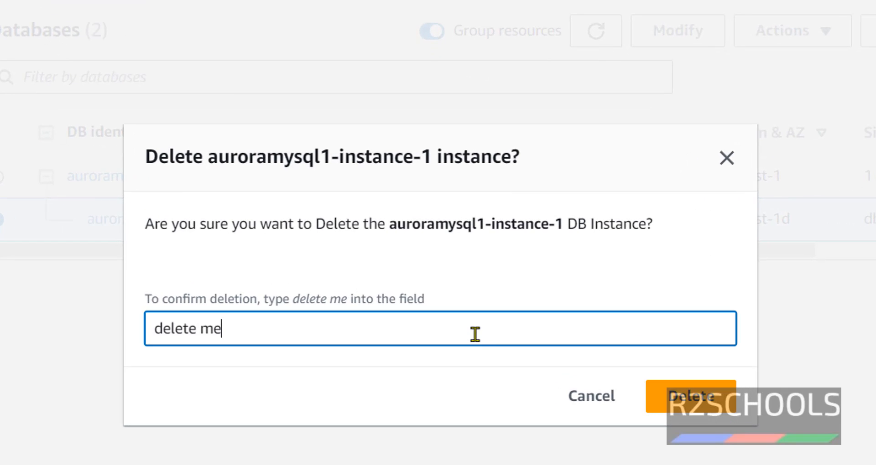
{"action": "left_click", "coordinate": [652, 387]}
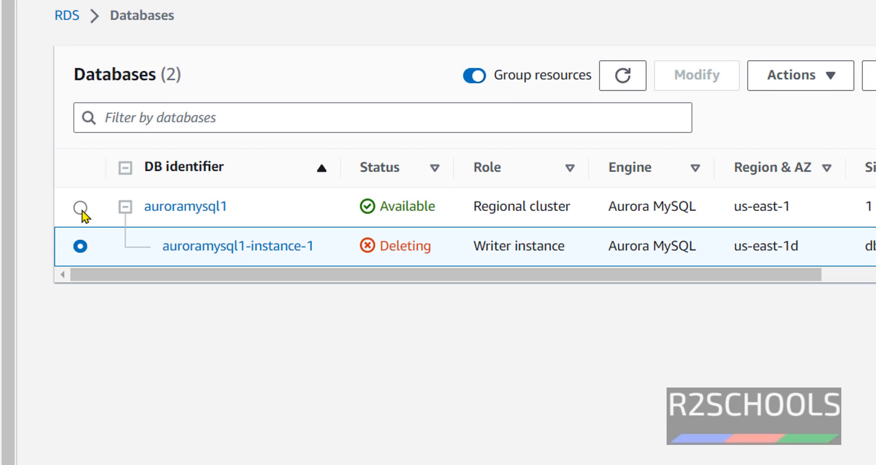
Step: Delete the auroramysql1 cluster without a final snapshot, acknowledging backup loss and entering 'delete me'
{"action": "left_click", "coordinate": [80, 208]}
{"action": "left_click", "coordinate": [816, 77]}
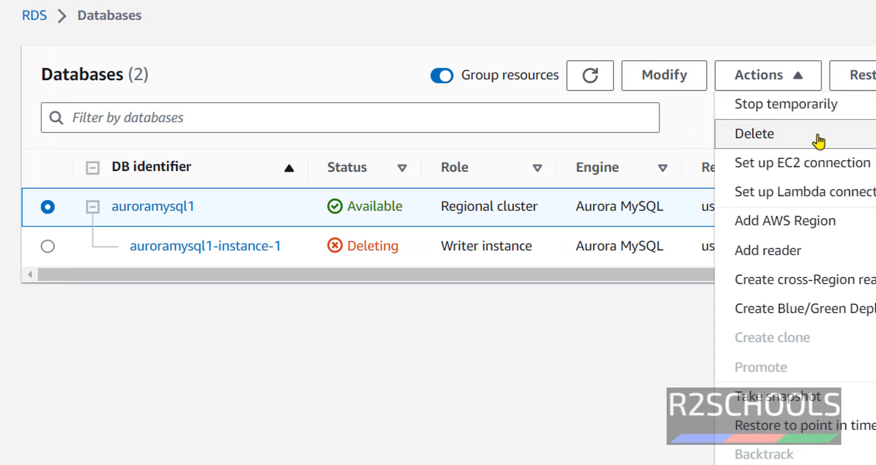
{"action": "left_click", "coordinate": [818, 142]}
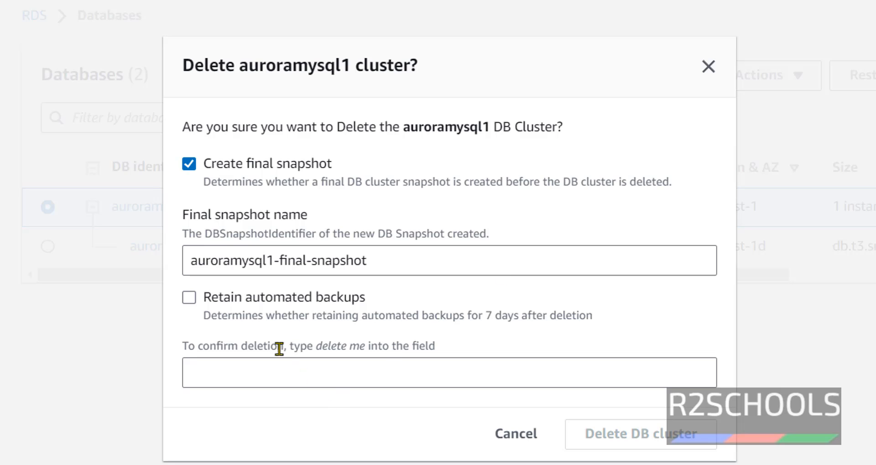
{"action": "left_click", "coordinate": [190, 164]}
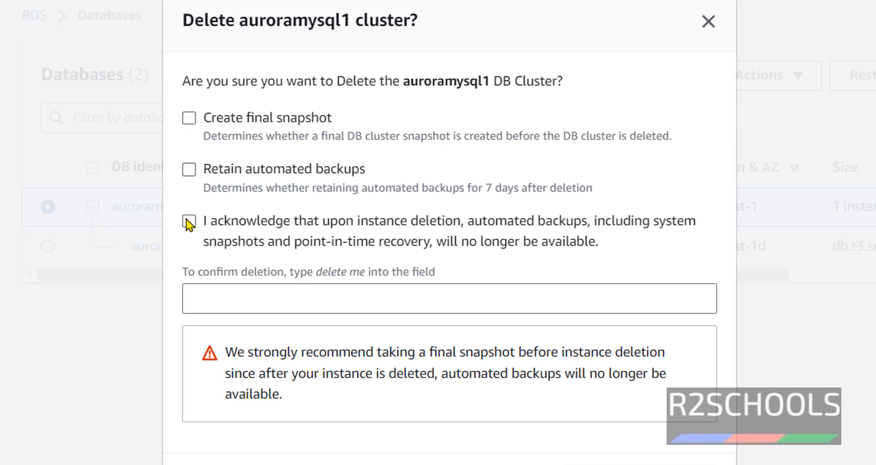
{"action": "left_click", "coordinate": [189, 220]}
{"action": "left_click", "coordinate": [249, 302]}
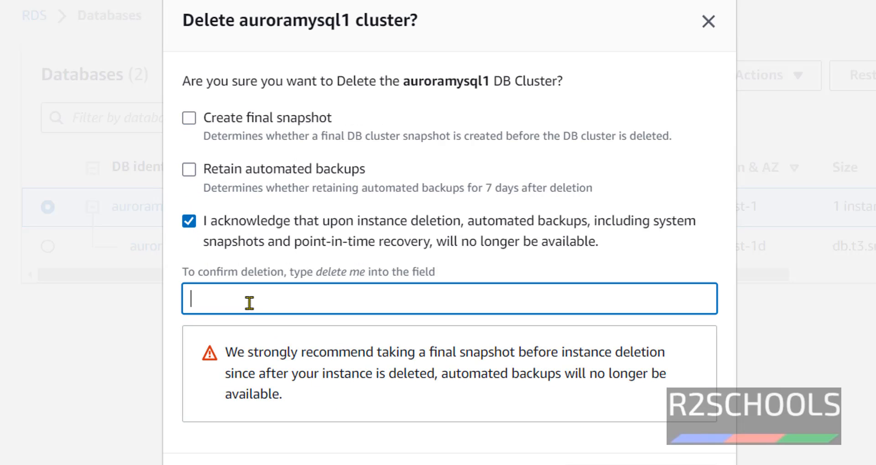
{"action": "type", "text": "delete me"}
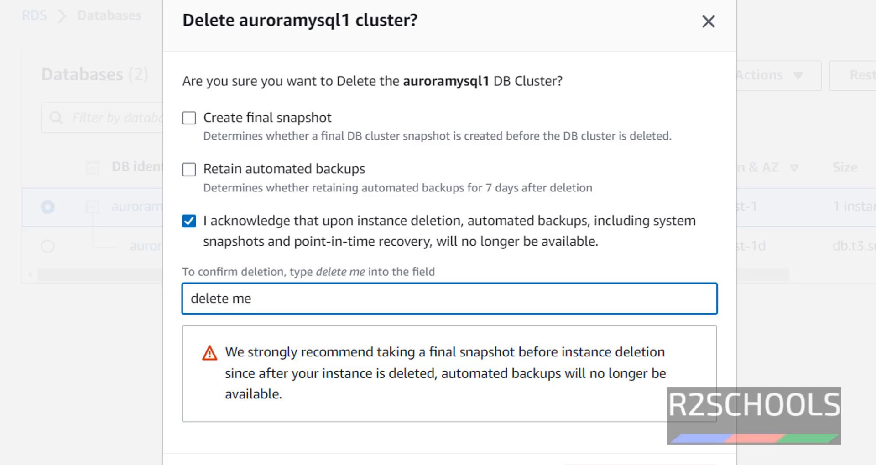
{"action": "left_click", "coordinate": [641, 464]}
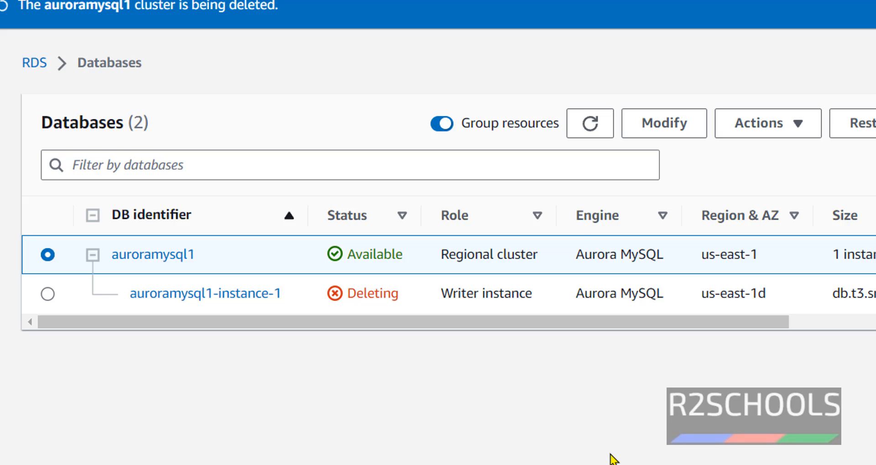
{"action": "left_click", "coordinate": [601, 128]}
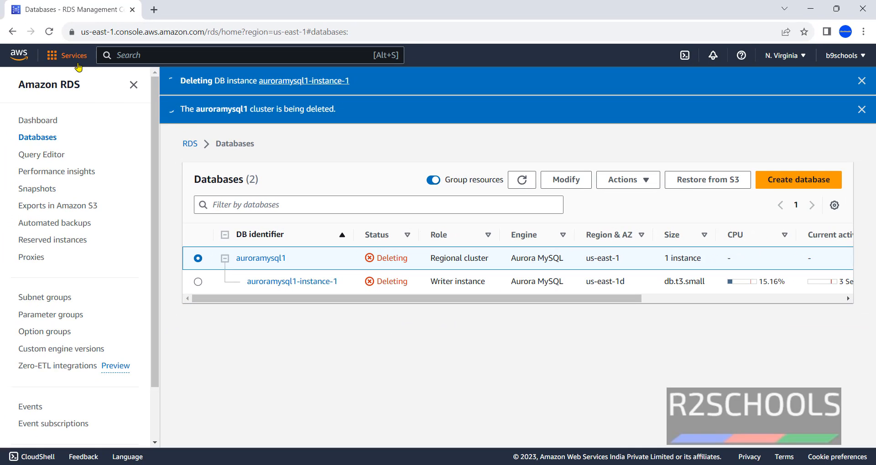
Step: Open the VPC console's Your VPCs list from the Services menu
{"action": "left_click", "coordinate": [78, 63]}
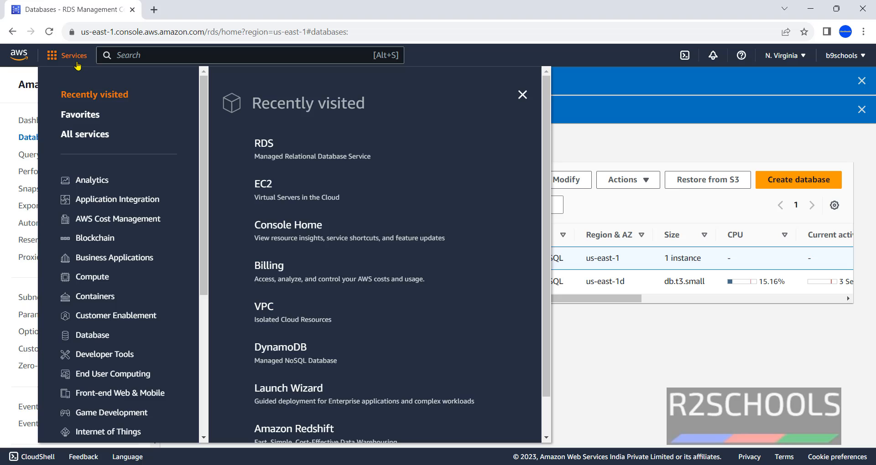
{"action": "left_click", "coordinate": [264, 307]}
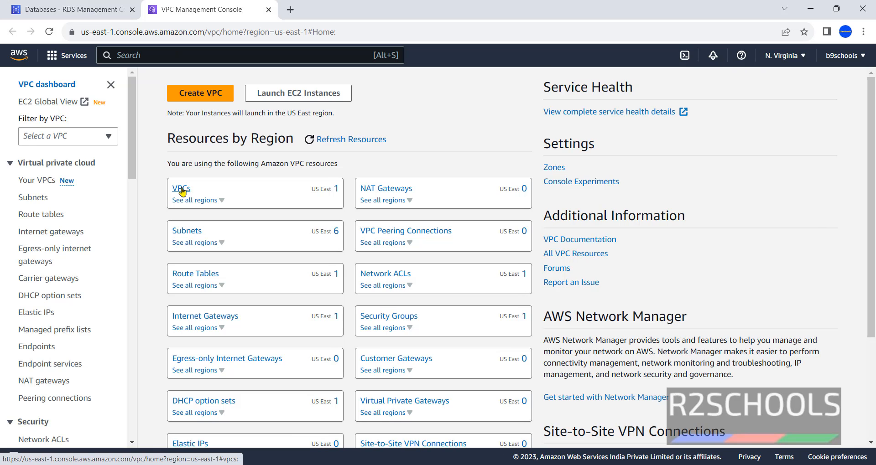
{"action": "left_click", "coordinate": [183, 190]}
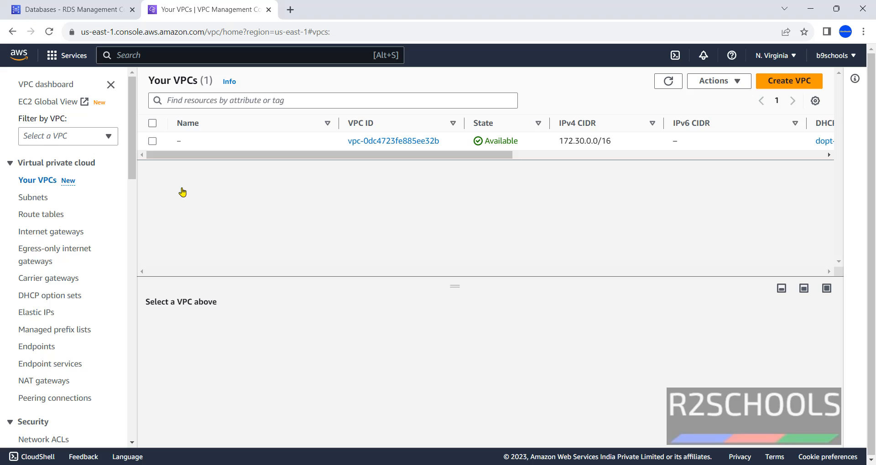
Step: Attempt to delete the only VPC and close the resulting network-interface-in-use error
{"action": "left_click", "coordinate": [152, 141]}
{"action": "left_click", "coordinate": [711, 85]}
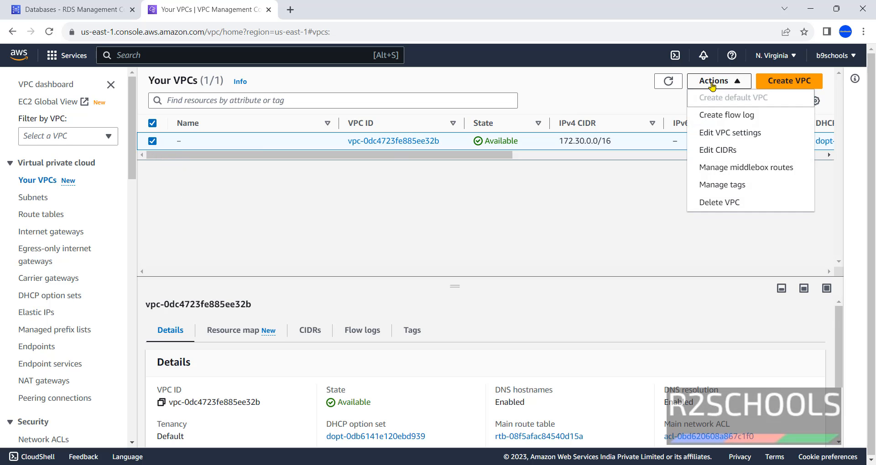
{"action": "left_click", "coordinate": [727, 204]}
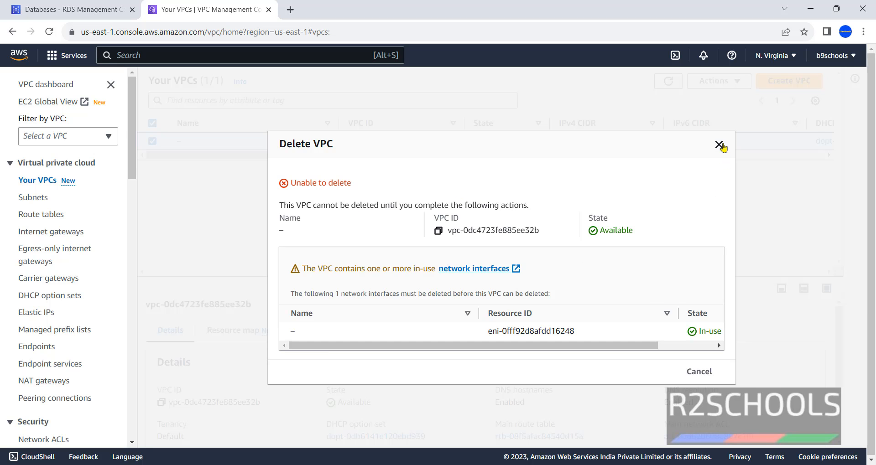
{"action": "left_click", "coordinate": [719, 145]}
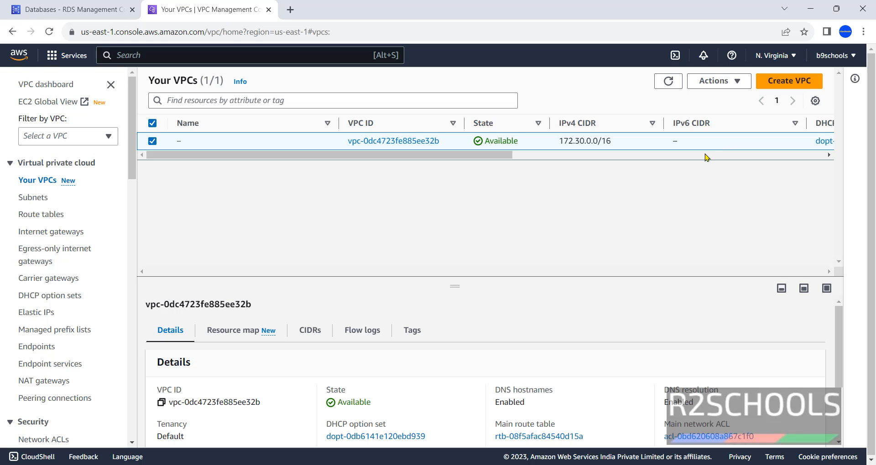
Step: Switch to the RDS tab, close the leftover services list, and return to the VPC list
{"action": "left_click", "coordinate": [73, 9]}
{"action": "left_click", "coordinate": [377, 302]}
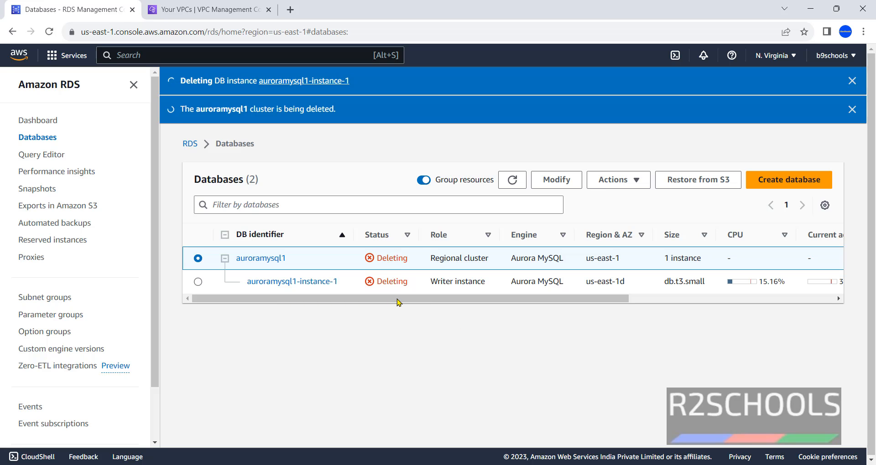
{"action": "left_click", "coordinate": [205, 9]}
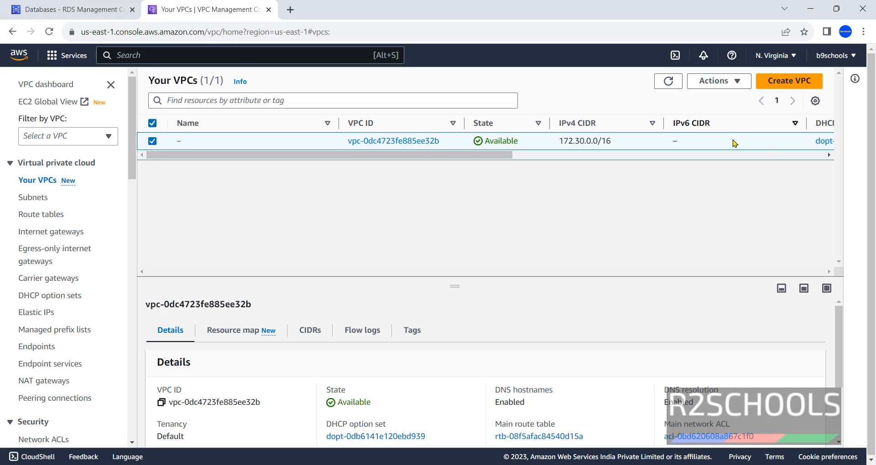